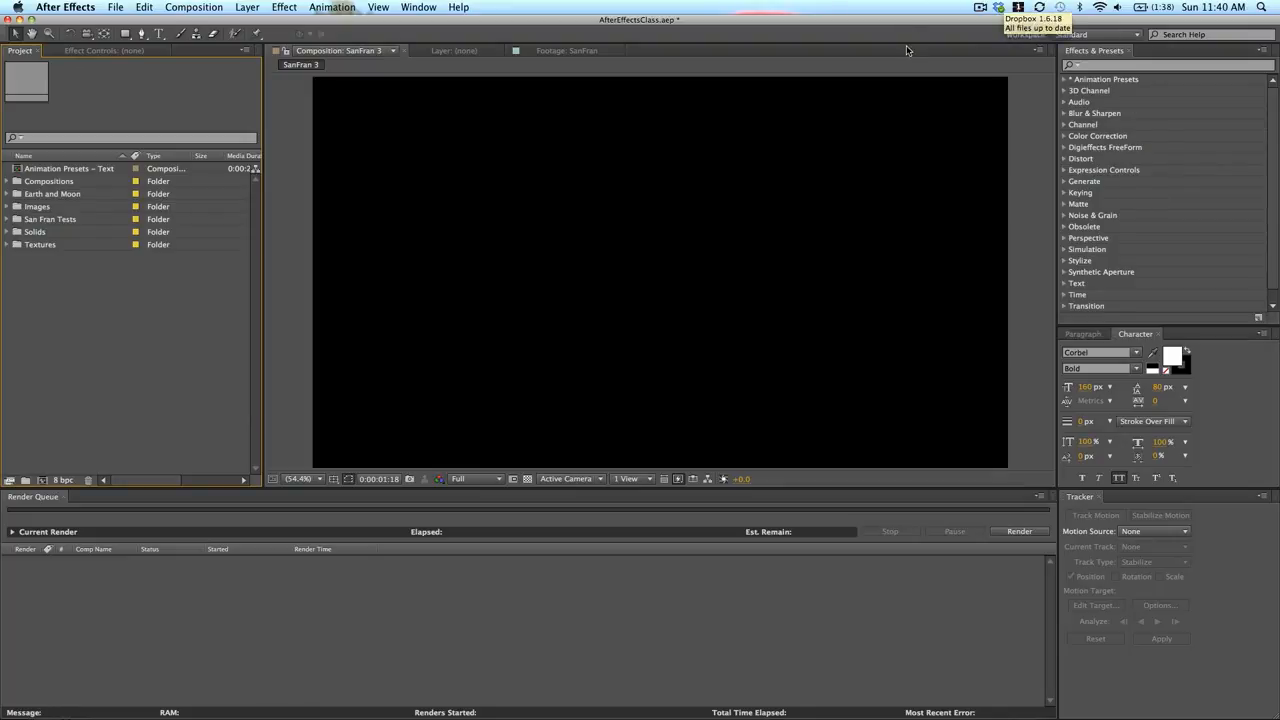
{"action": "left_click", "coordinate": [421, 6]}
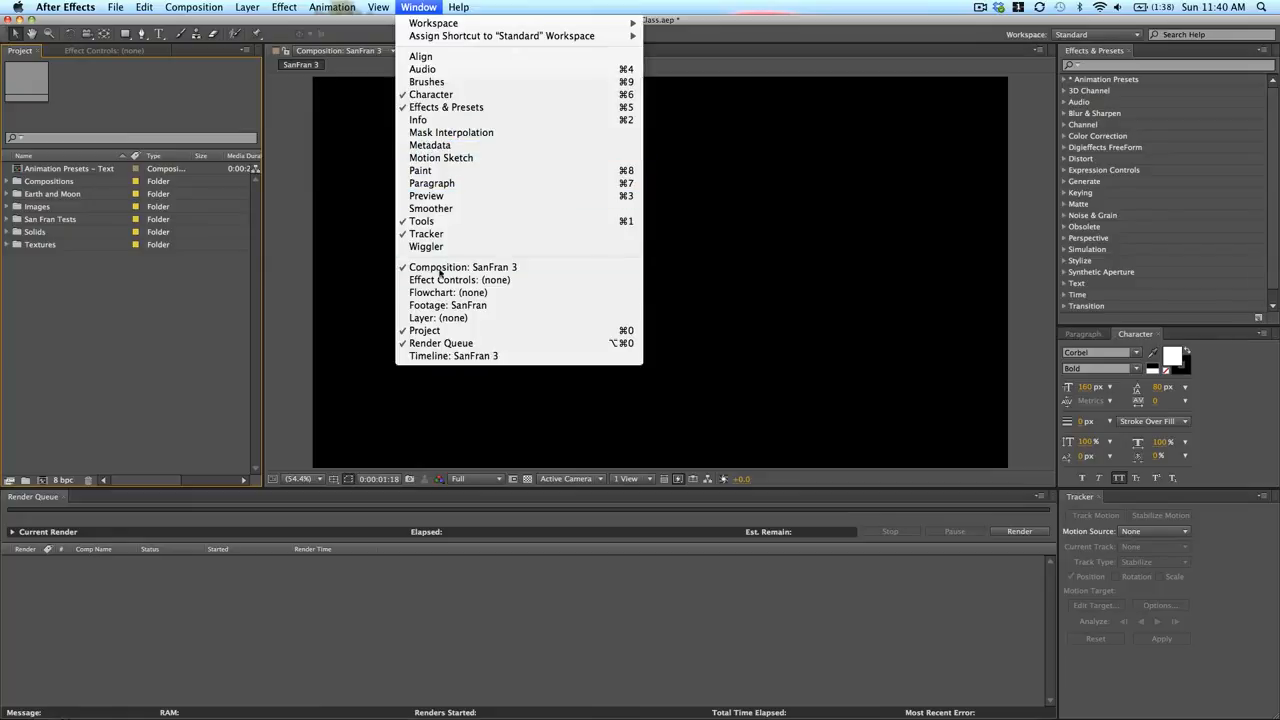
{"action": "left_click", "coordinate": [1206, 105]}
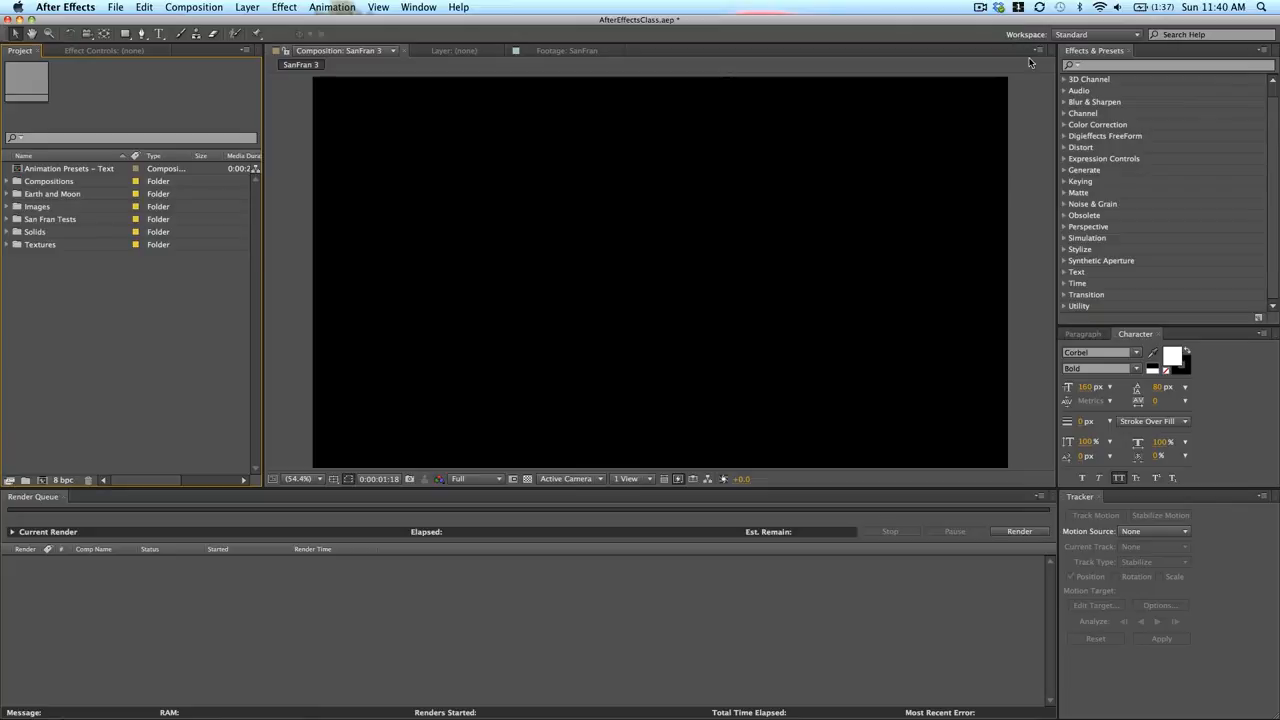
{"action": "left_click", "coordinate": [1159, 66]}
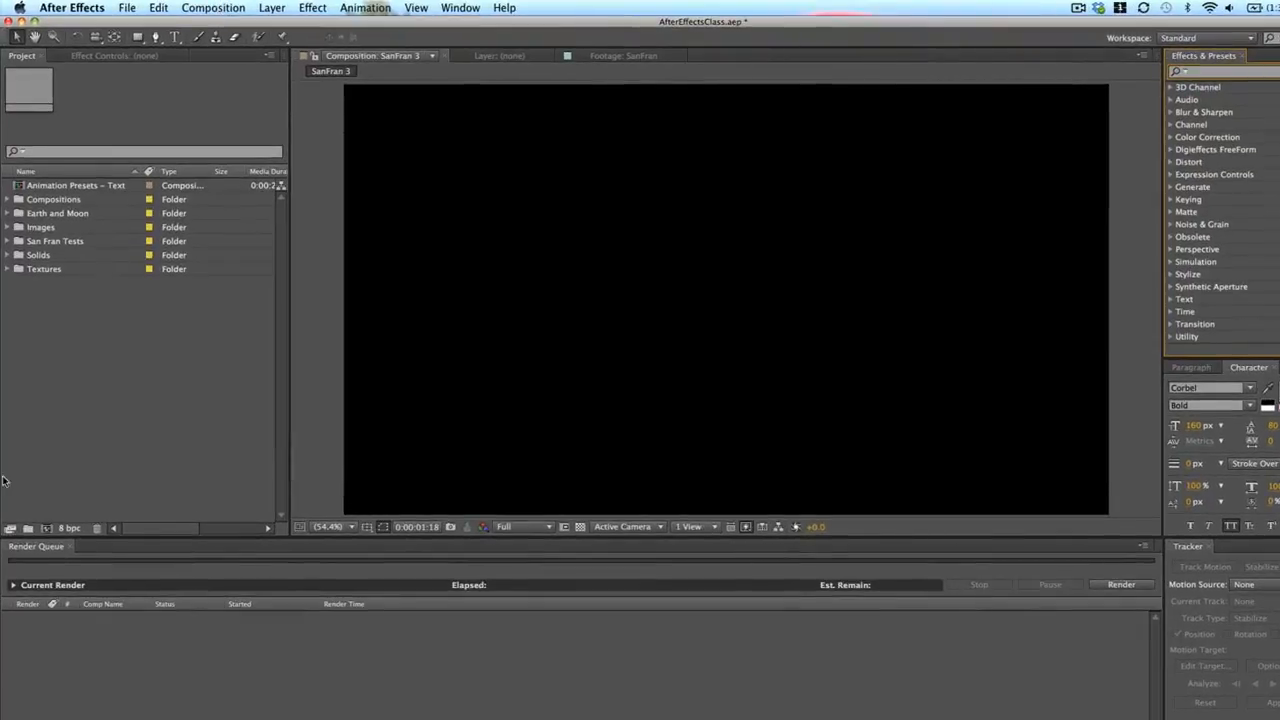
Create a composition named Fractal Noise with a width of 960 px, aspect ratio locked to 16:9, and a duration of 0:00:10:00.
{"action": "left_click", "coordinate": [46, 528]}
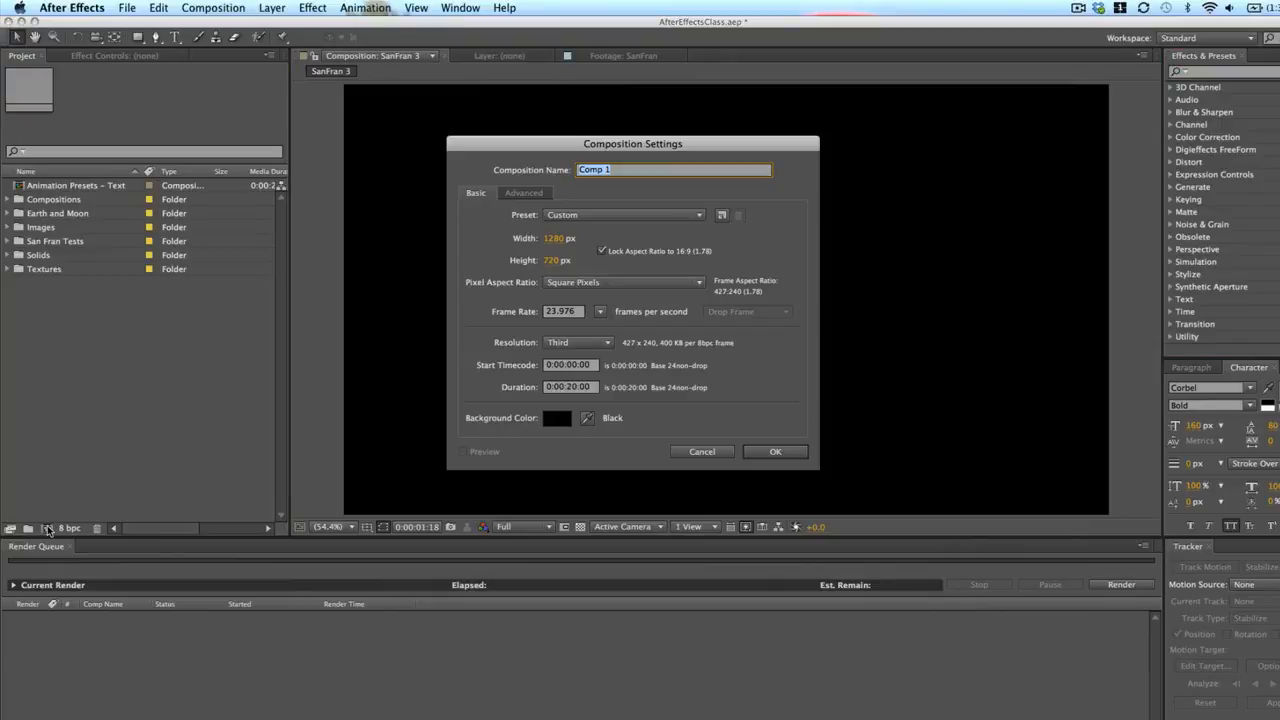
{"action": "type", "text": "Fractal Noise"}
{"action": "left_click", "coordinate": [571, 390]}
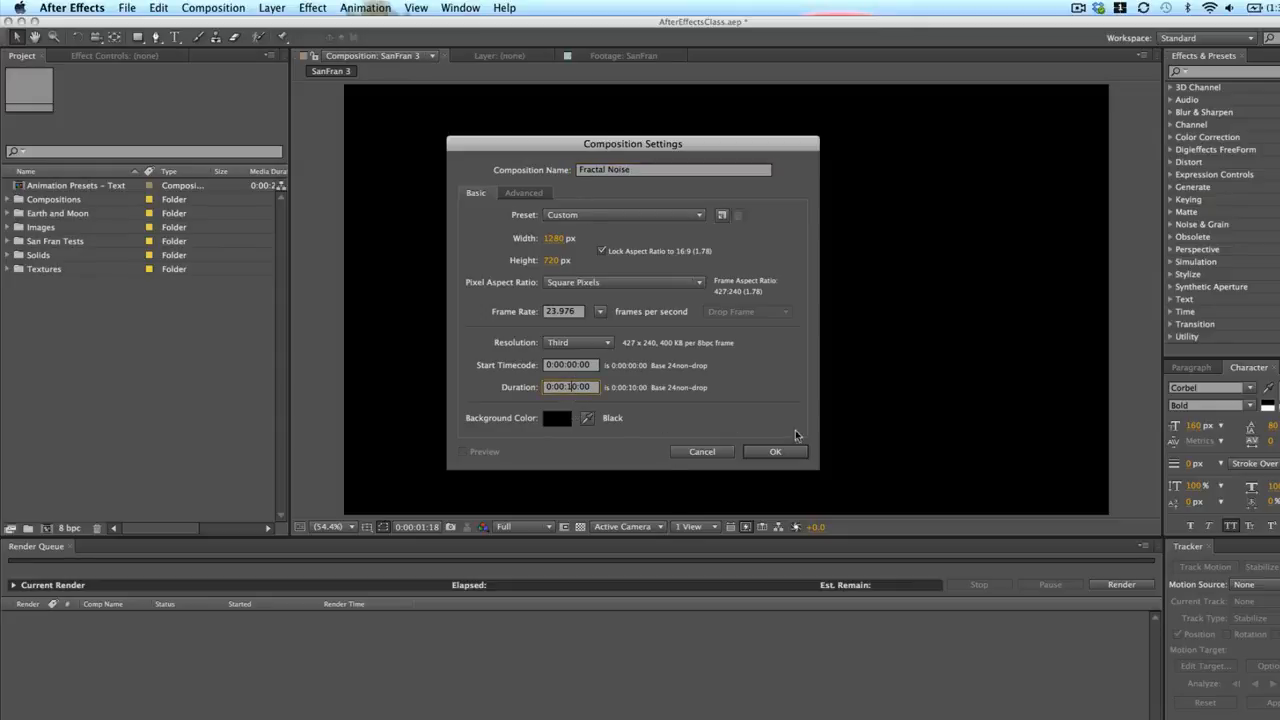
{"action": "left_click", "coordinate": [553, 238]}
{"action": "type", "text": "3"}
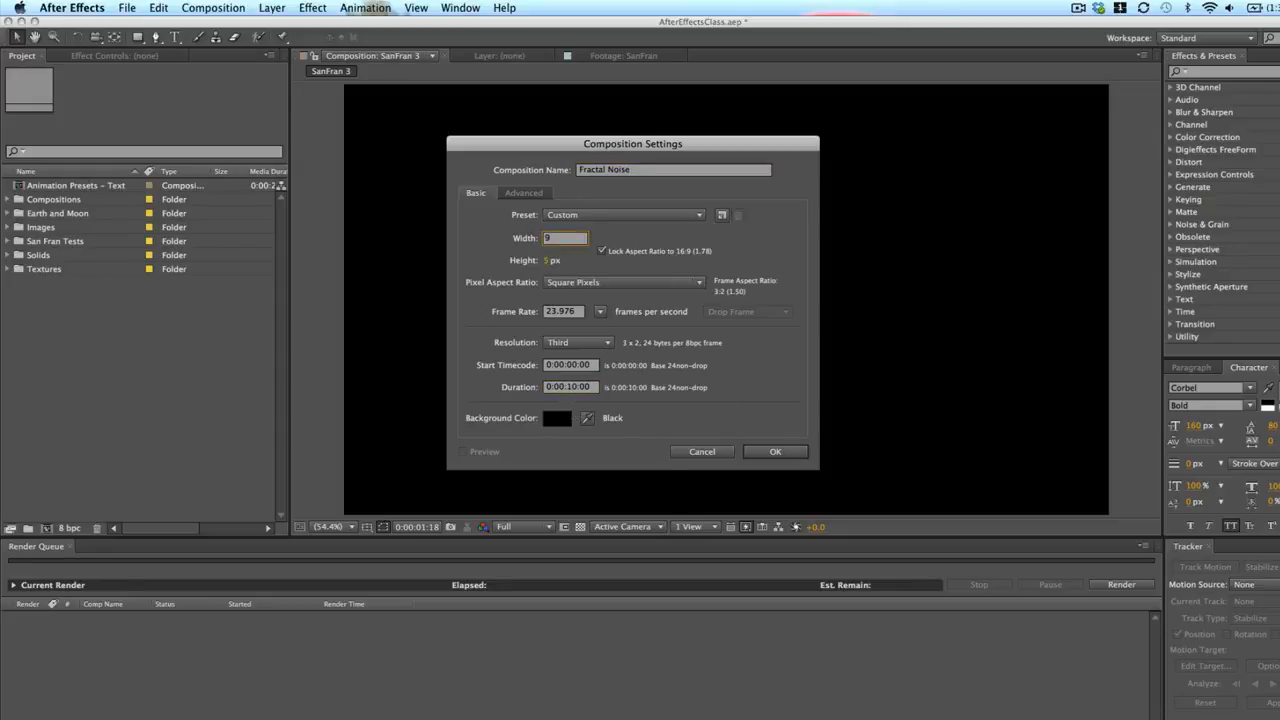
{"action": "type", "text": "60"}
{"action": "key", "text": "Return"}
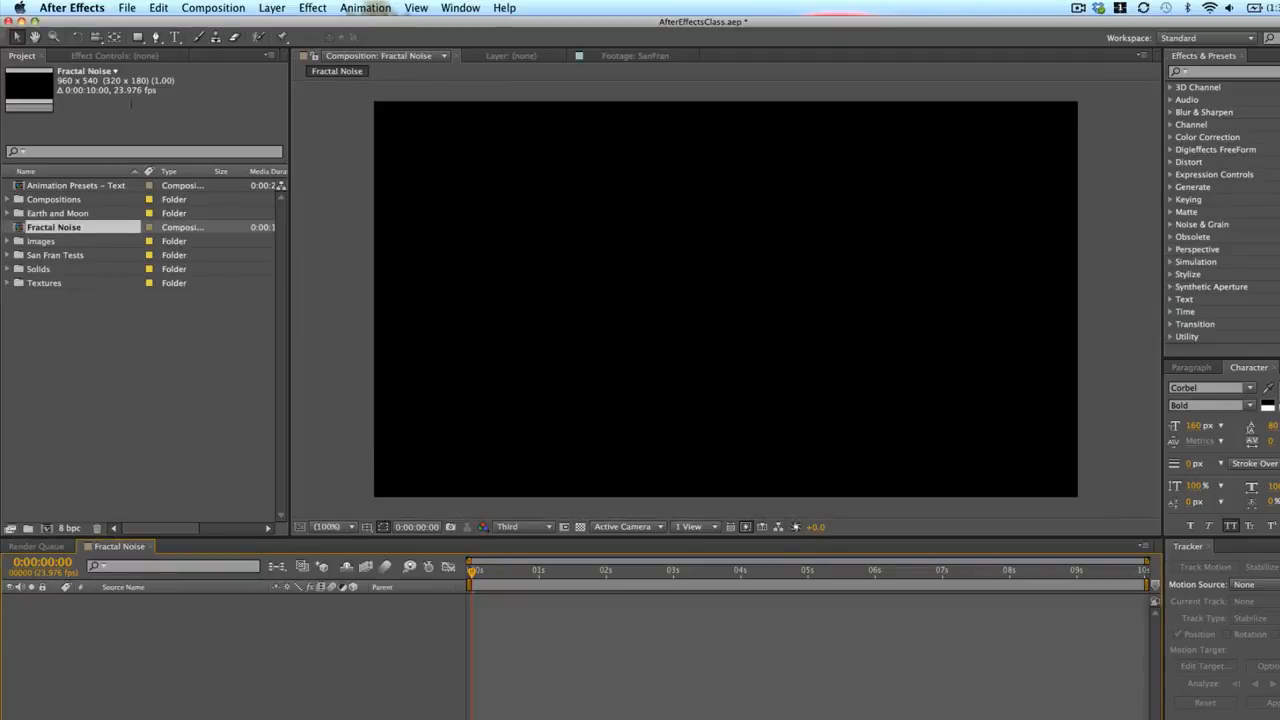
Add a 960 x 540 px solid layer in medium blue (hue 195°, saturation 87%, brightness 70%) to the composition.
{"action": "left_click", "coordinate": [305, 8]}
{"action": "mouse_move", "coordinate": [274, 8]}
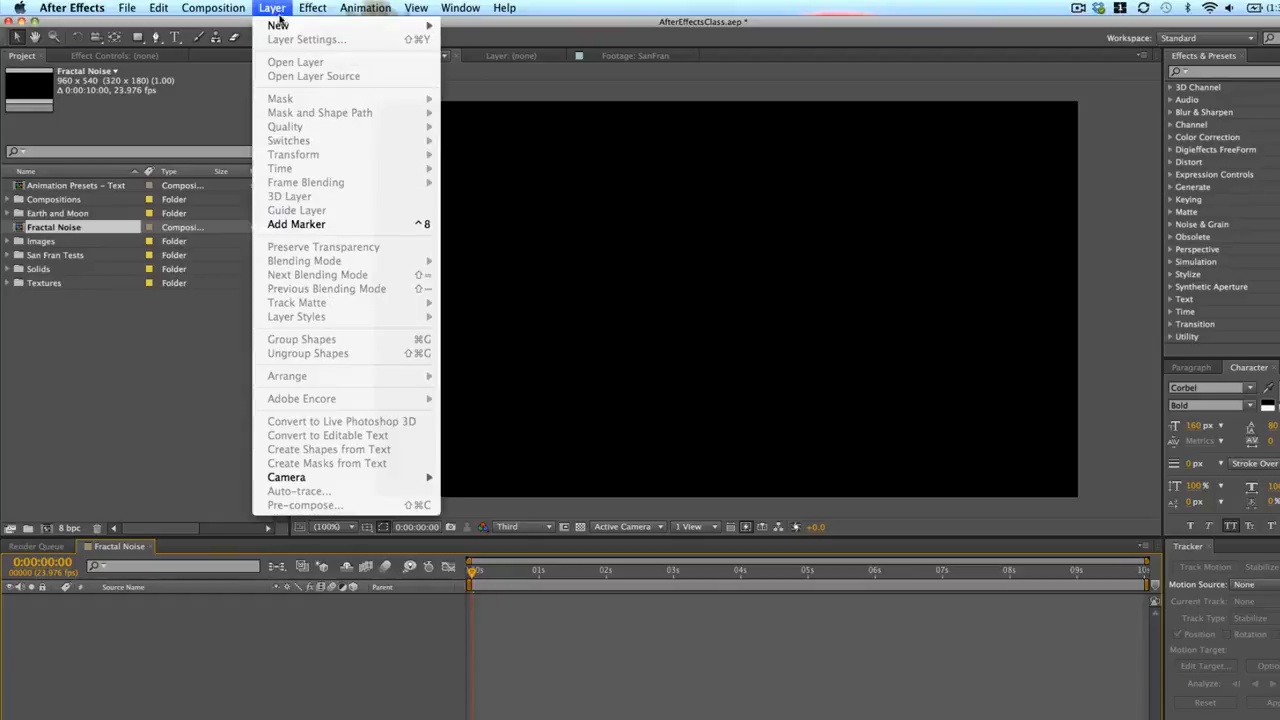
{"action": "left_click", "coordinate": [504, 45]}
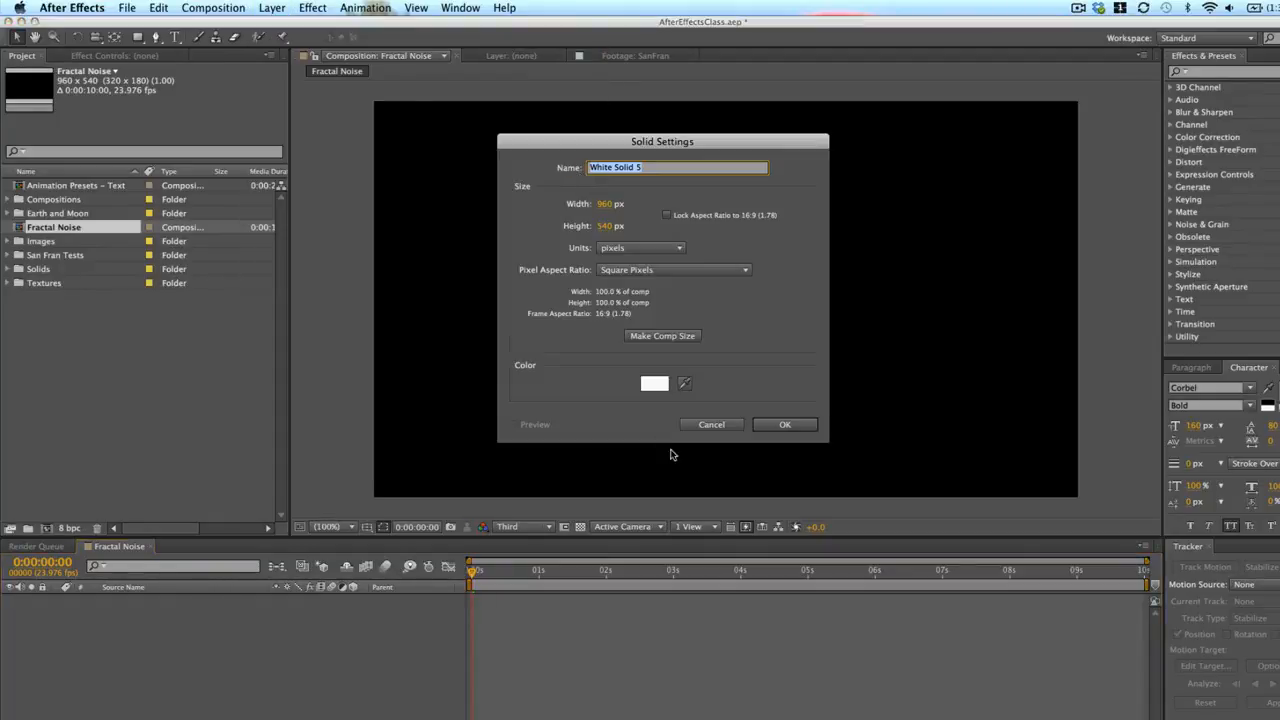
{"action": "left_click", "coordinate": [654, 383]}
{"action": "left_click", "coordinate": [256, 182]}
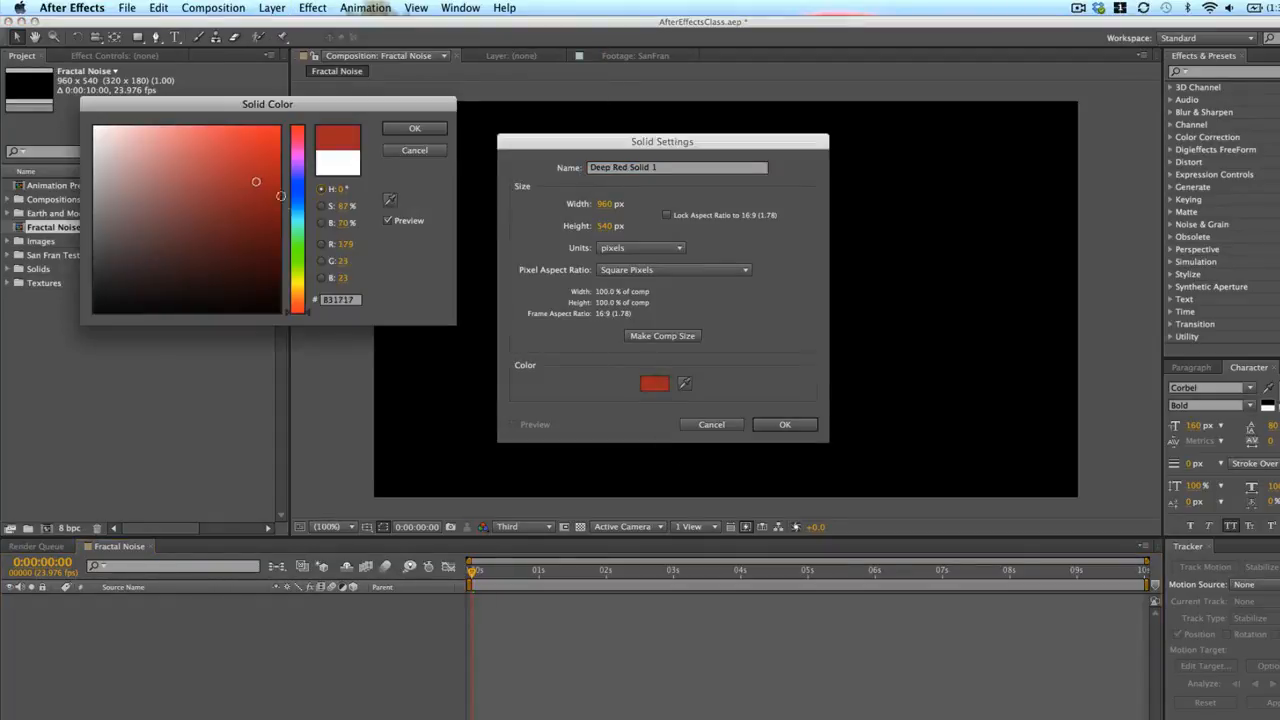
{"action": "left_click_drag", "start_coordinate": [297, 200], "coordinate": [297, 210]}
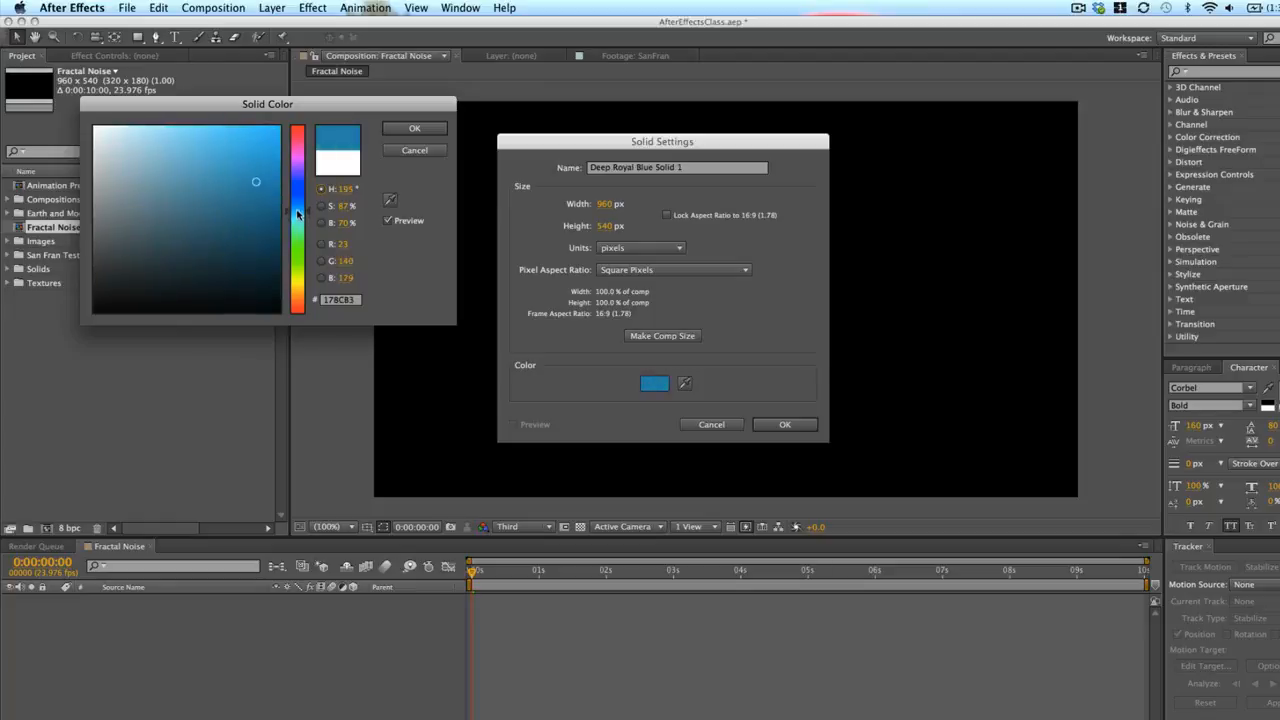
{"action": "left_click", "coordinate": [400, 130]}
{"action": "left_click", "coordinate": [810, 427]}
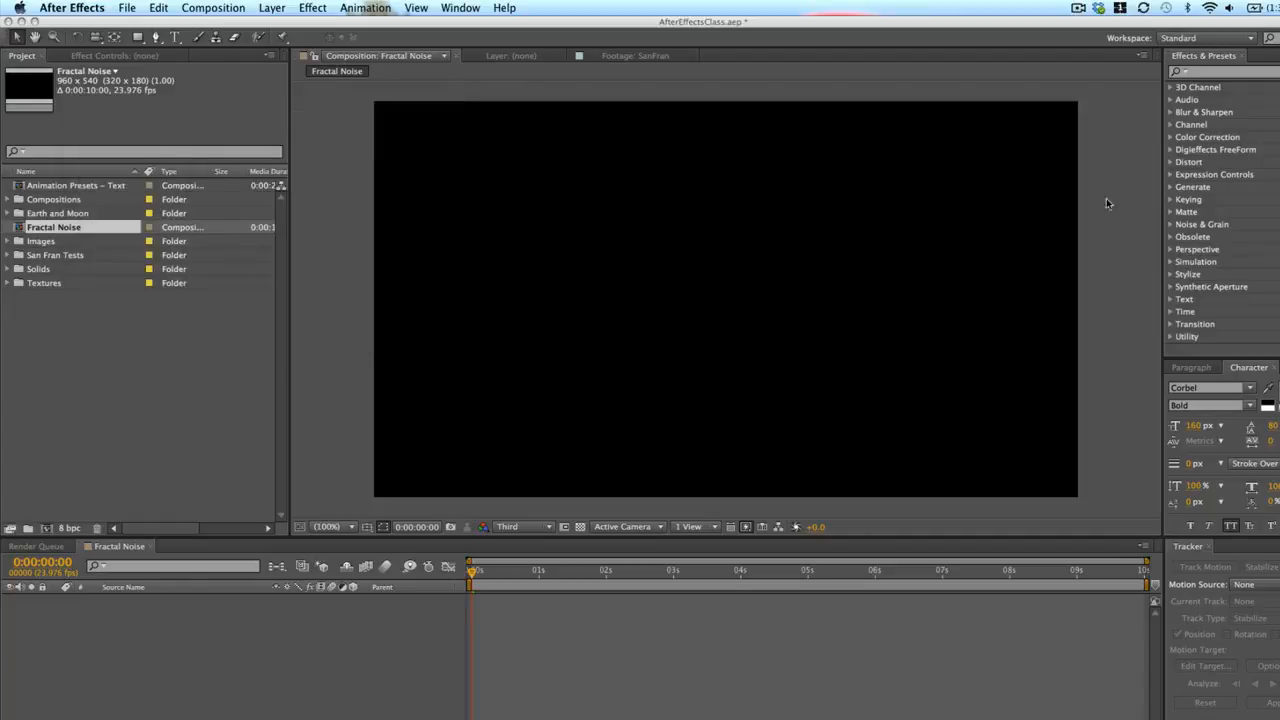
Find the Fractal Noise effect by searching for "fractal", apply it to the blue solid and deselect the layer.
{"action": "left_click", "coordinate": [1214, 73]}
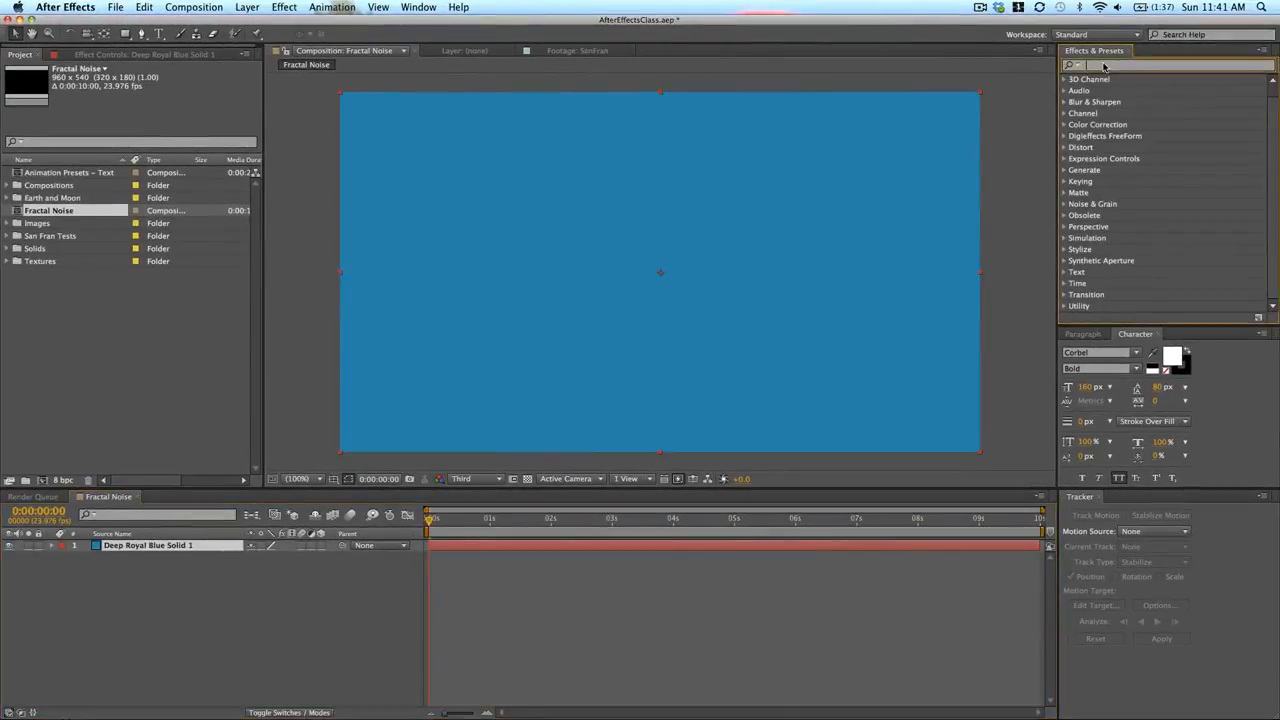
{"action": "type", "text": "fractal"}
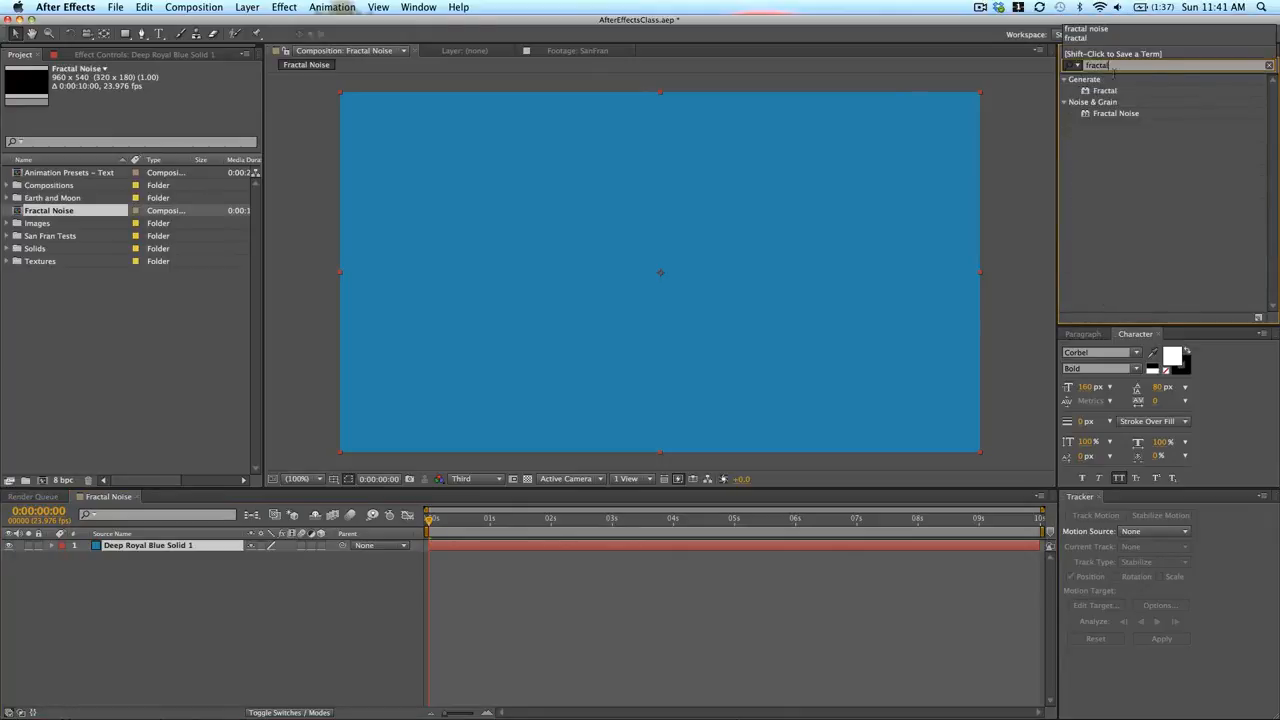
{"action": "left_click", "coordinate": [1125, 114]}
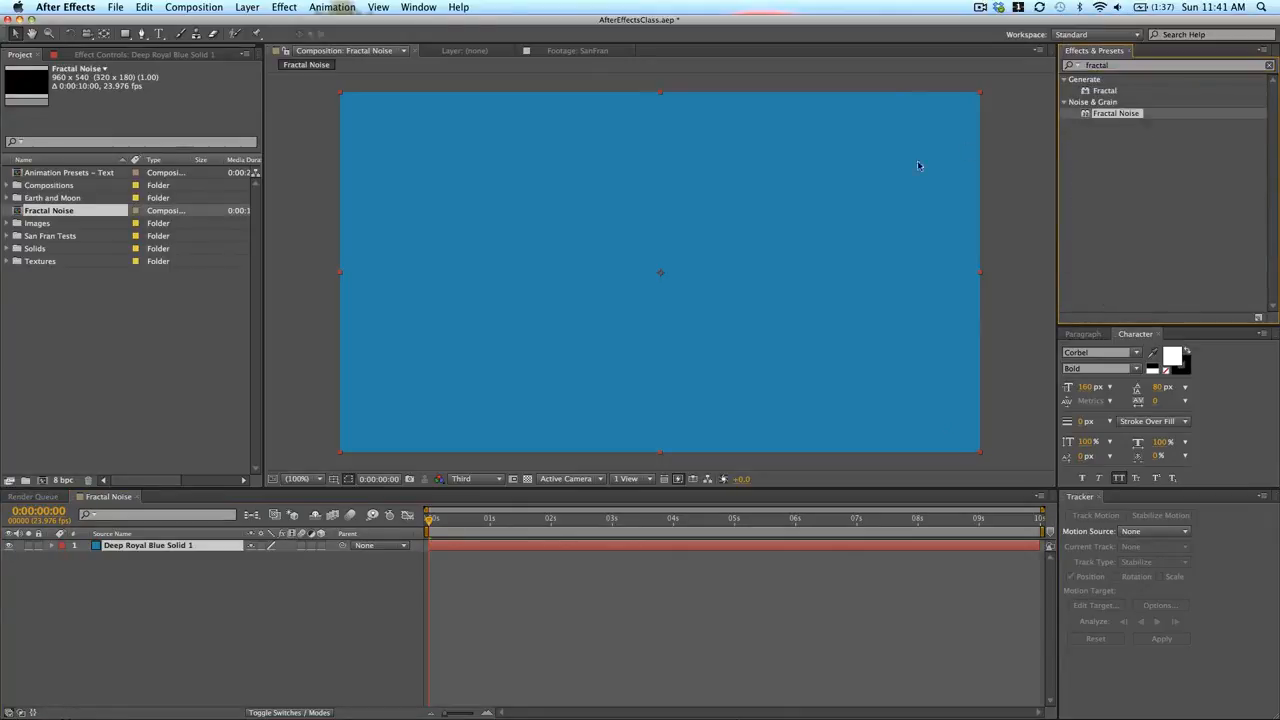
{"action": "left_click_drag", "start_coordinate": [917, 165], "coordinate": [794, 200]}
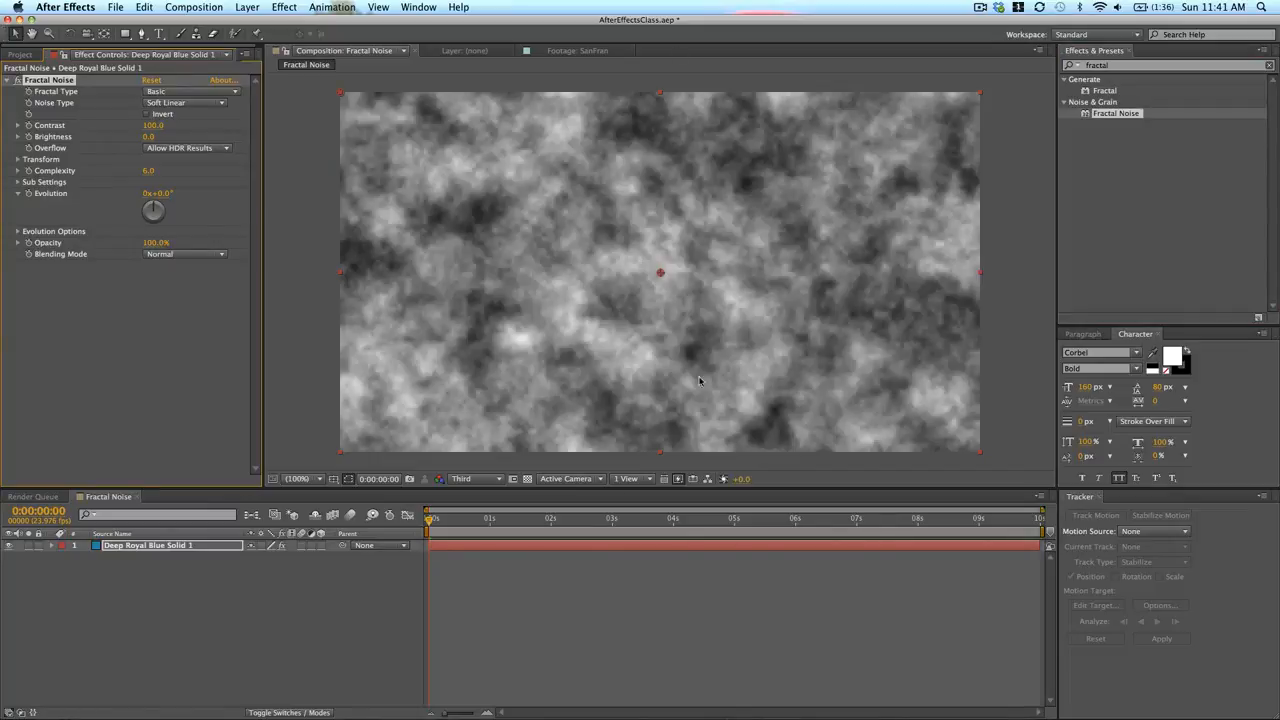
{"action": "left_click", "coordinate": [642, 569]}
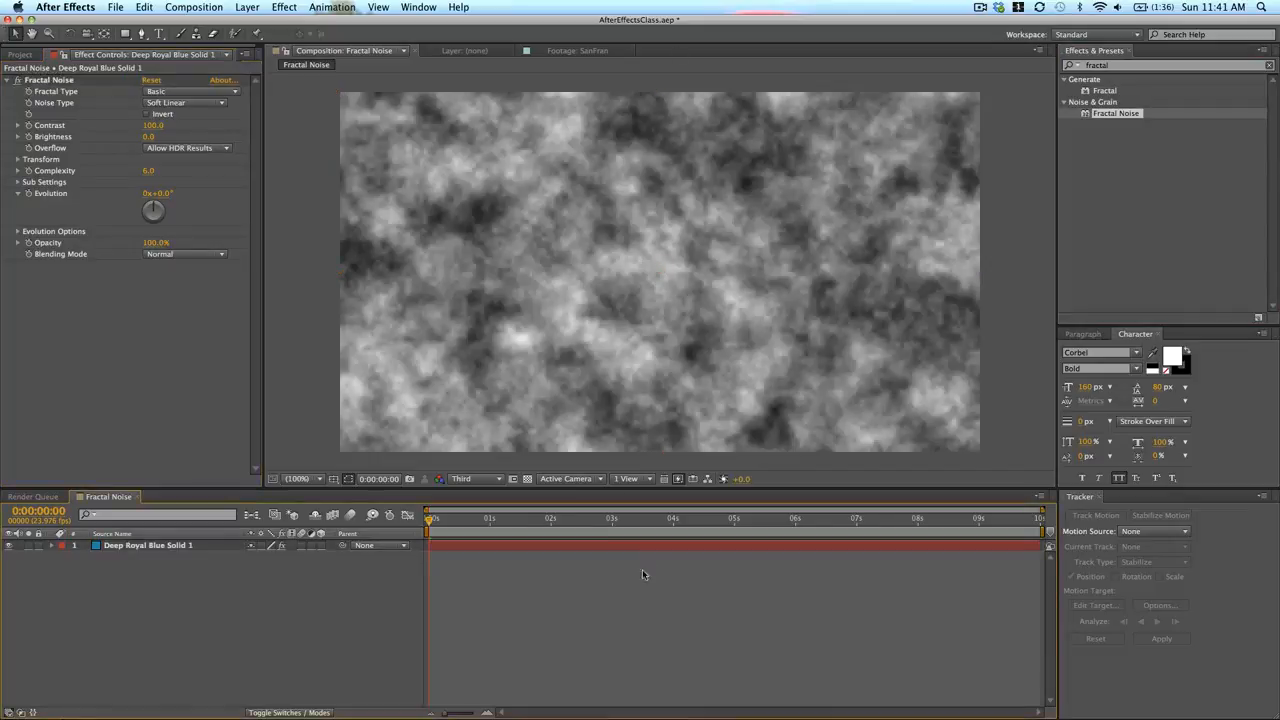
Set the composition preview resolution to Full and move the current time to 0:00:02:23.
{"action": "left_click", "coordinate": [475, 478]}
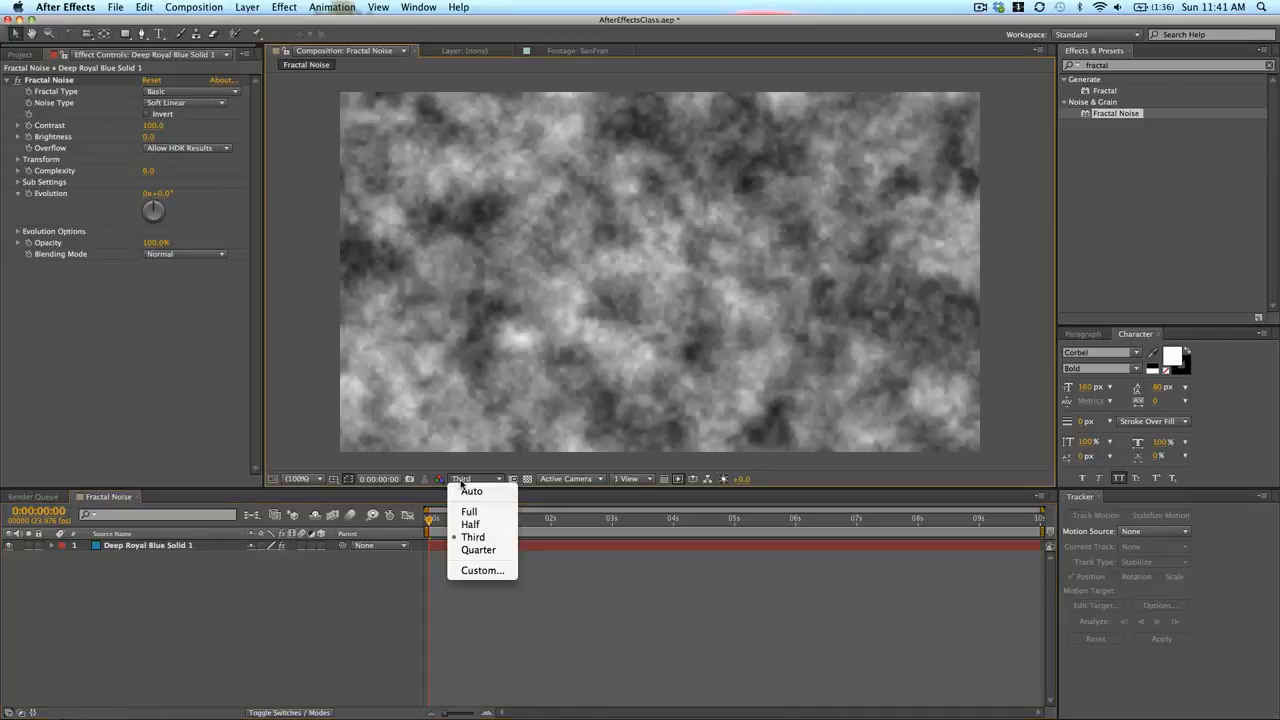
{"action": "left_click", "coordinate": [494, 512]}
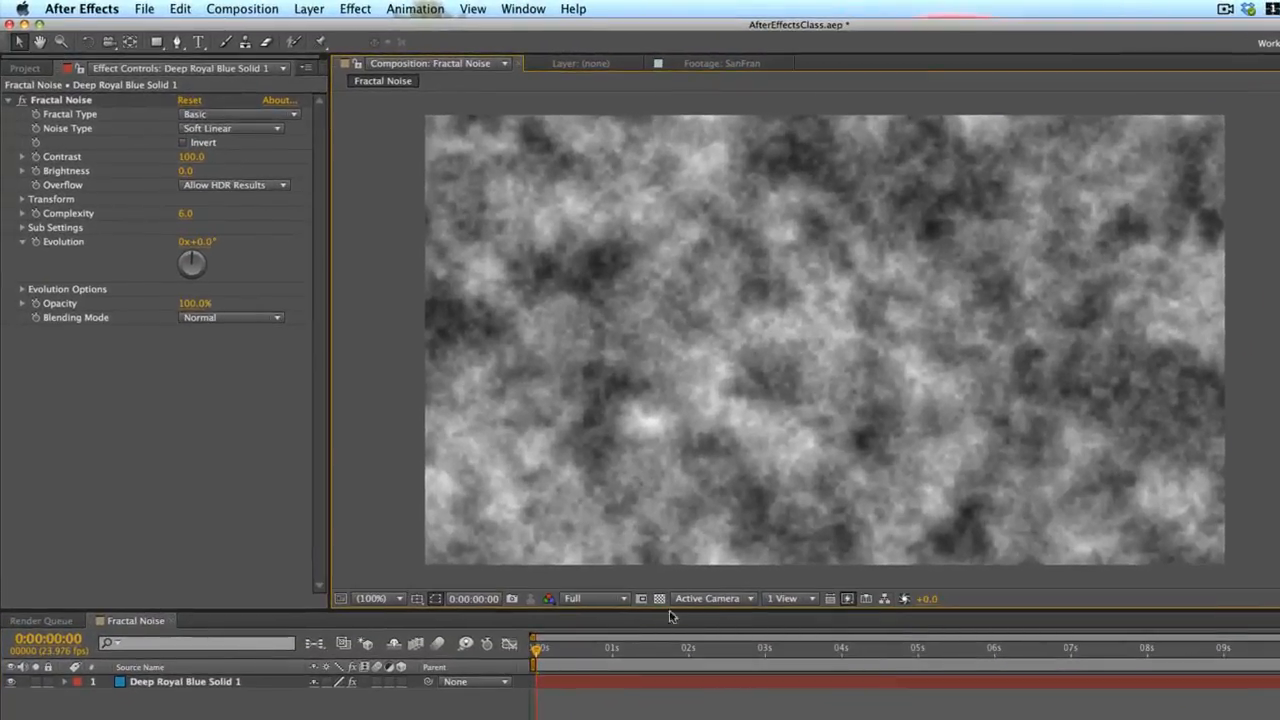
{"action": "left_click", "coordinate": [657, 647]}
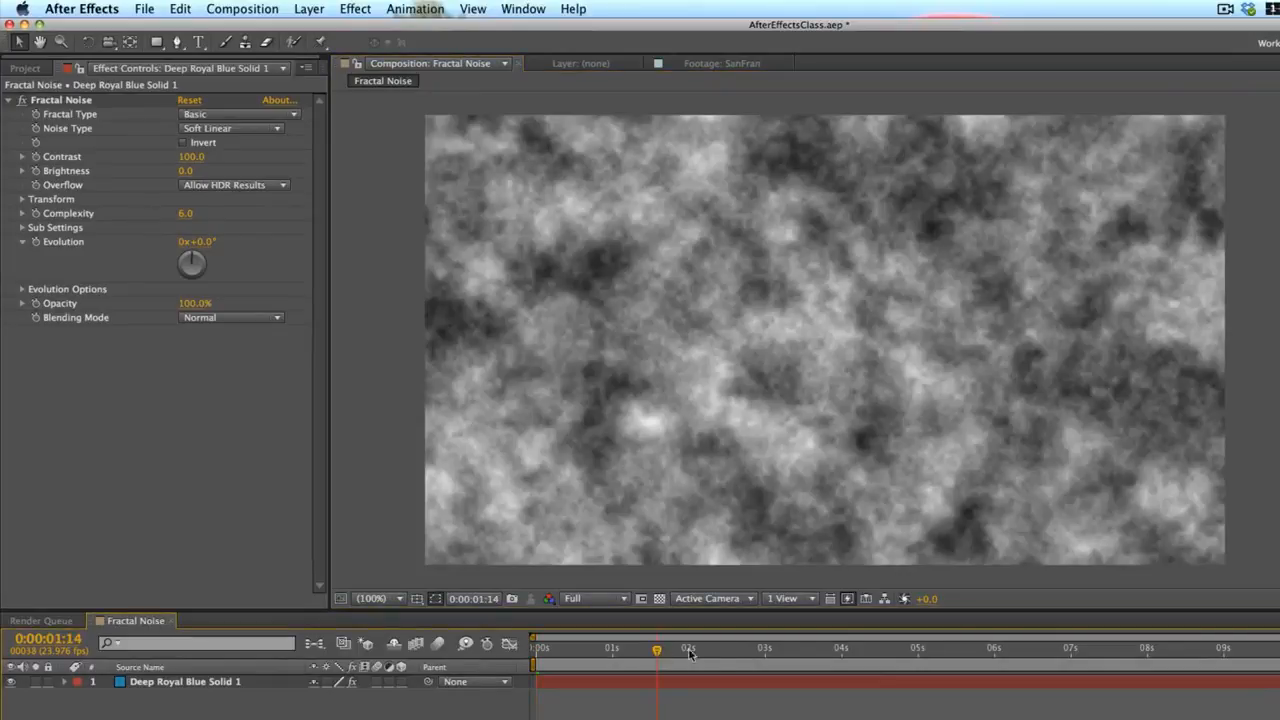
{"action": "left_click", "coordinate": [761, 649]}
Try the Dynamic, Smeary, Rocky and Turbulent Basic fractal types on the solid's Fractal Noise effect.
{"action": "left_click", "coordinate": [38, 73]}
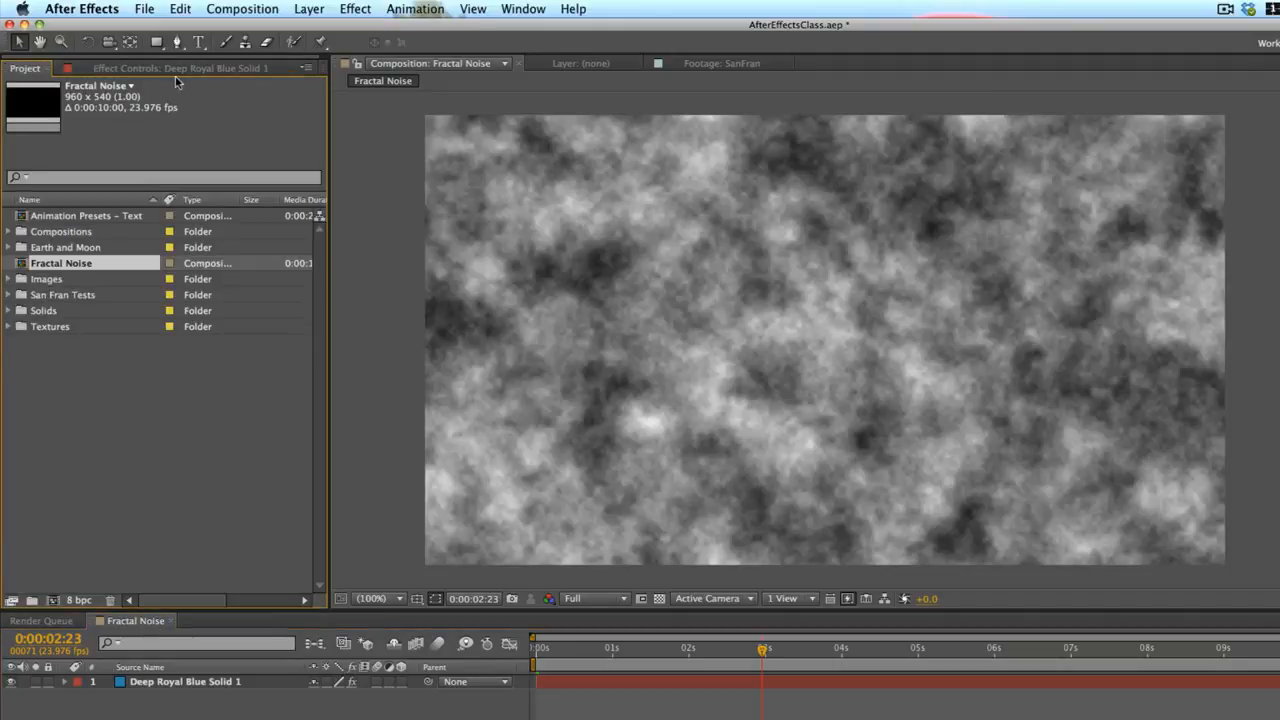
{"action": "left_click", "coordinate": [143, 70]}
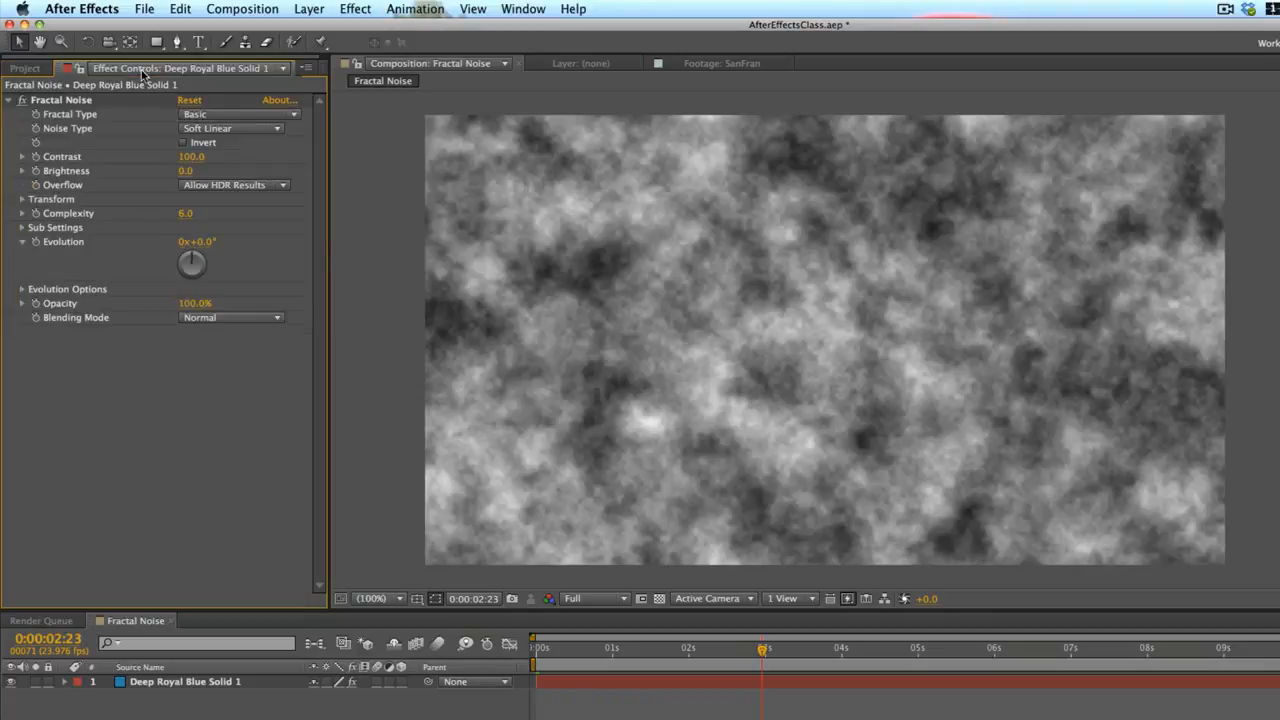
{"action": "left_click", "coordinate": [236, 116]}
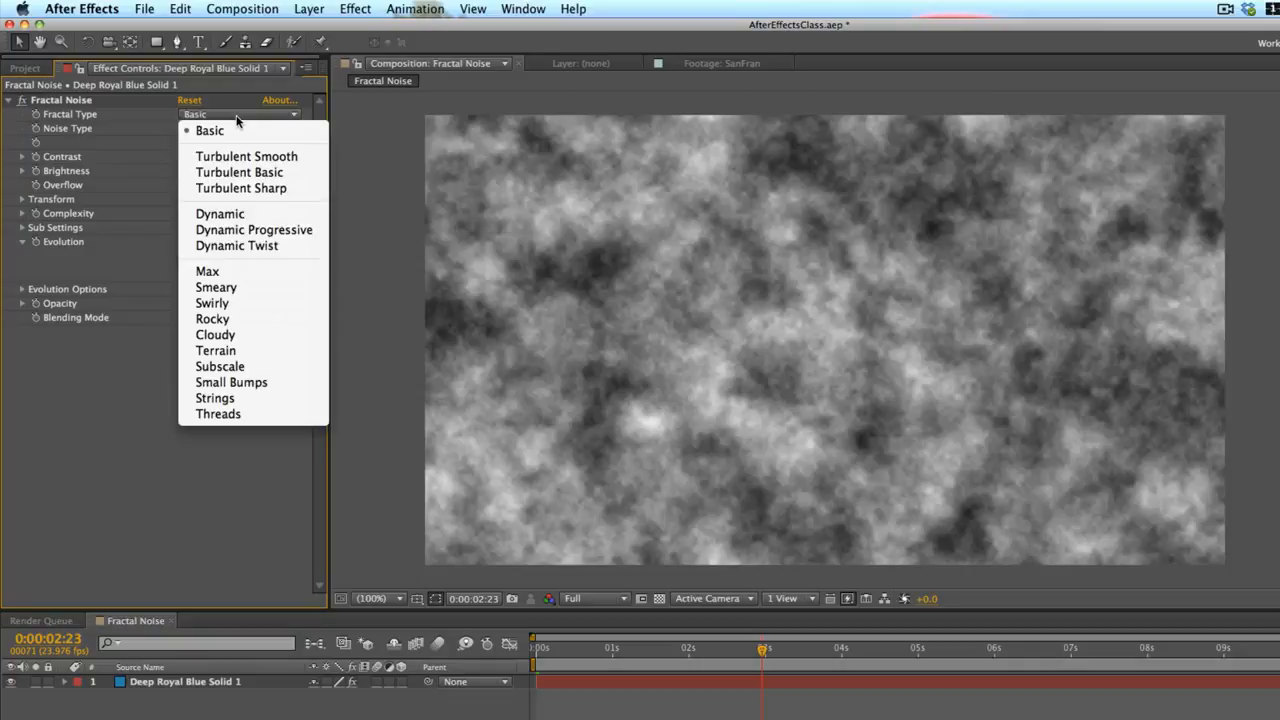
{"action": "left_click", "coordinate": [248, 214]}
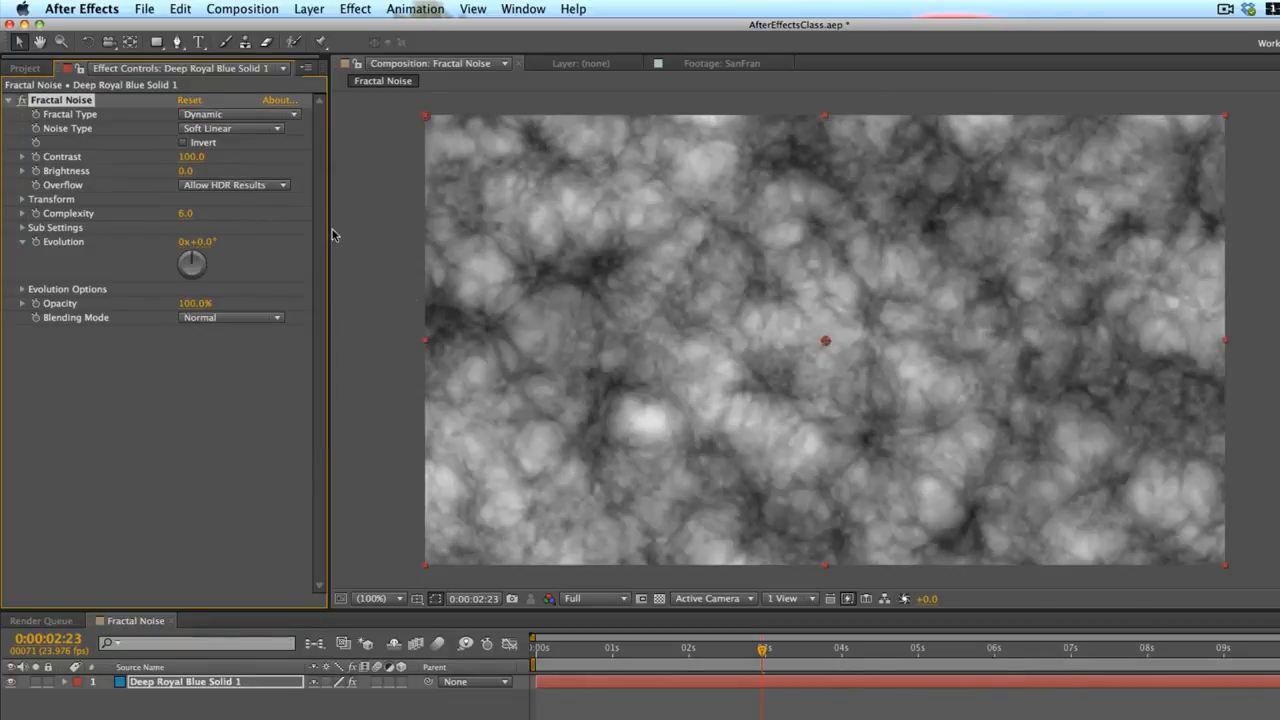
{"action": "left_click", "coordinate": [210, 116]}
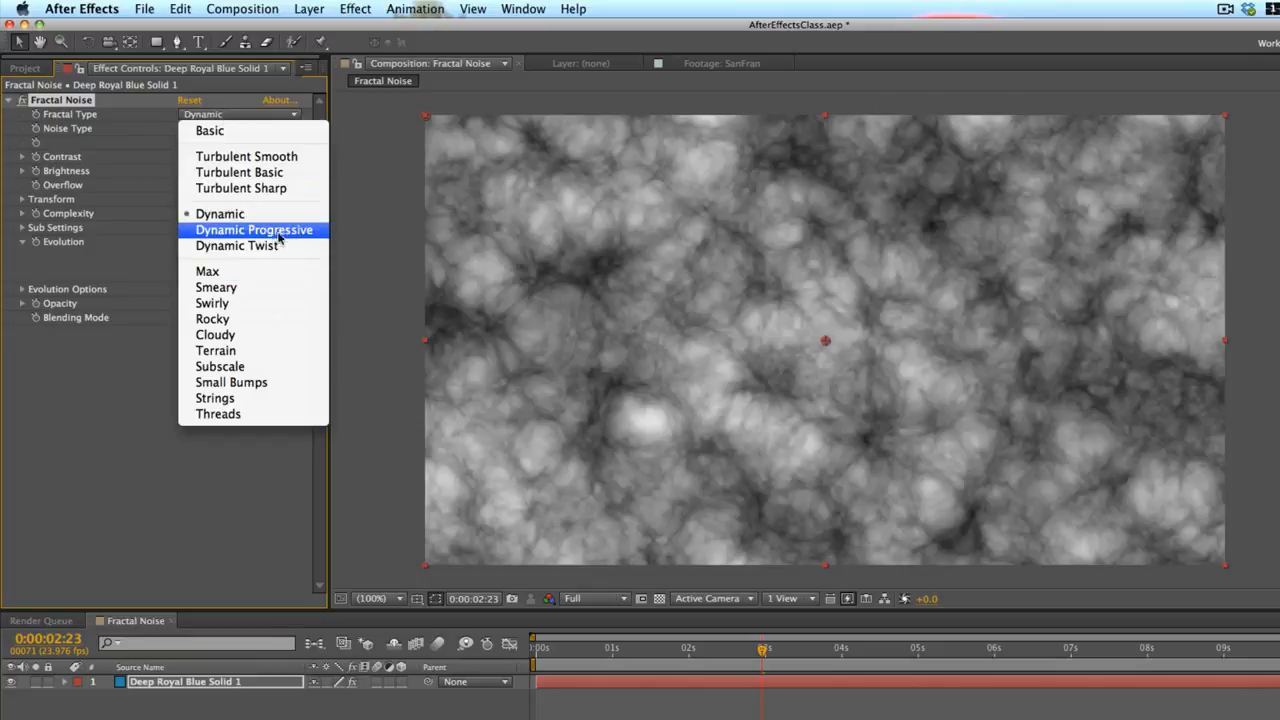
{"action": "left_click", "coordinate": [247, 288]}
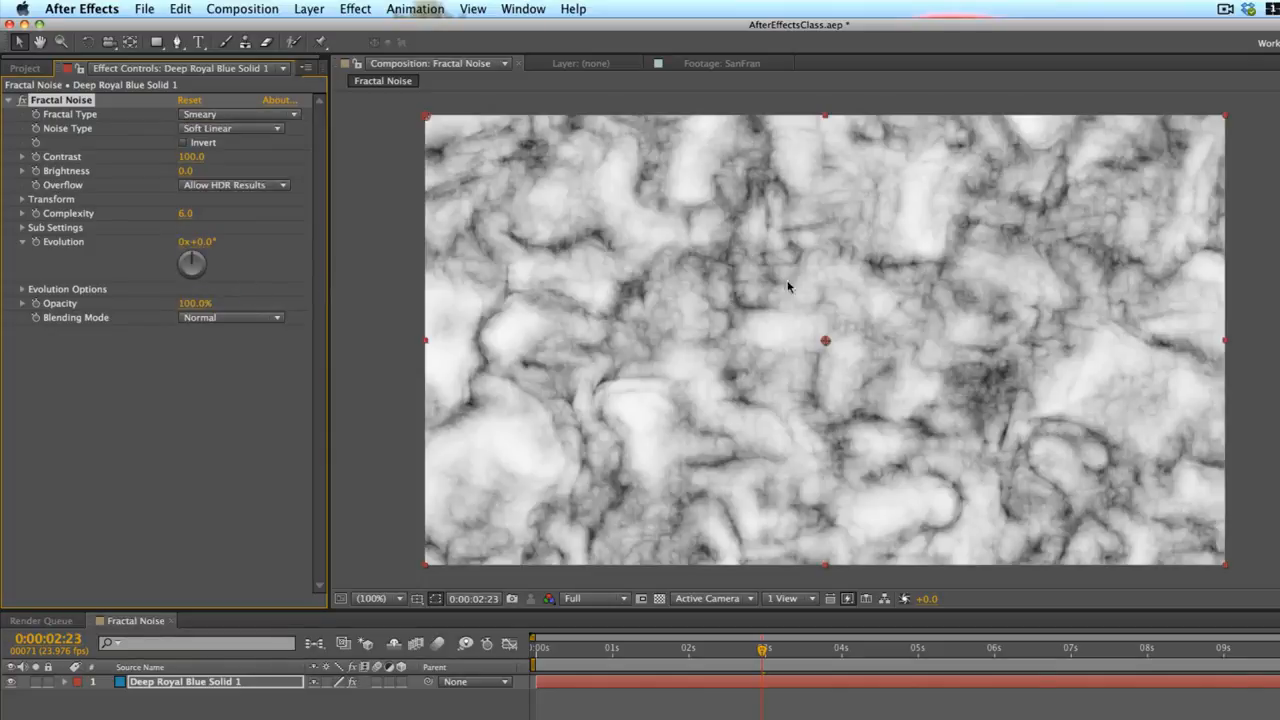
{"action": "left_click", "coordinate": [205, 114]}
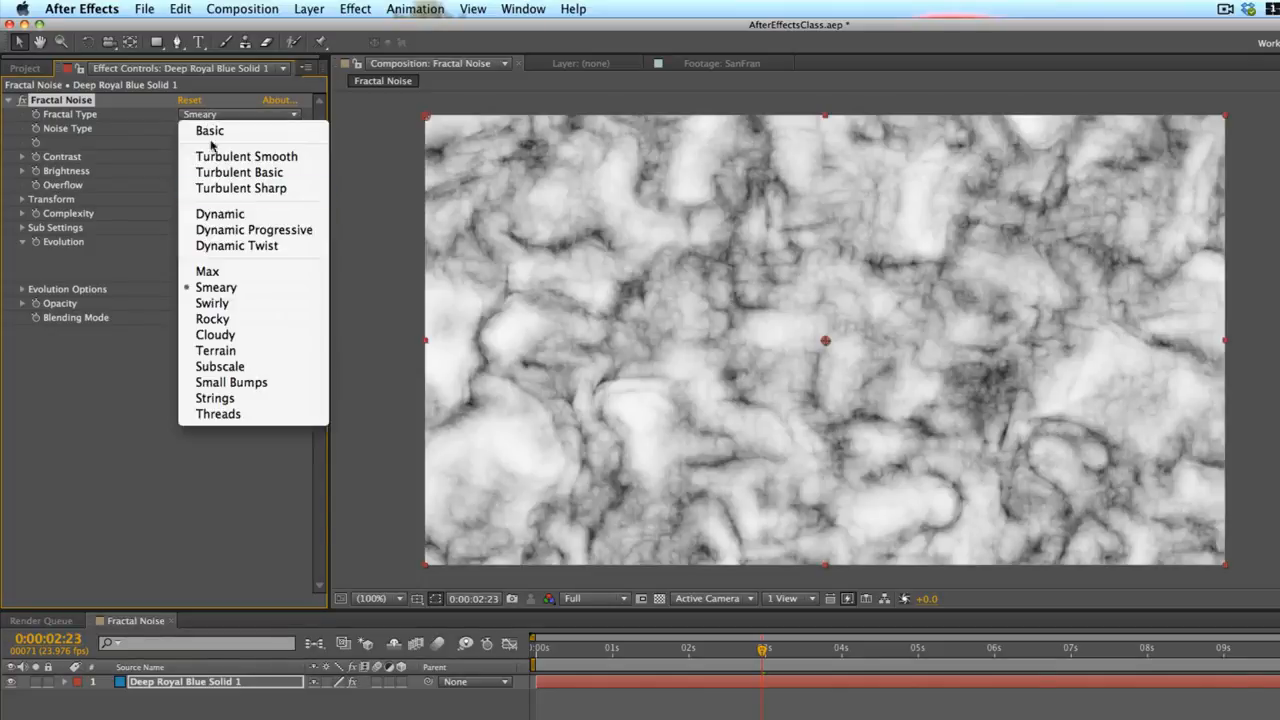
{"action": "left_click", "coordinate": [224, 320]}
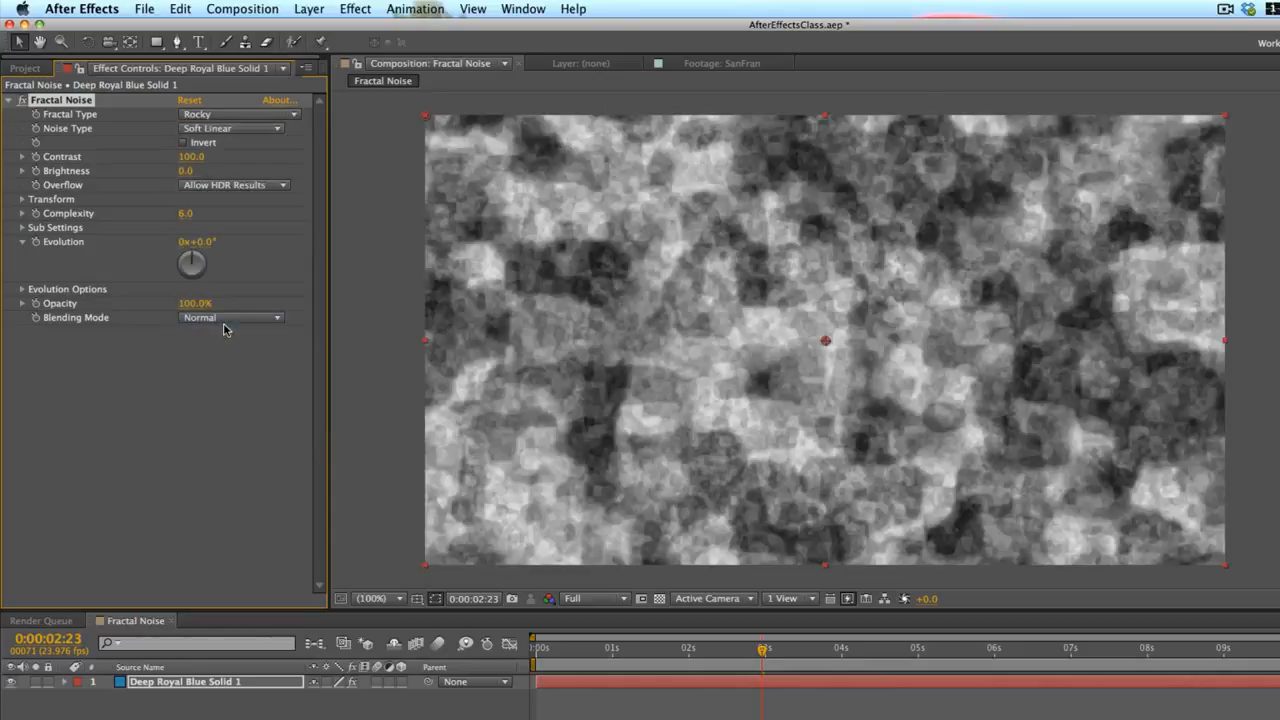
{"action": "left_click", "coordinate": [240, 115]}
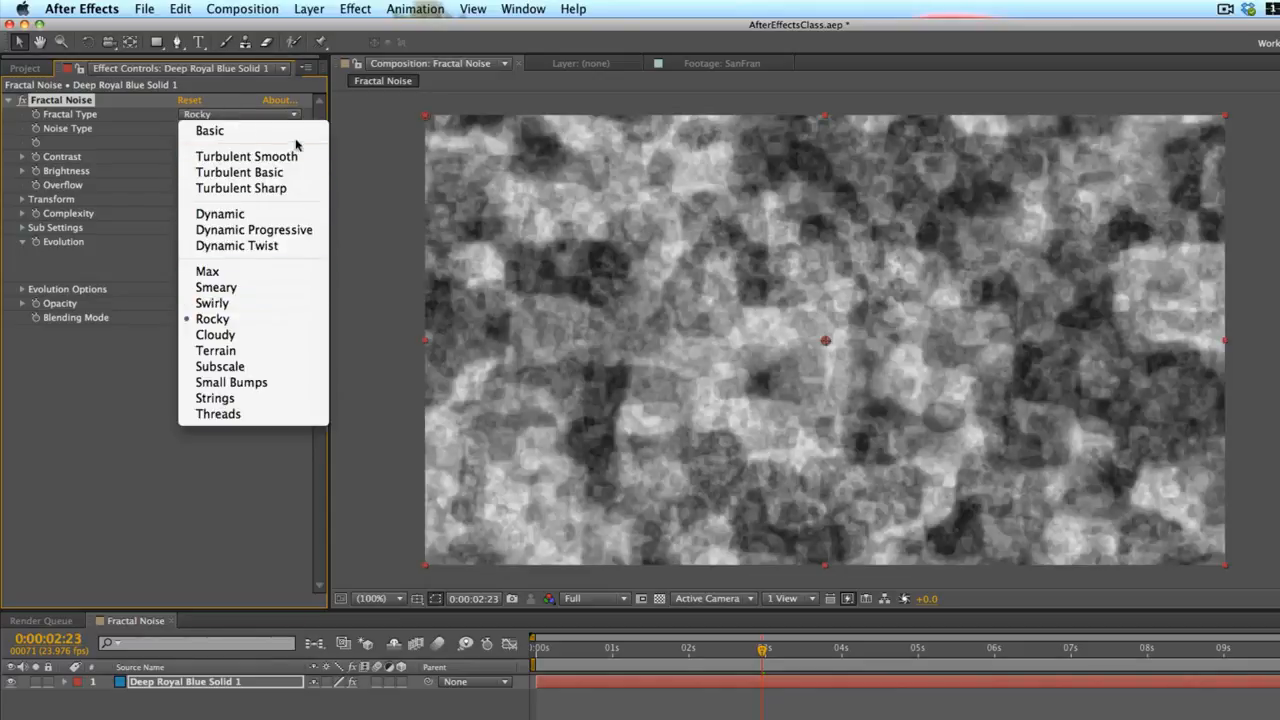
{"action": "left_click", "coordinate": [284, 175]}
Set the Fractal Noise effect's fractal type to Dynamic Progressive.
{"action": "left_click", "coordinate": [280, 117]}
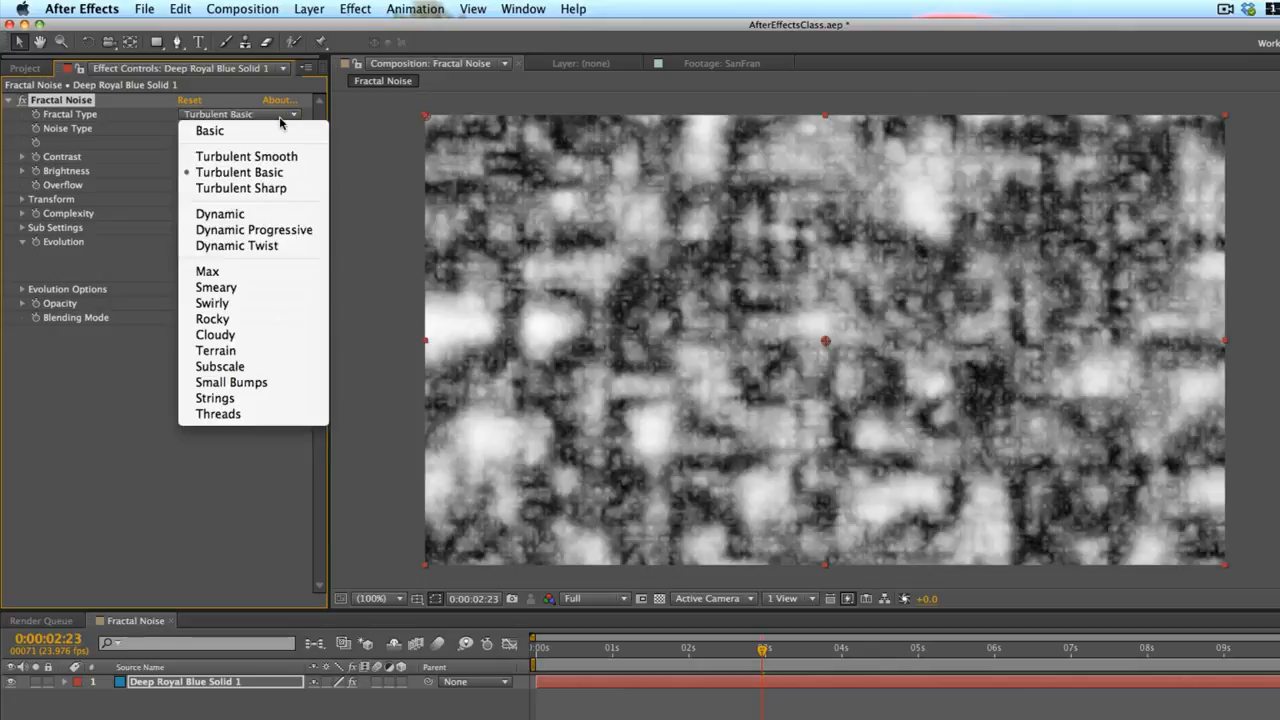
{"action": "left_click", "coordinate": [296, 231]}
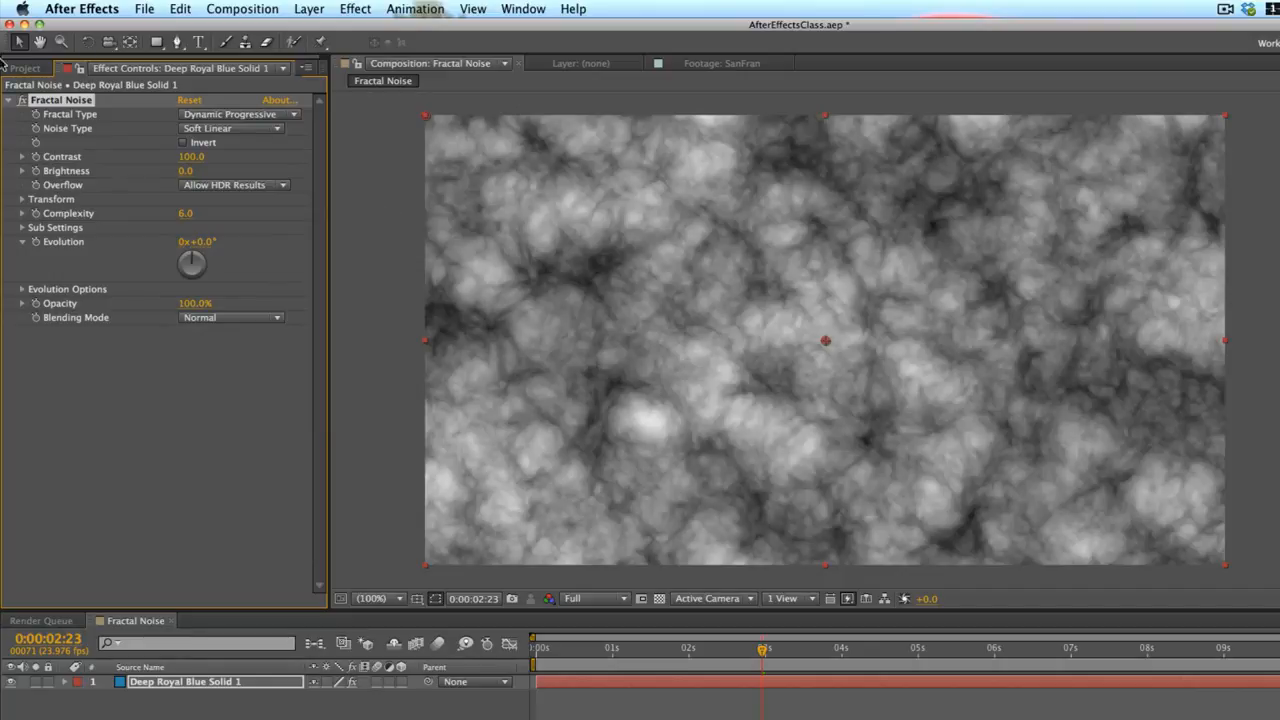
Try the Block and Linear noise types on the Fractal Noise effect and restore Soft Linear.
{"action": "left_click", "coordinate": [257, 130]}
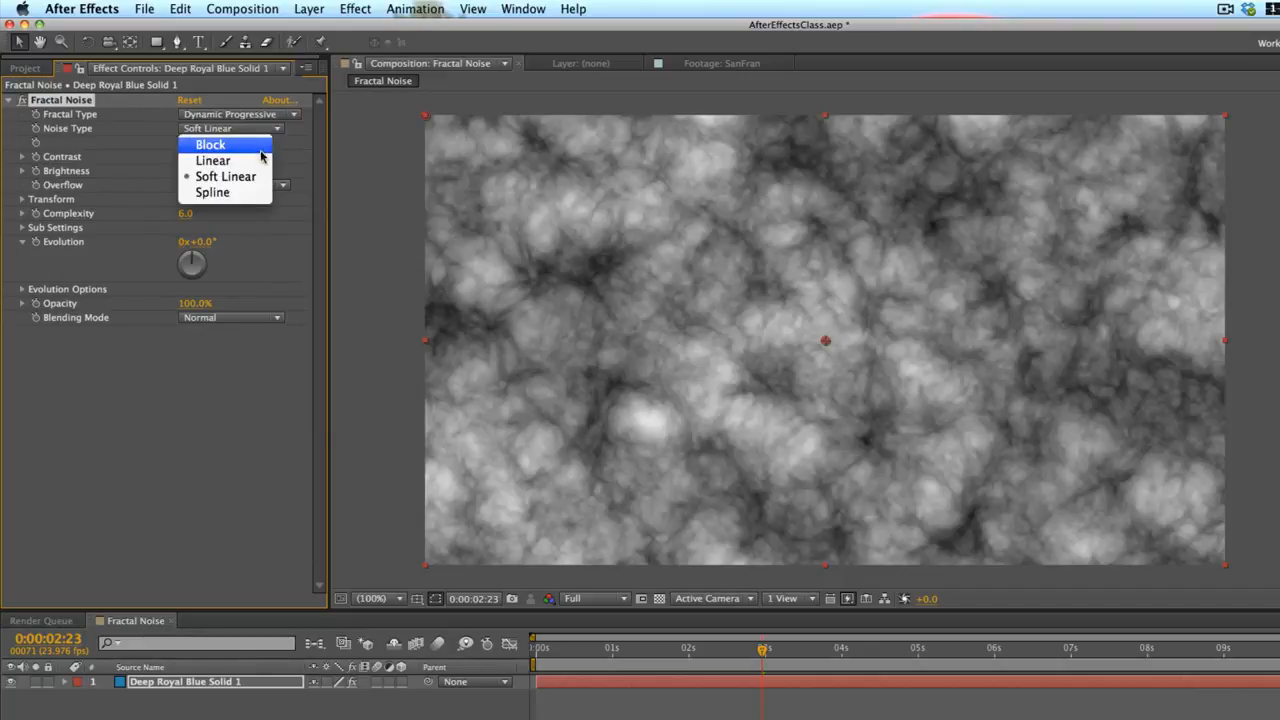
{"action": "left_click", "coordinate": [218, 145]}
{"action": "left_click", "coordinate": [232, 128]}
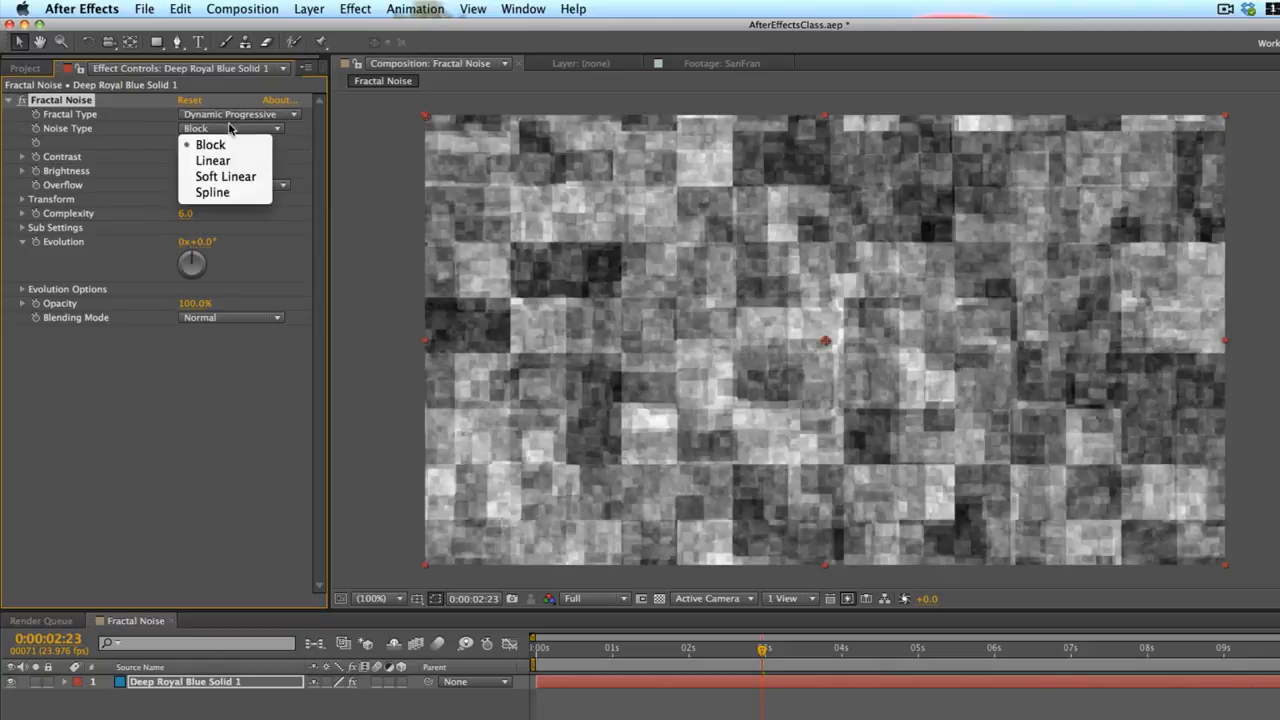
{"action": "left_click", "coordinate": [215, 158]}
{"action": "left_click", "coordinate": [243, 133]}
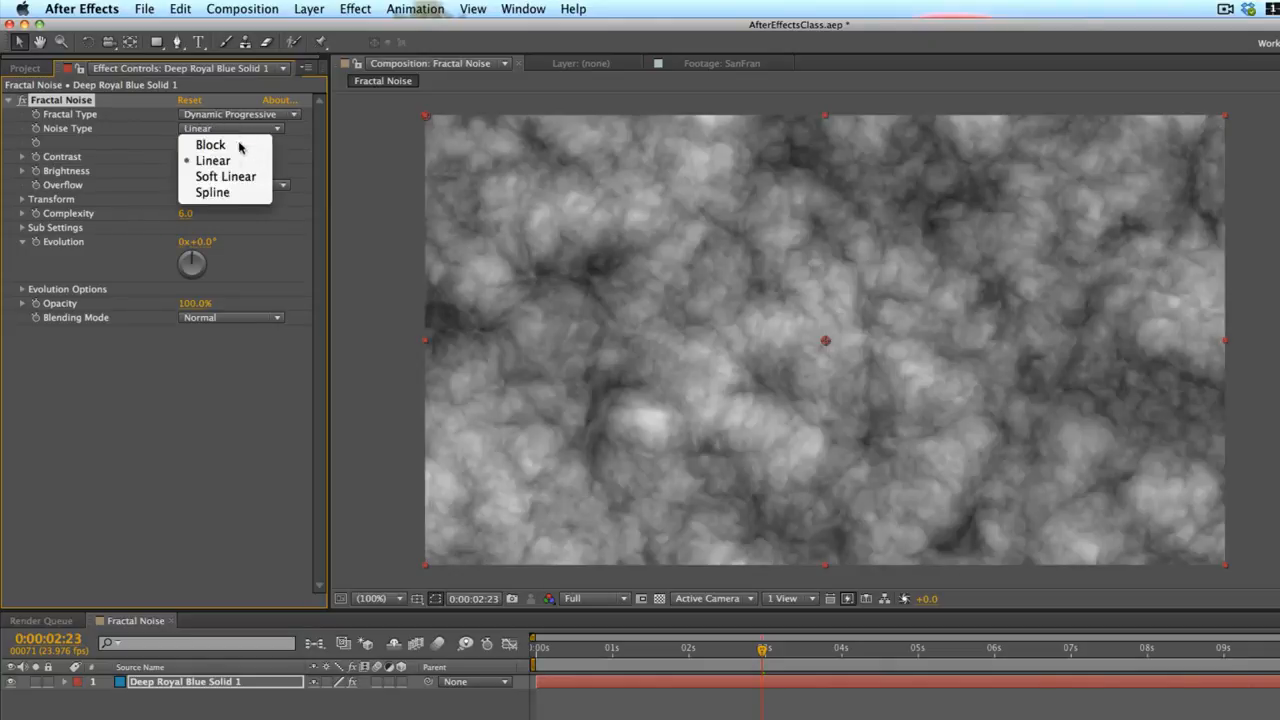
{"action": "left_click", "coordinate": [226, 172]}
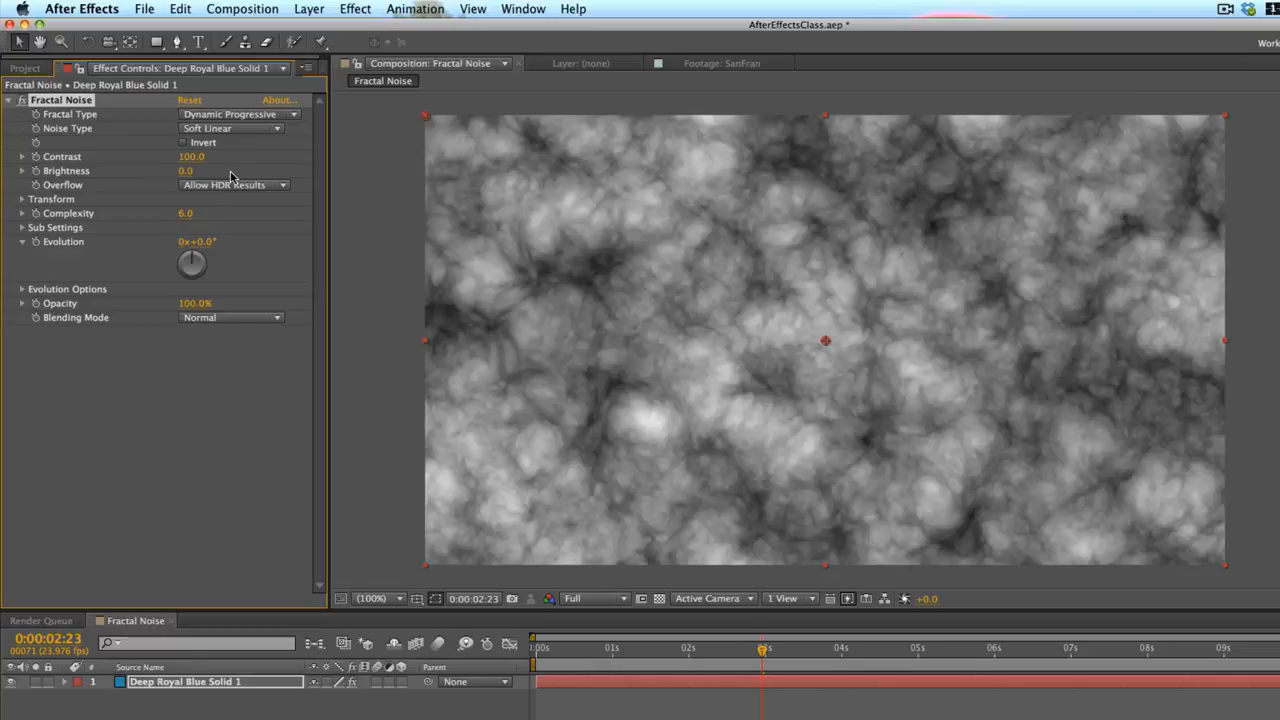
Set the Fractal Noise effect's noise type to Spline.
{"action": "left_click", "coordinate": [277, 131]}
{"action": "left_click", "coordinate": [257, 198]}
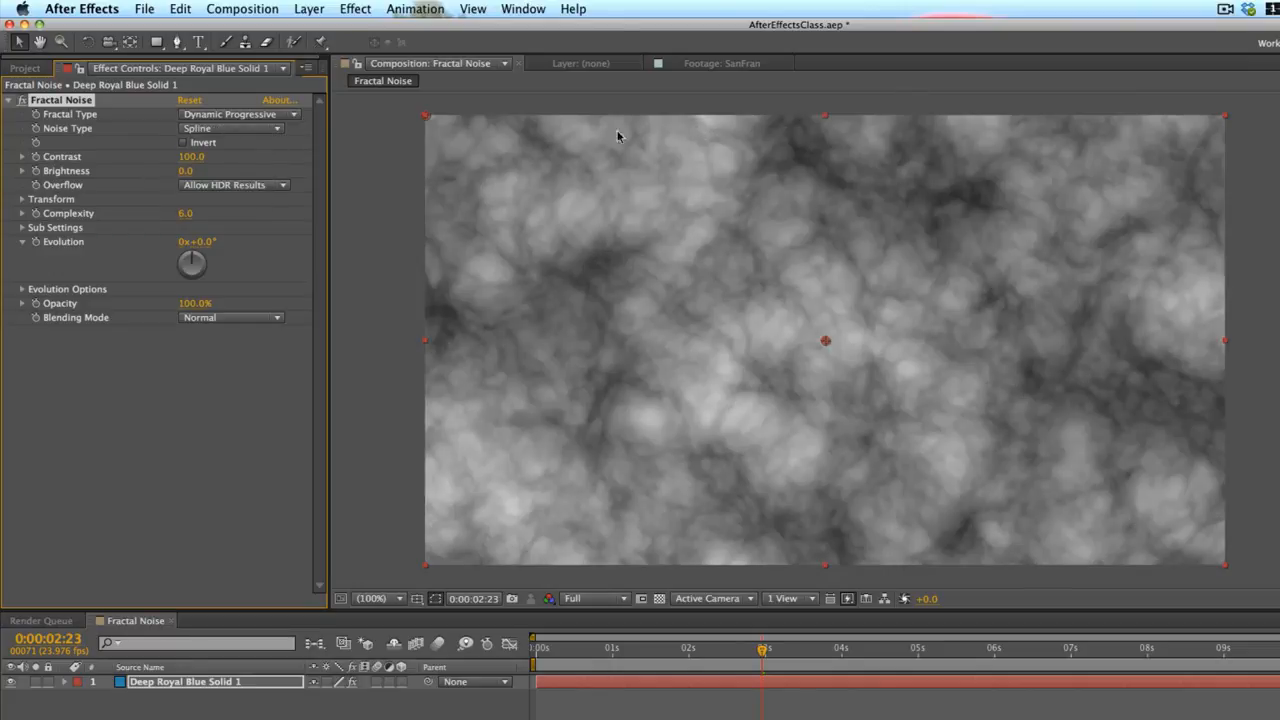
Try inverting the Fractal Noise, check it at 0:00:02:11, and turn the inversion back off.
{"action": "left_click", "coordinate": [183, 143]}
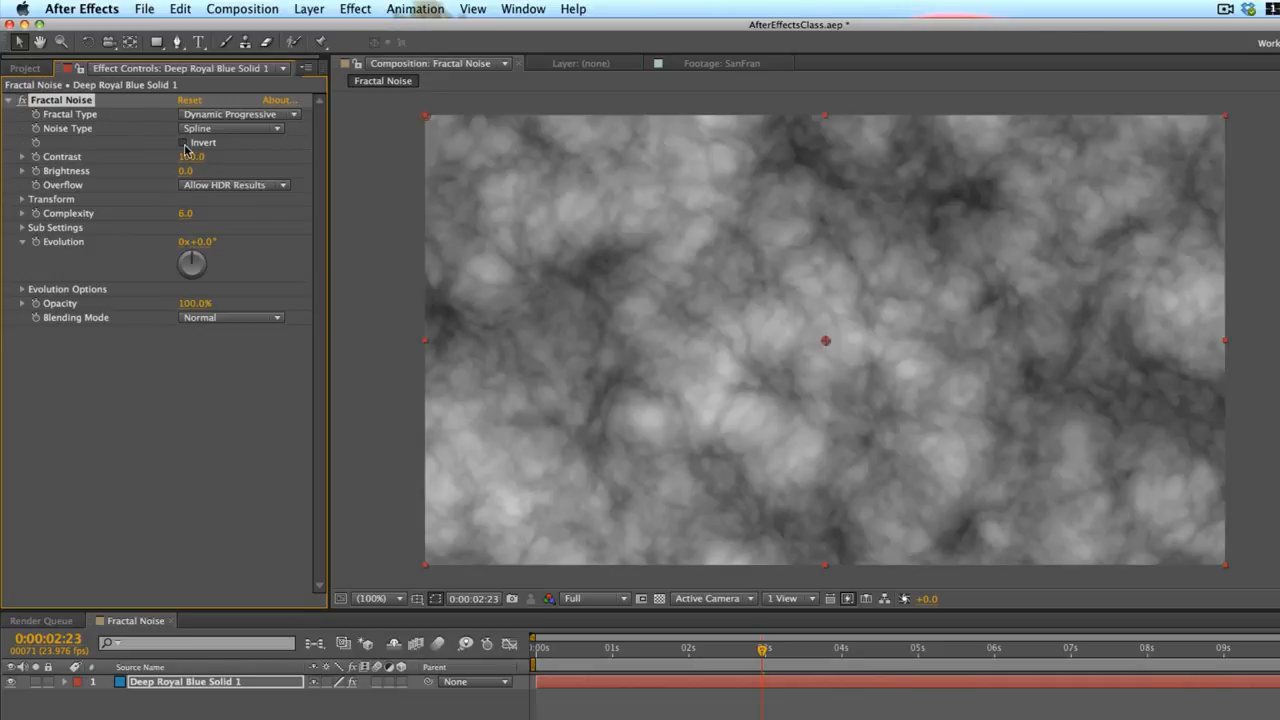
{"action": "left_click", "coordinate": [185, 145]}
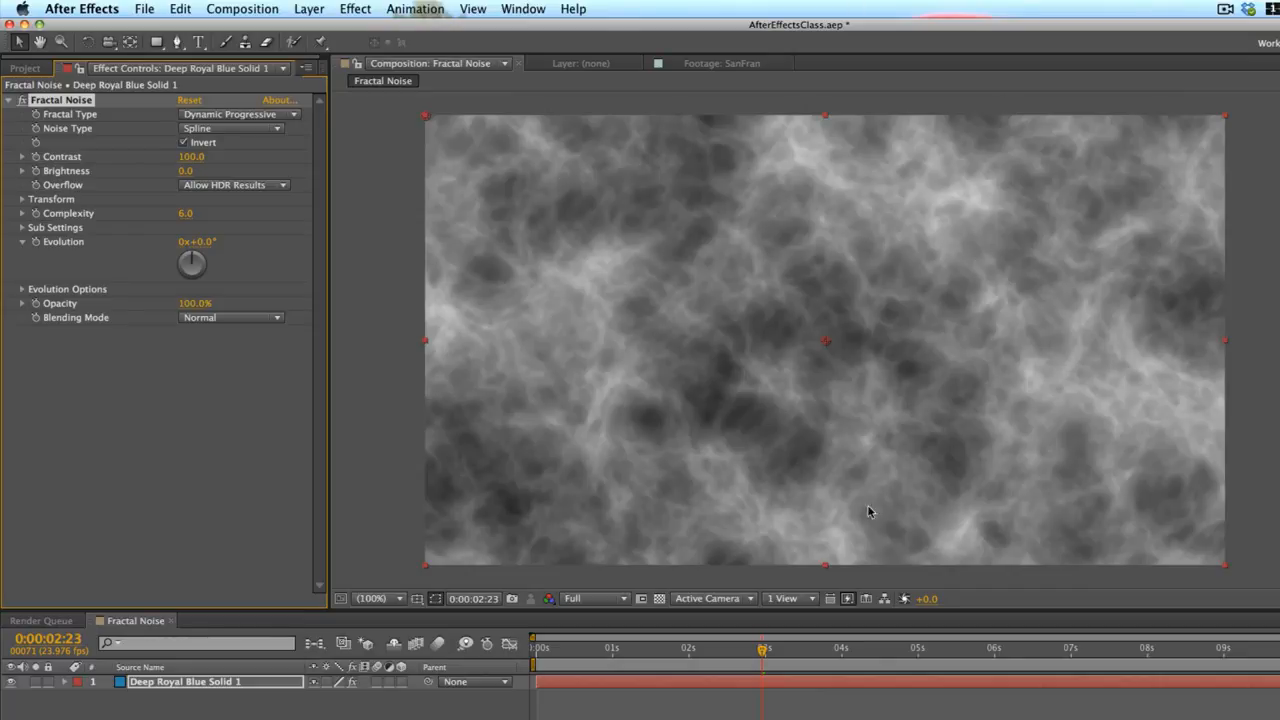
{"action": "left_click_drag", "start_coordinate": [677, 650], "coordinate": [724, 655]}
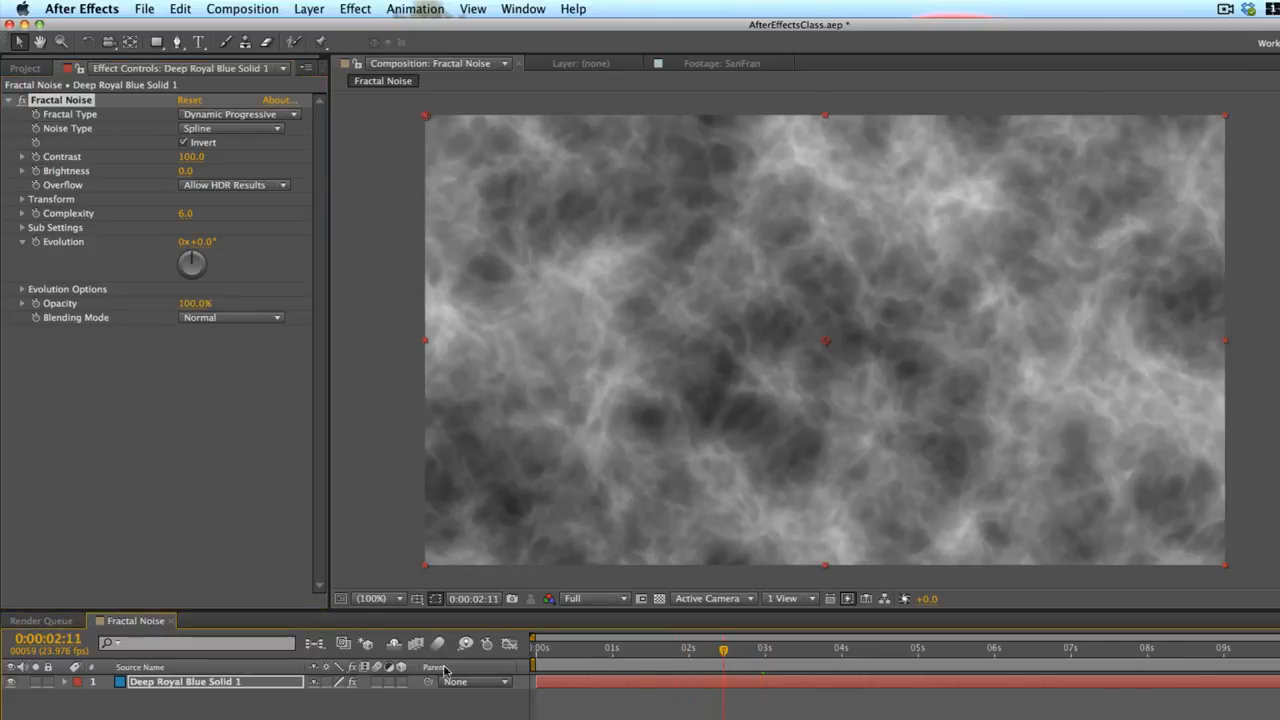
{"action": "left_click", "coordinate": [185, 142]}
Set the Fractal Noise effect's contrast to 79 and brightness to 25.
{"action": "left_click_drag", "start_coordinate": [189, 160], "coordinate": [108, 167]}
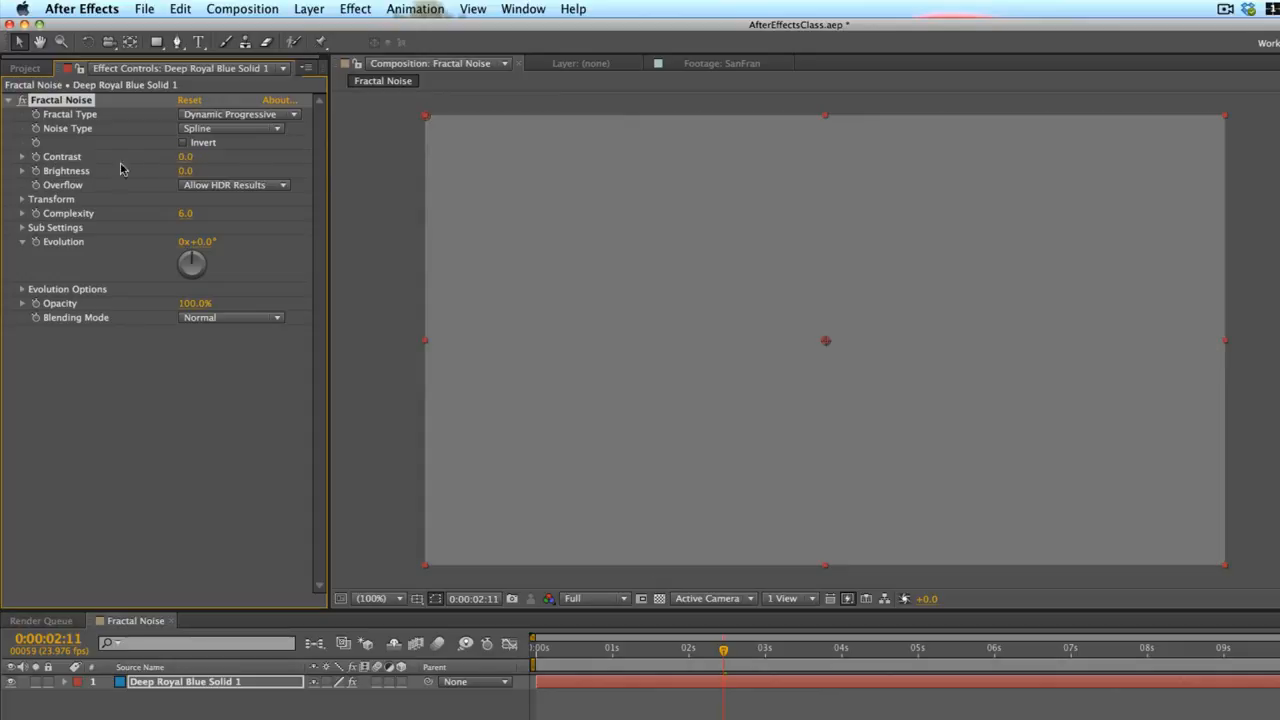
{"action": "key", "text": "super+z"}
{"action": "mouse_move", "coordinate": [189, 157]}
{"action": "left_mouse_down"}
{"action": "mouse_move", "coordinate": [178, 163]}
{"action": "mouse_move", "coordinate": [233, 179]}
{"action": "mouse_move", "coordinate": [181, 174]}
{"action": "left_mouse_up"}
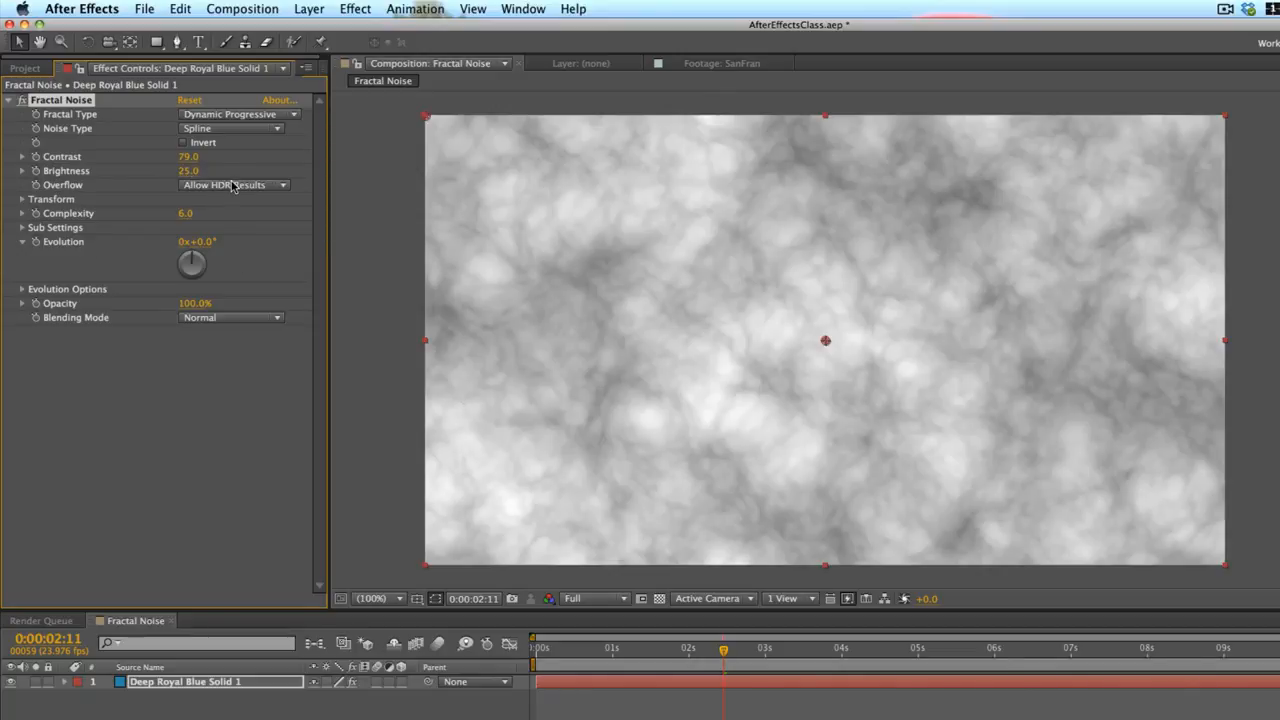
Try rotating the noise 64° in the Fractal Noise Transform settings, then undo the rotation and collapse the group.
{"action": "left_click", "coordinate": [22, 200]}
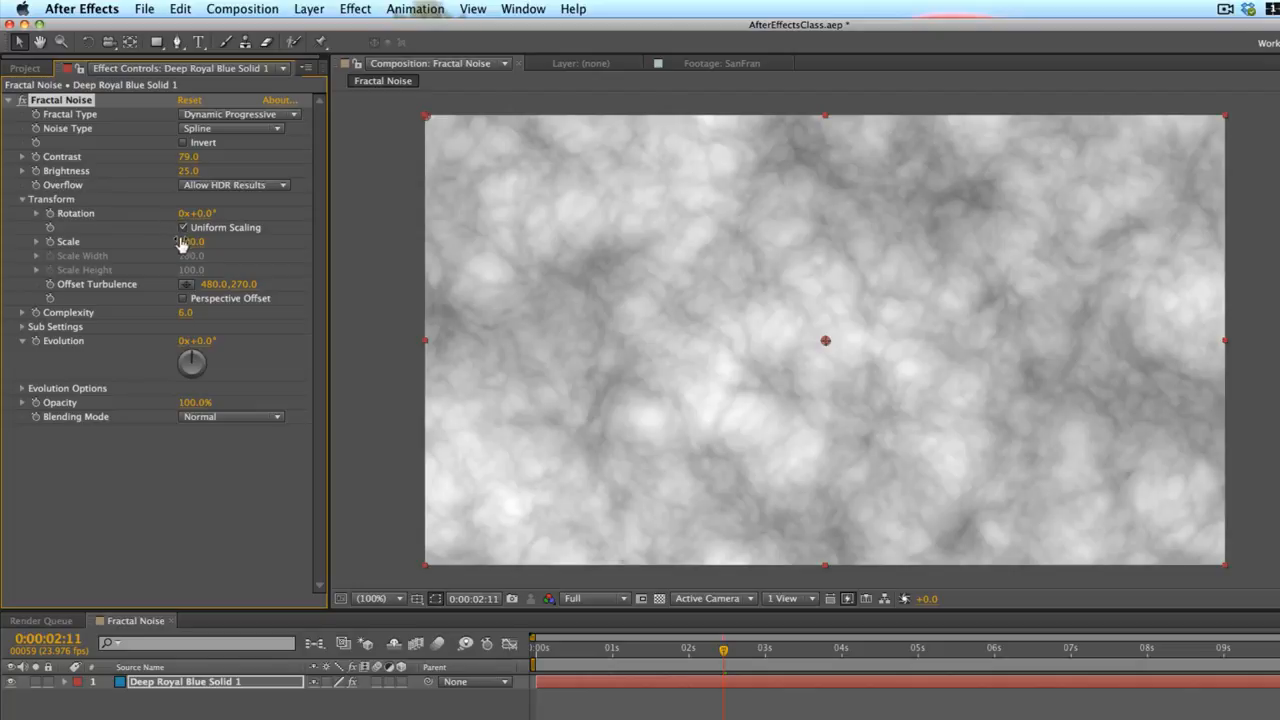
{"action": "left_click_drag", "start_coordinate": [207, 214], "coordinate": [259, 213]}
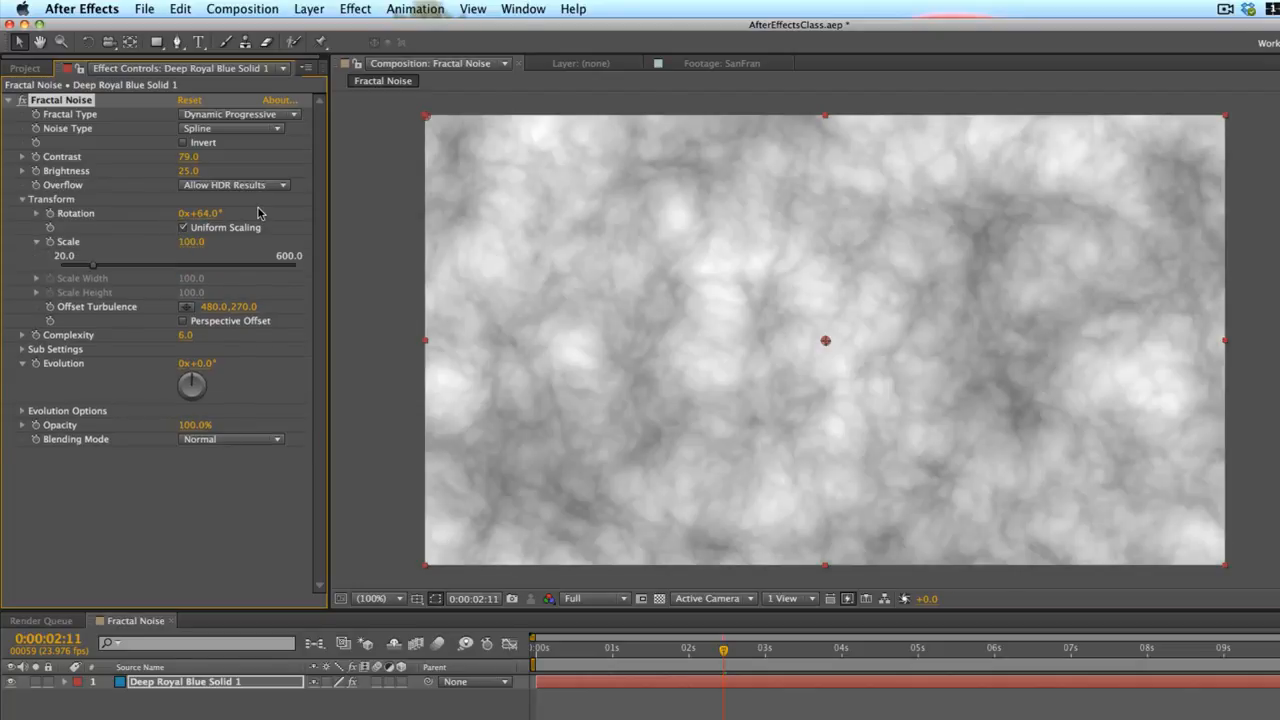
{"action": "key", "text": "super+z"}
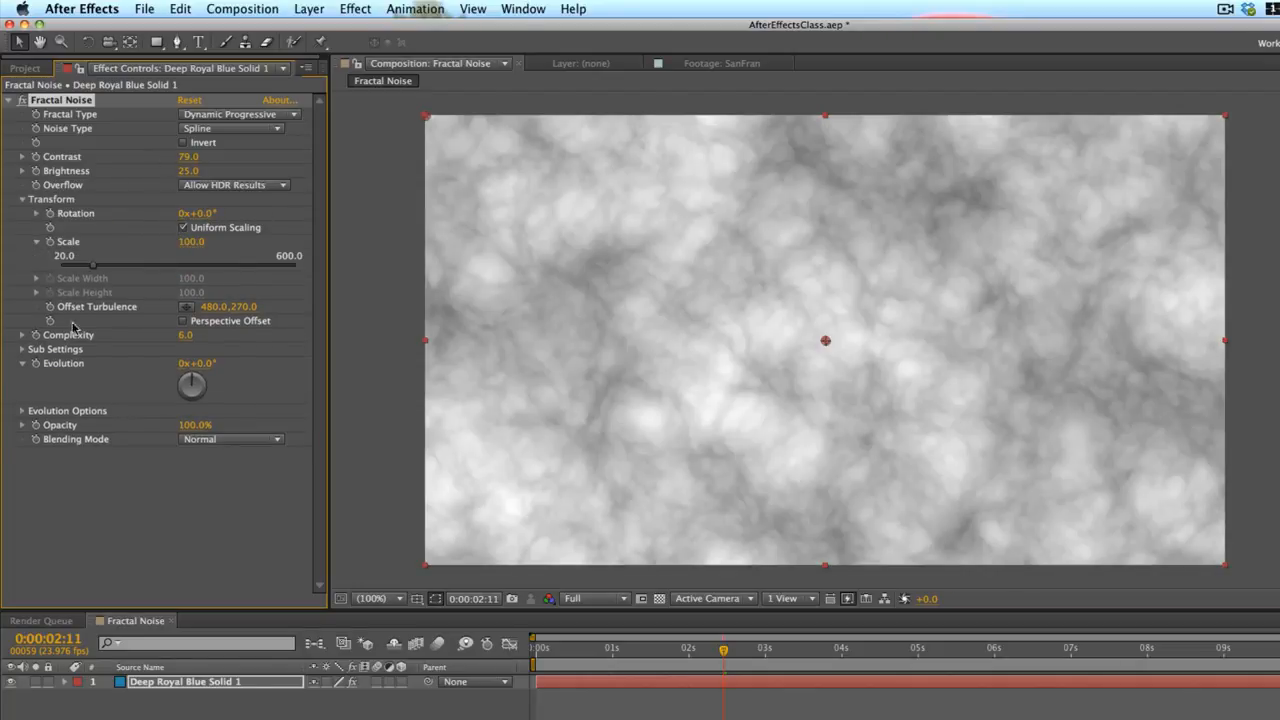
{"action": "left_click", "coordinate": [37, 244]}
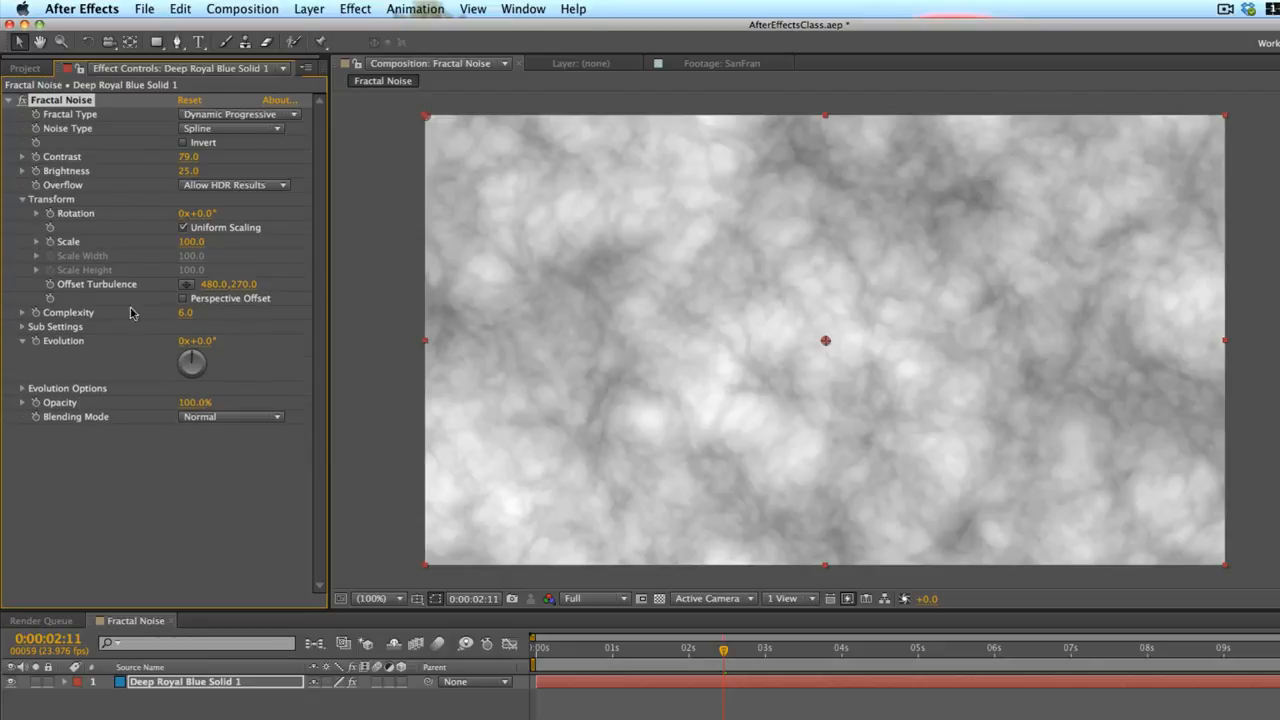
{"action": "left_click", "coordinate": [21, 200]}
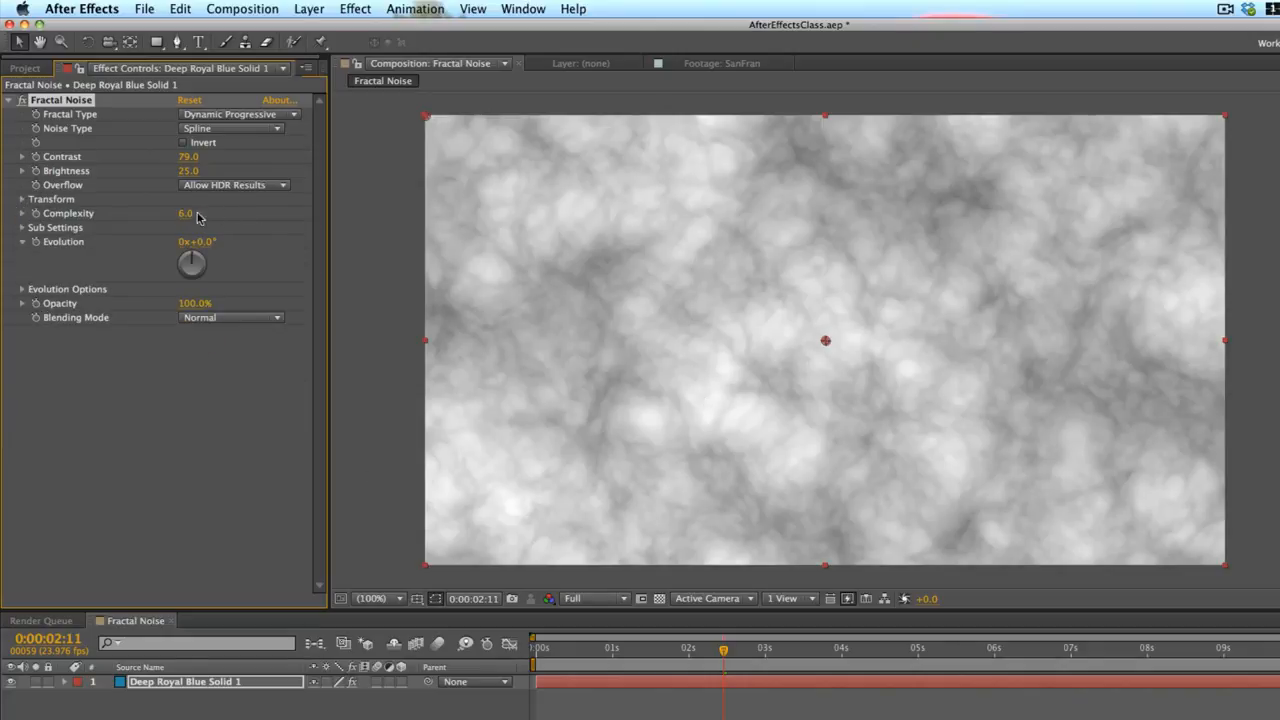
Set the Fractal Noise complexity to 11.3.
{"action": "left_click_drag", "start_coordinate": [188, 214], "coordinate": [263, 214]}
{"action": "left_click_drag", "start_coordinate": [183, 220], "coordinate": [557, 225]}
Animate the Fractal Noise evolution with a keyframe at 0:00:00:00 and one full revolution (1x+0.0°) at 0:00:09:23.
{"action": "left_click_drag", "start_coordinate": [618, 658], "coordinate": [490, 643]}
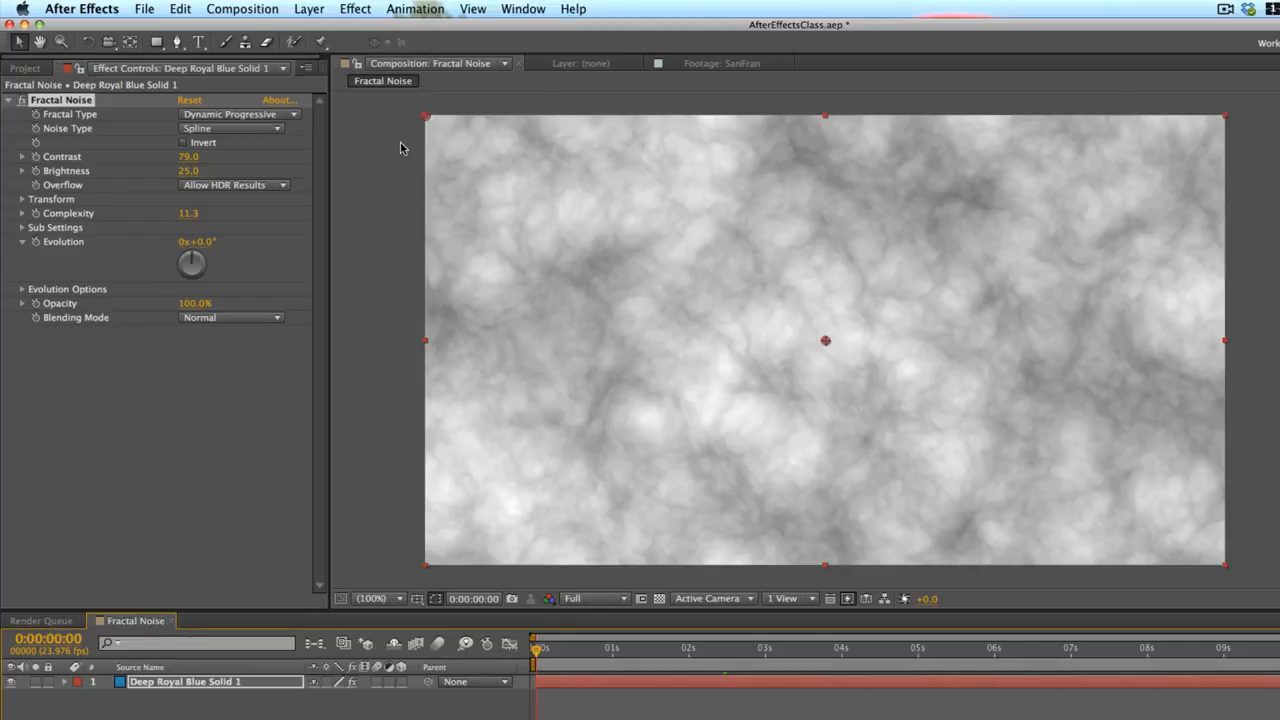
{"action": "left_click", "coordinate": [36, 242]}
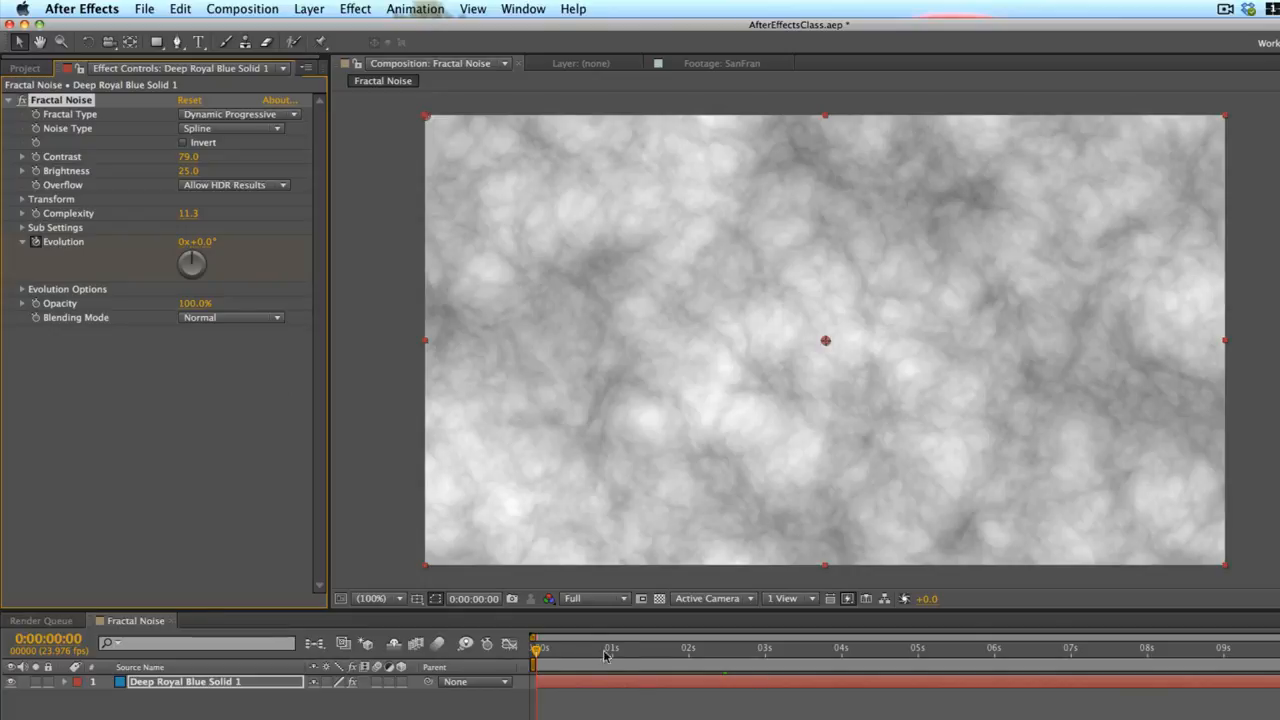
{"action": "key", "text": "End"}
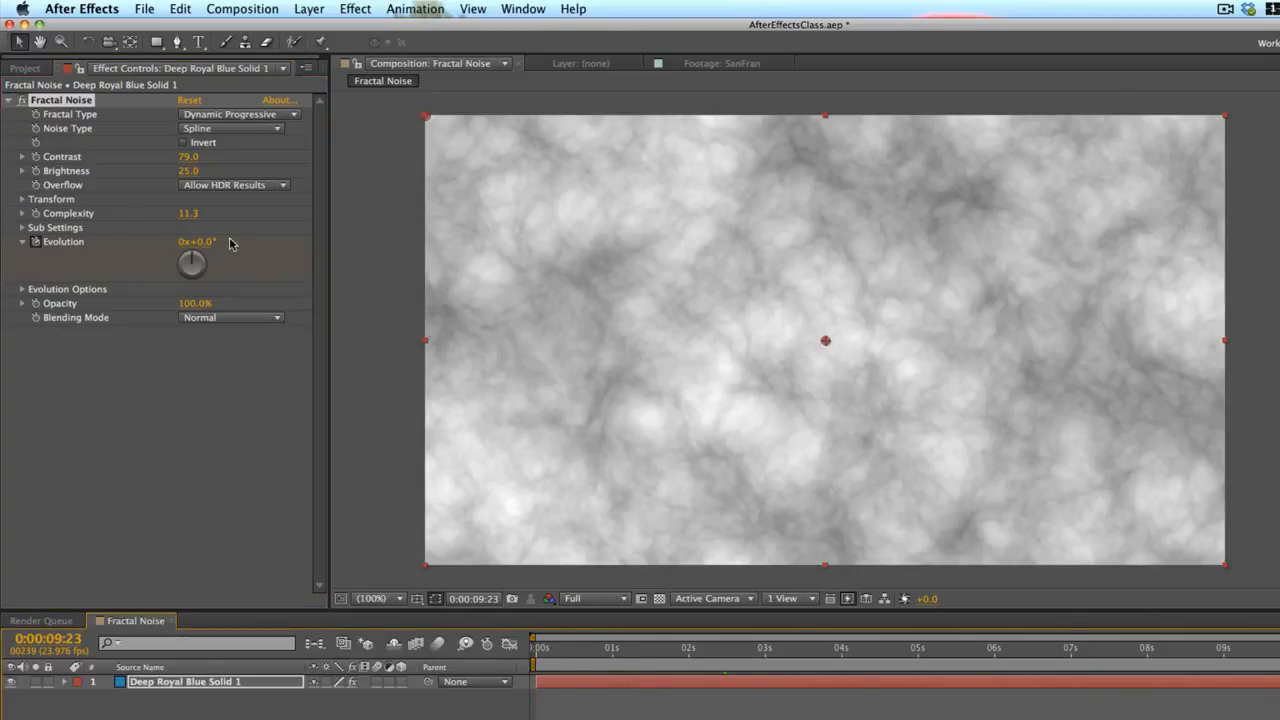
{"action": "left_click", "coordinate": [184, 242]}
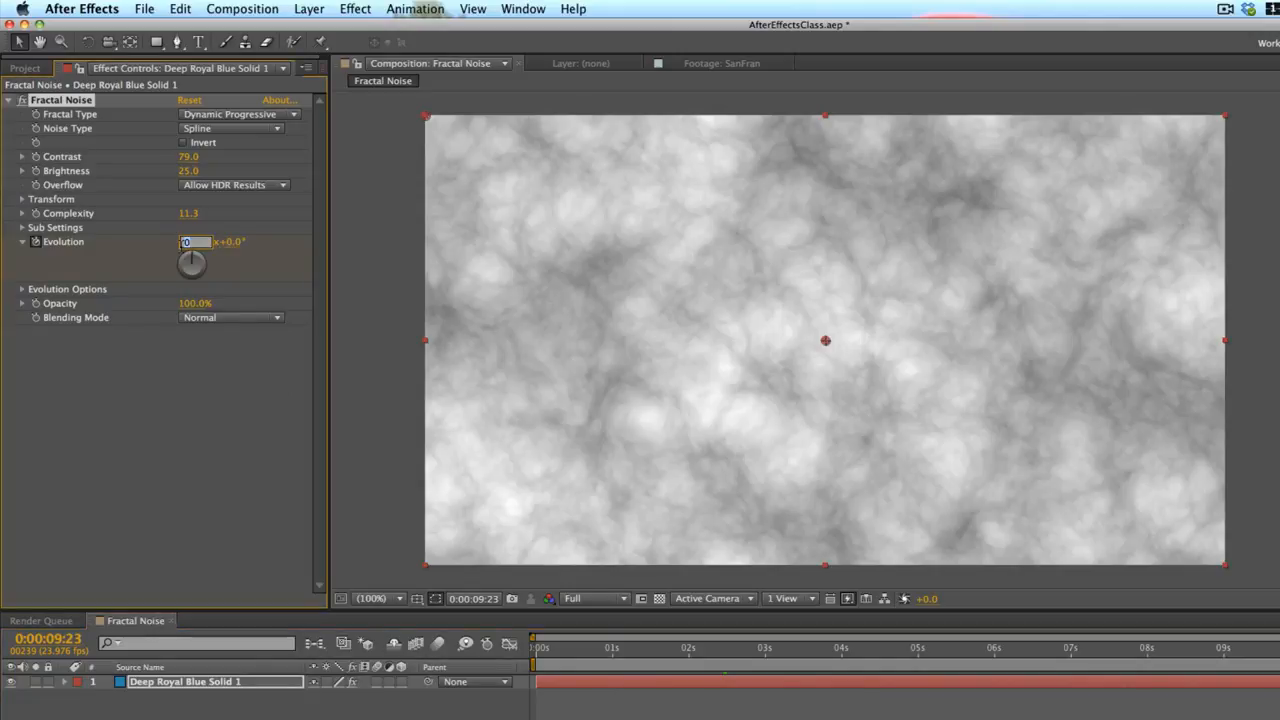
{"action": "type", "text": "1"}
{"action": "key", "text": "Return"}
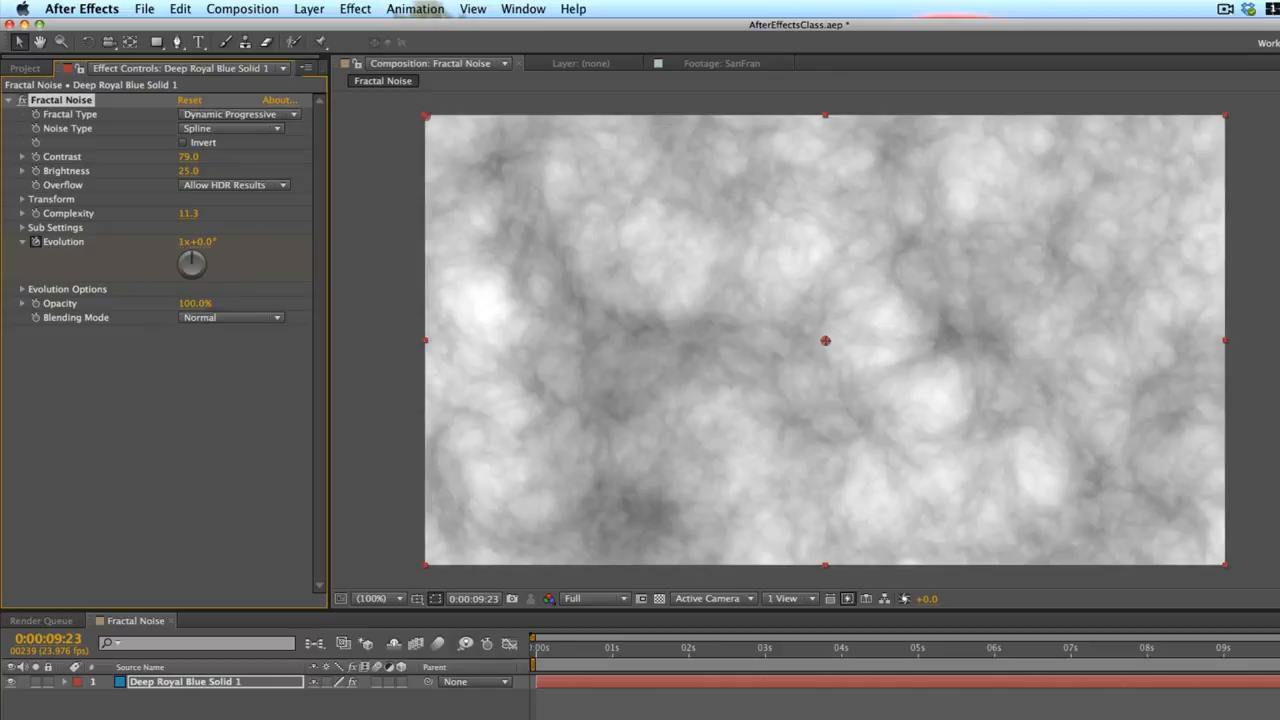
Preview the evolving noise animation and stop with the current time at 0:00:03:06.
{"action": "key", "text": "KP_0"}
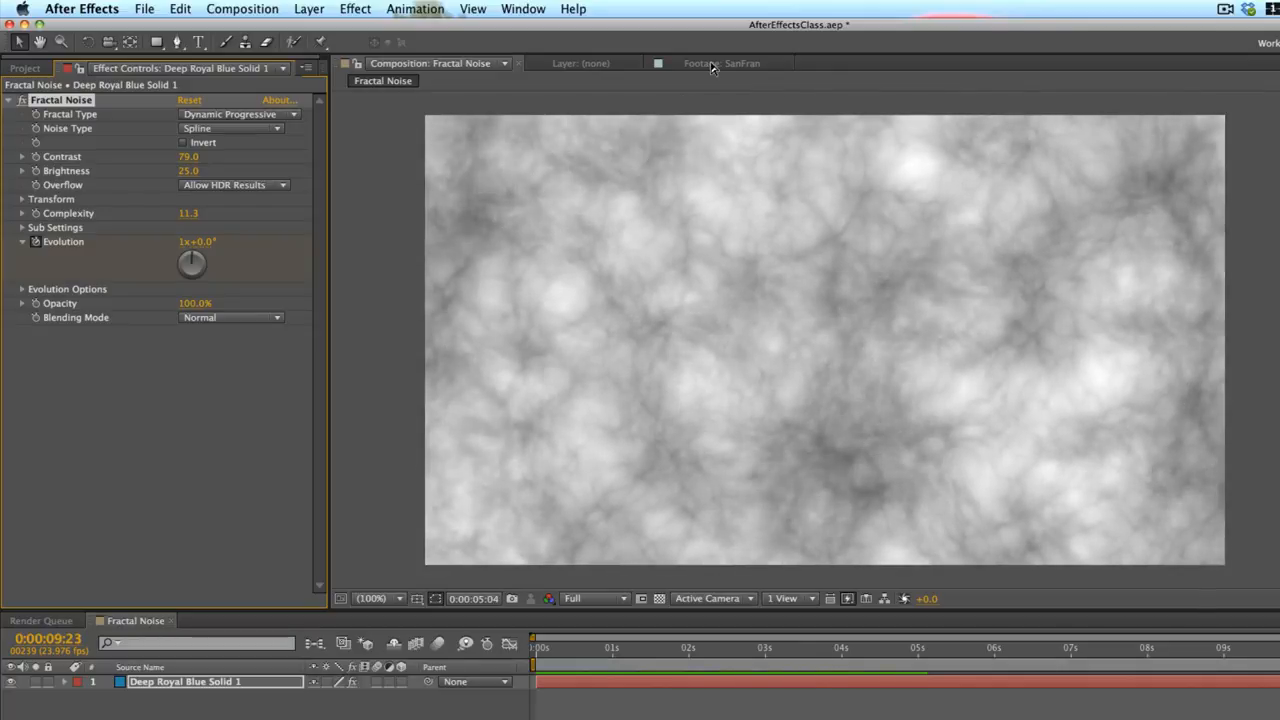
{"action": "key", "text": "space"}
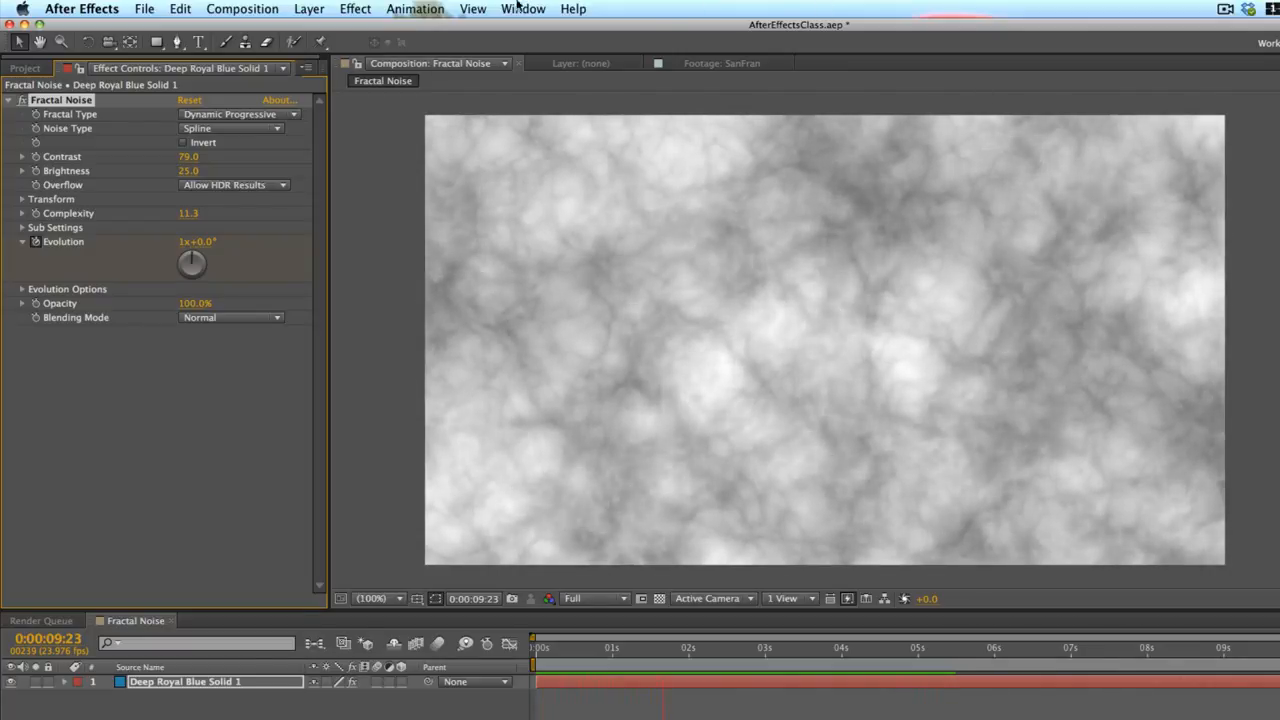
{"action": "key", "text": "space"}
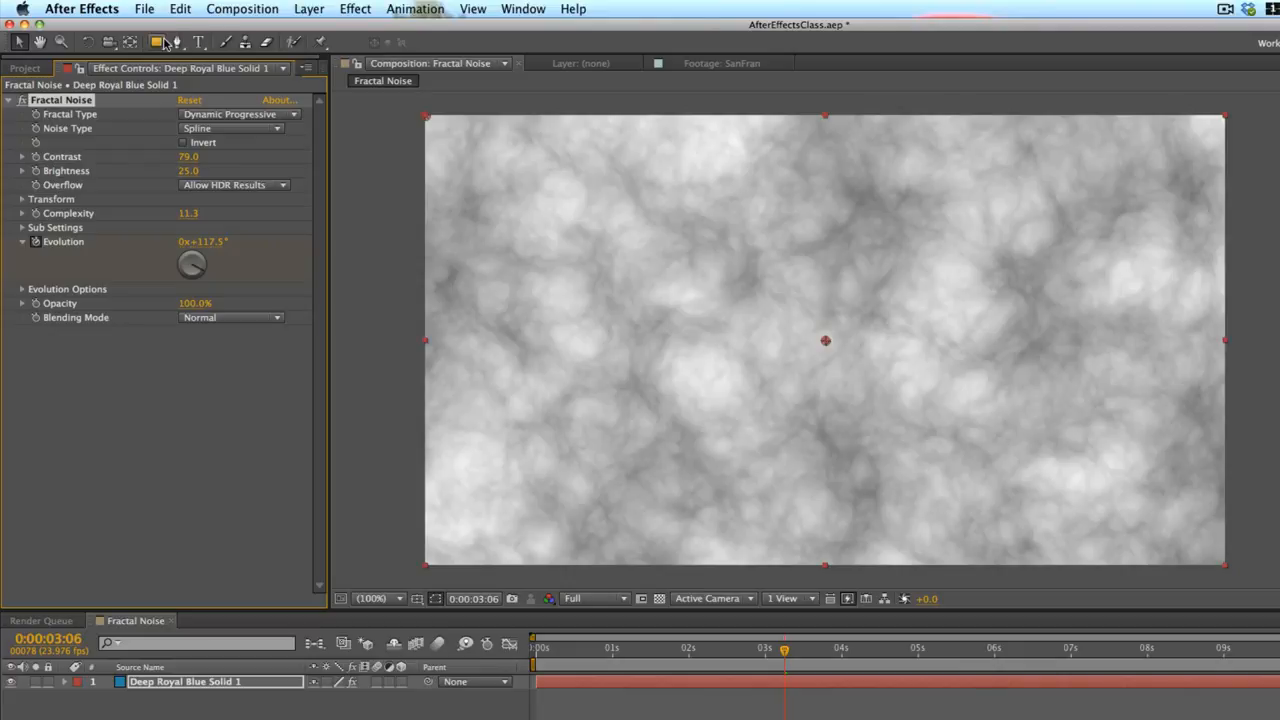
Draw five overlapping elliptical masks of different sizes on the noise solid with the Ellipse tool, forming a cloud outline.
{"action": "left_click", "coordinate": [160, 43]}
{"action": "left_click_drag", "start_coordinate": [168, 46], "coordinate": [216, 79]}
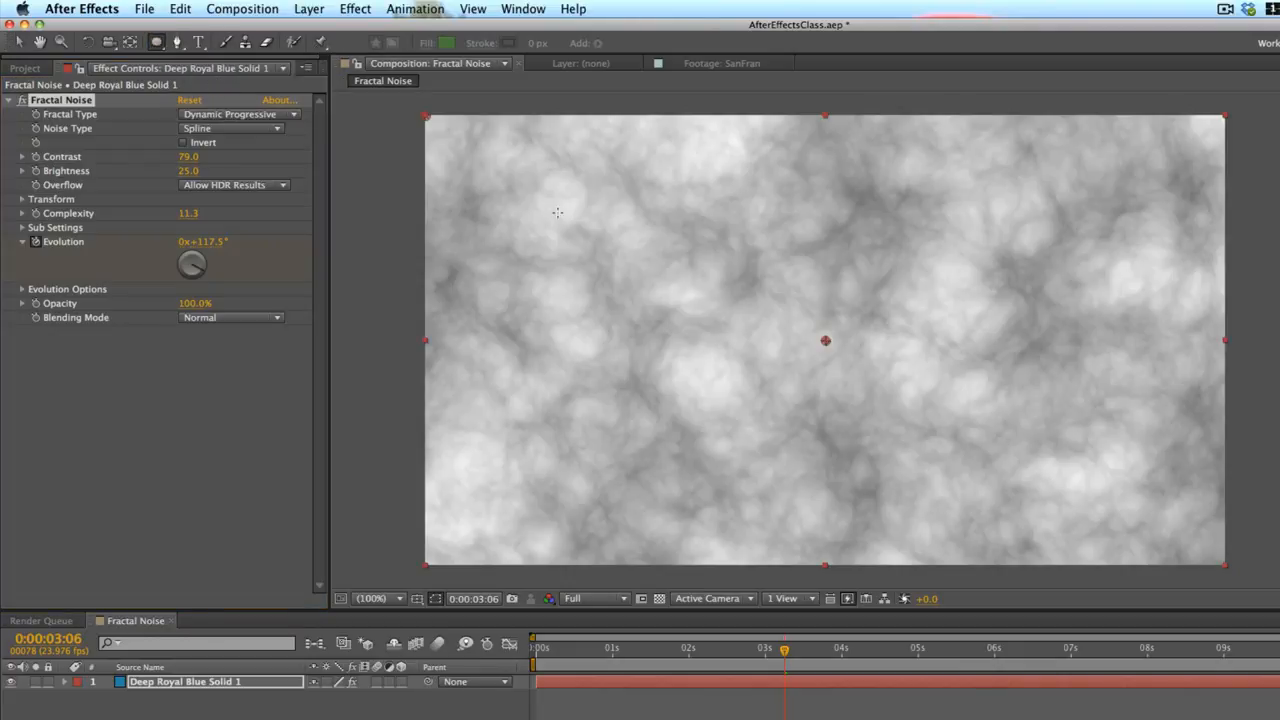
{"action": "left_click_drag", "start_coordinate": [528, 225], "coordinate": [789, 480]}
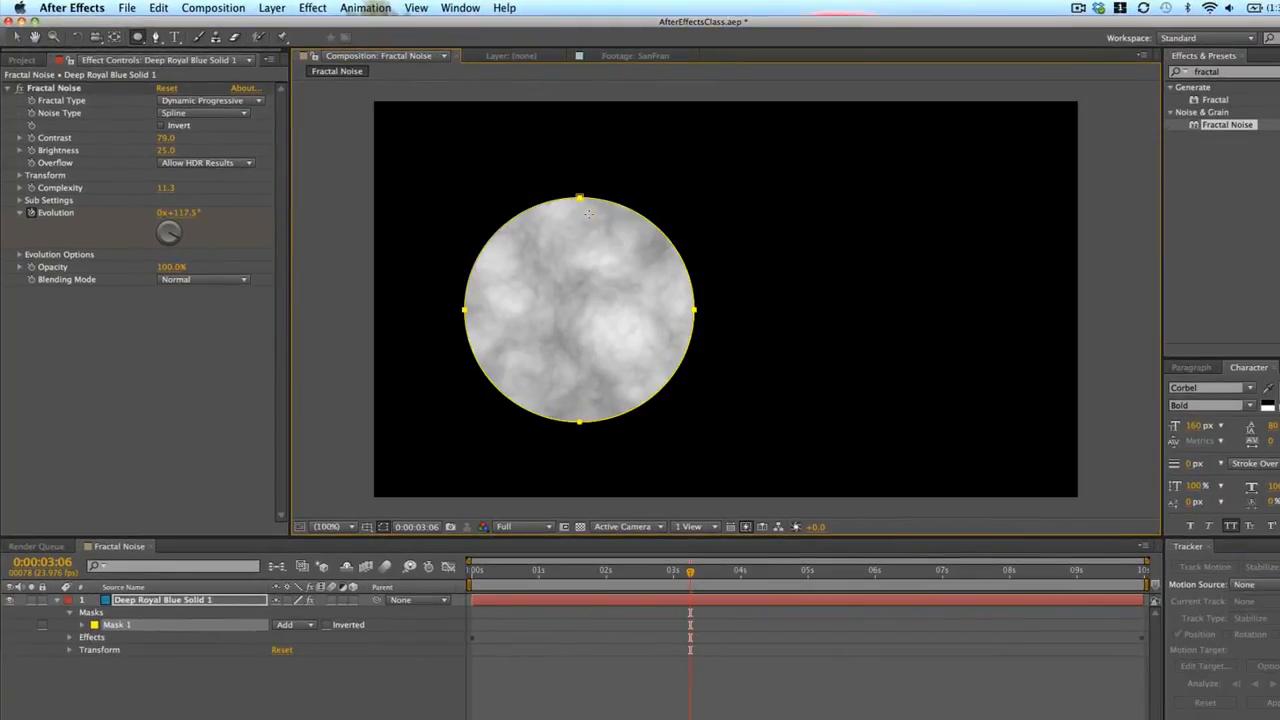
{"action": "left_click_drag", "start_coordinate": [589, 213], "coordinate": [889, 437]}
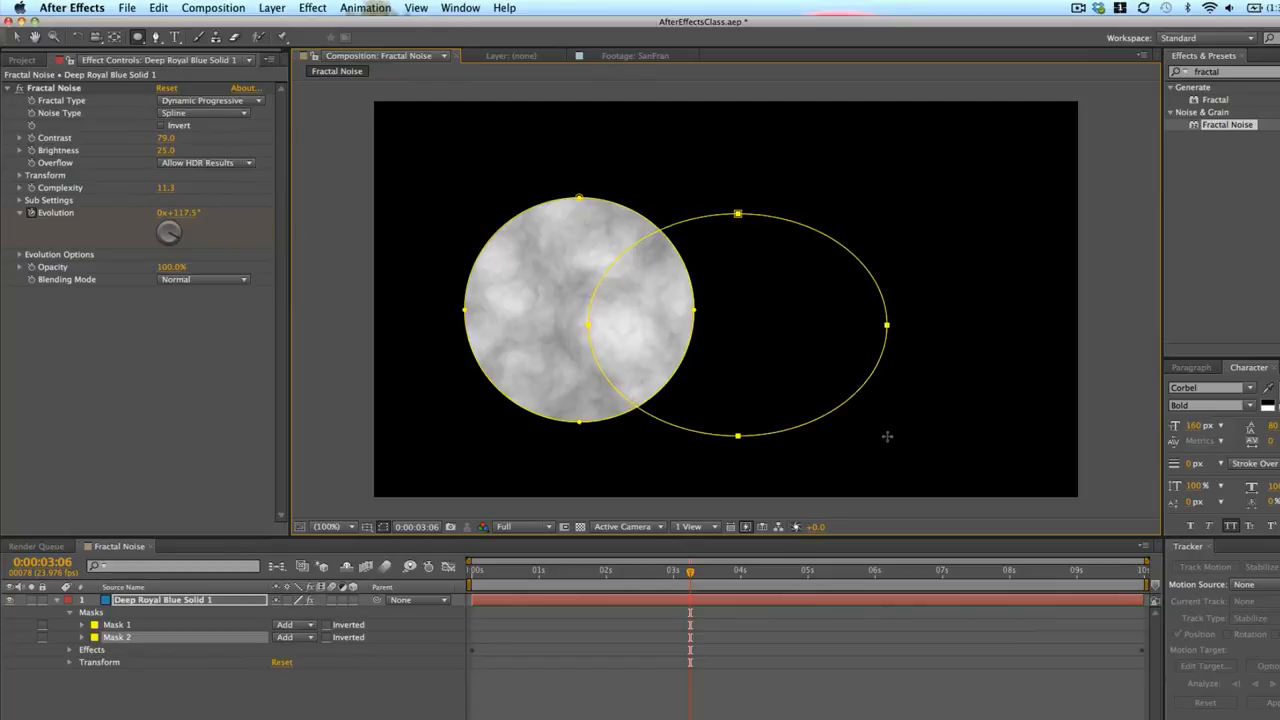
{"action": "left_click_drag", "start_coordinate": [712, 163], "coordinate": [978, 347]}
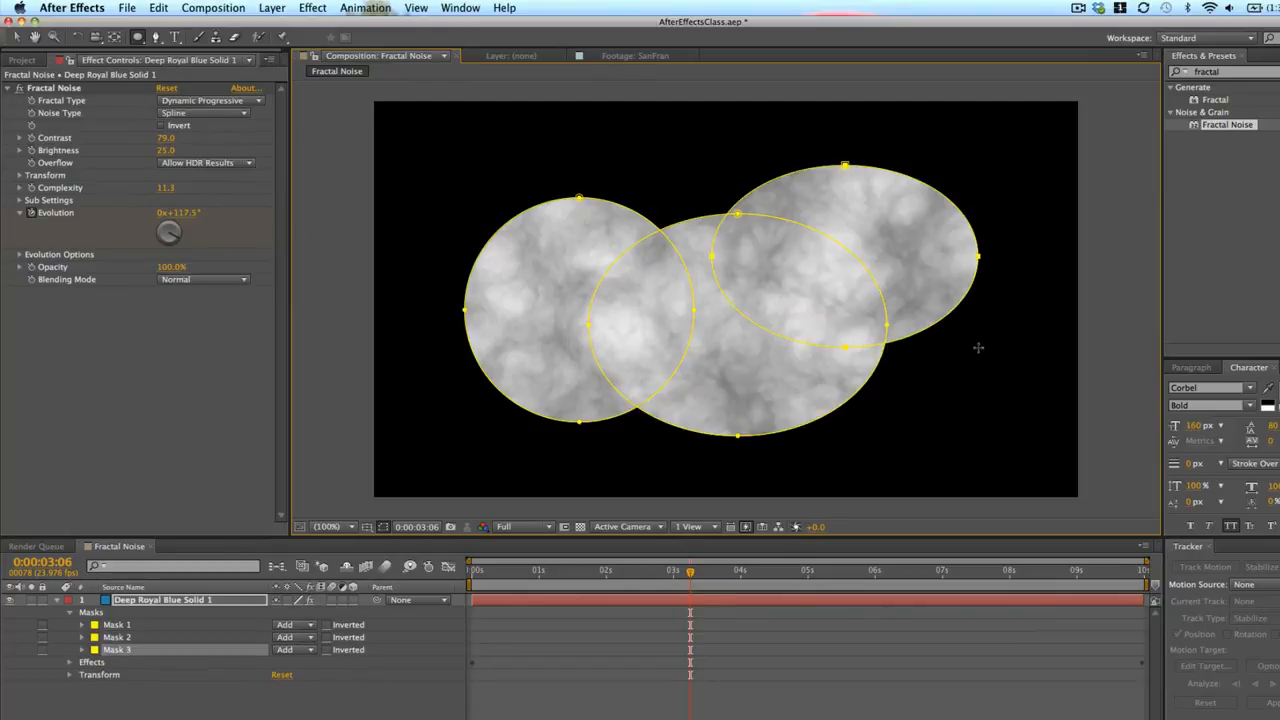
{"action": "left_click_drag", "start_coordinate": [590, 171], "coordinate": [735, 288]}
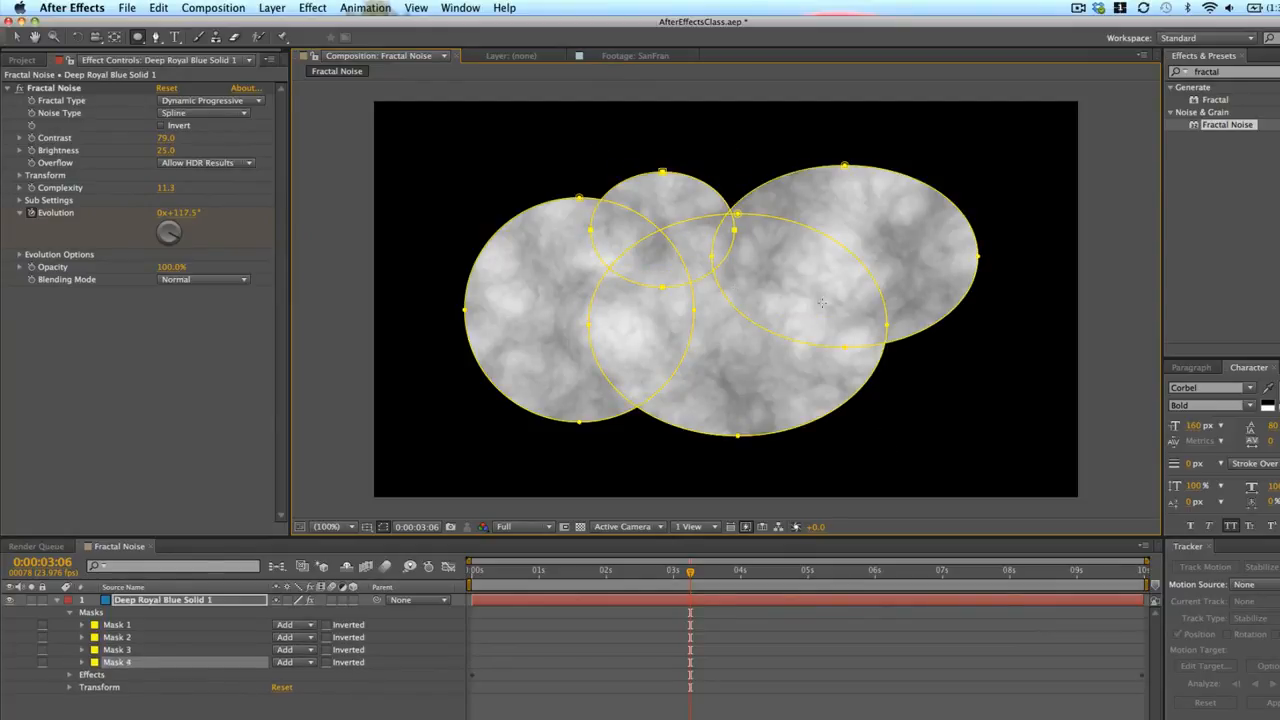
{"action": "left_click_drag", "start_coordinate": [829, 304], "coordinate": [958, 410]}
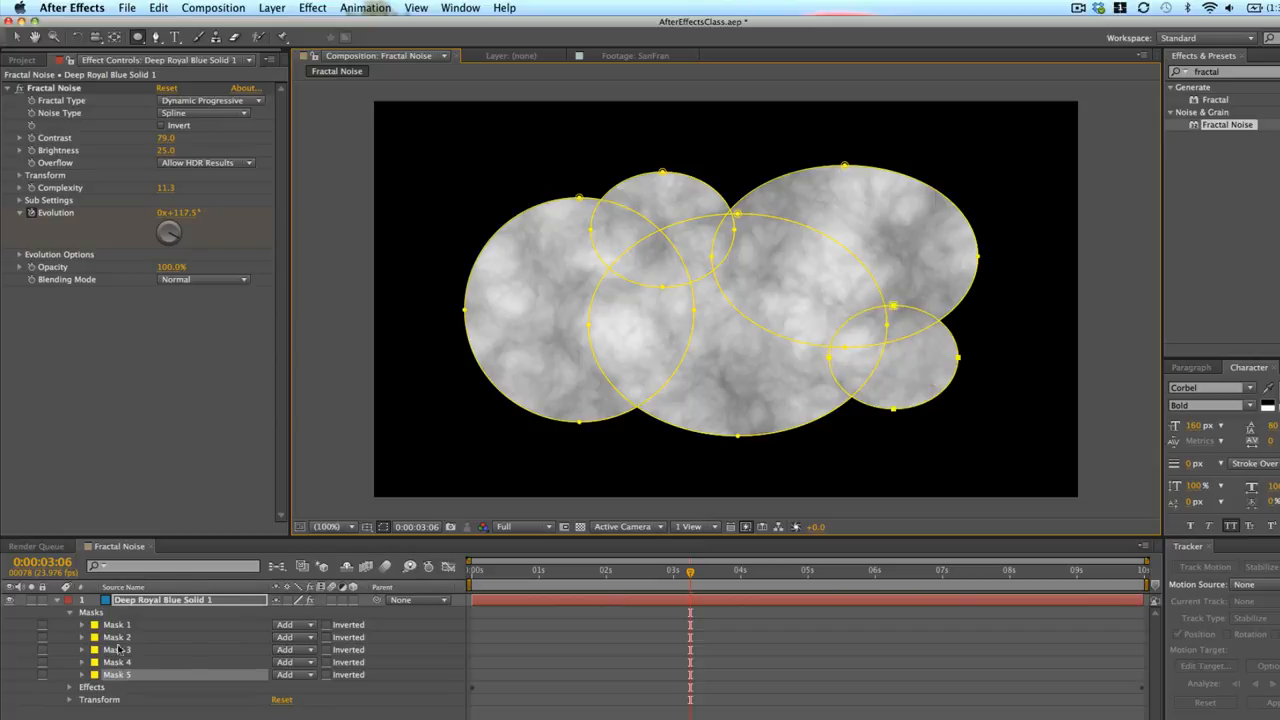
Feather all five cloud masks by 109 pixels and return to the Selection tool.
{"action": "key", "text": "f"}
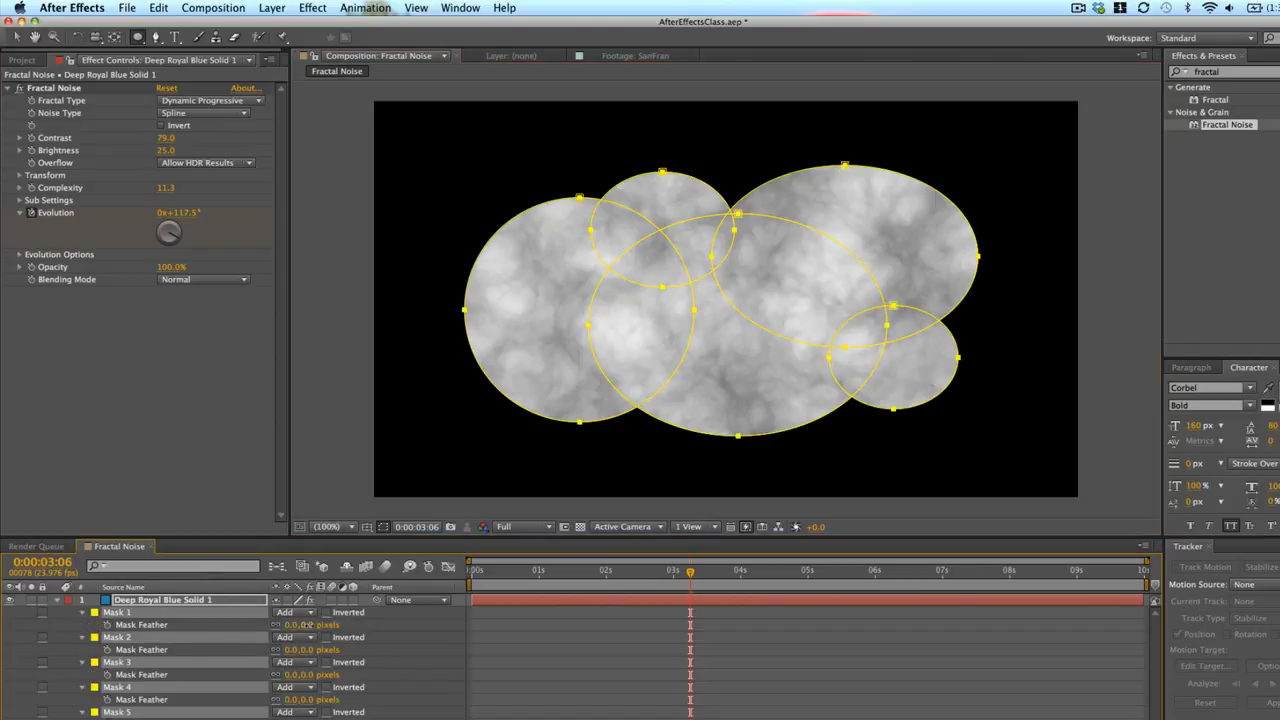
{"action": "left_click_drag", "start_coordinate": [310, 625], "coordinate": [356, 633]}
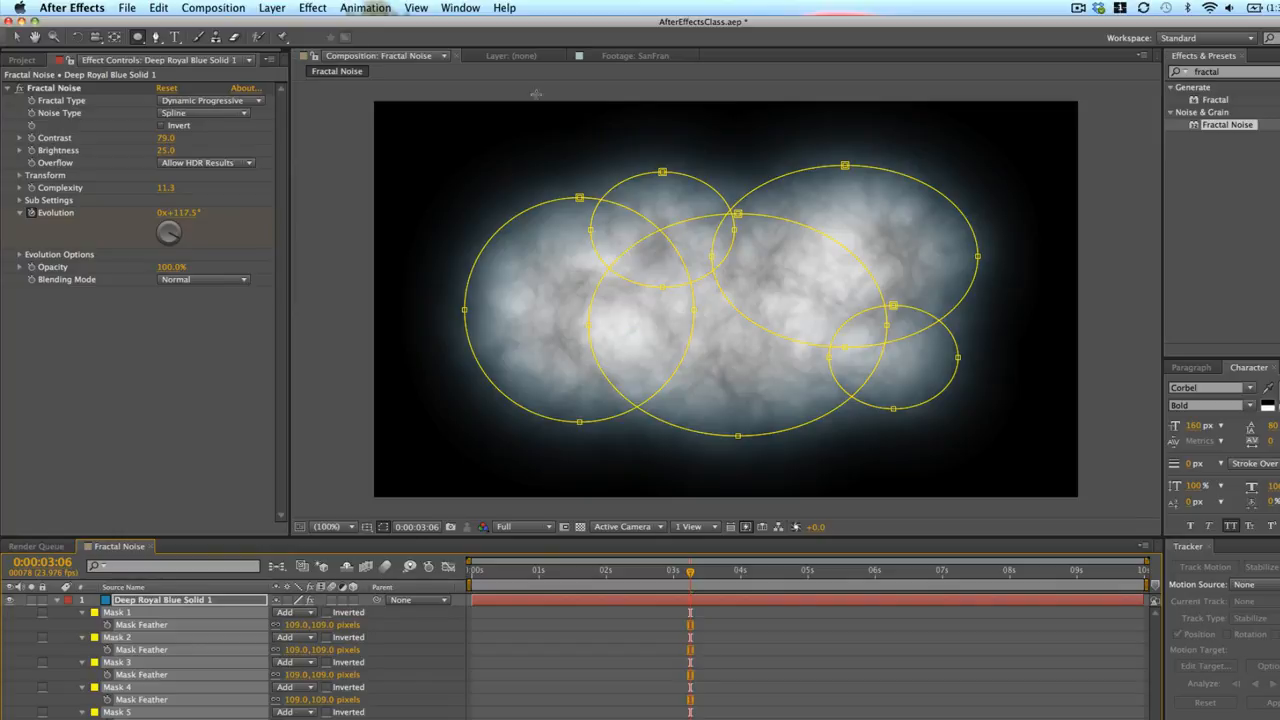
{"action": "key", "text": "v"}
Change the masked noise solid's color to white and collapse its layer properties, leaving the layer deselected.
{"action": "left_click", "coordinate": [502, 599]}
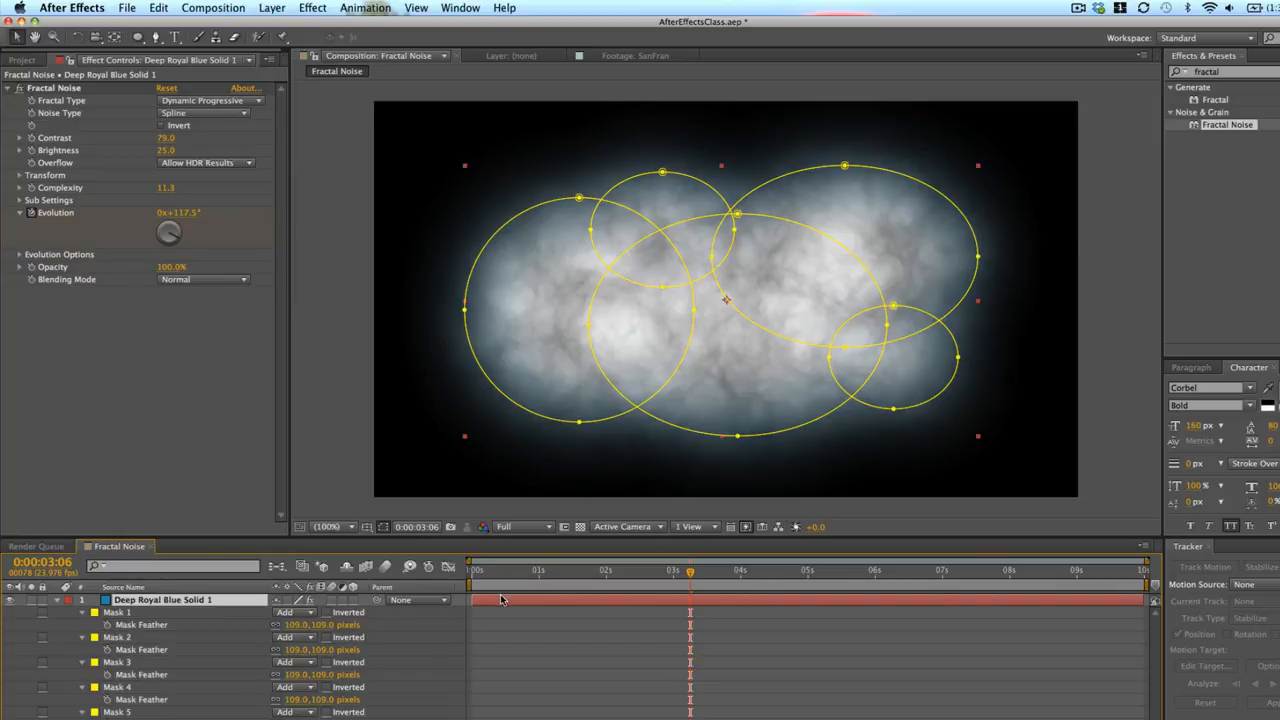
{"action": "left_click", "coordinate": [268, 7]}
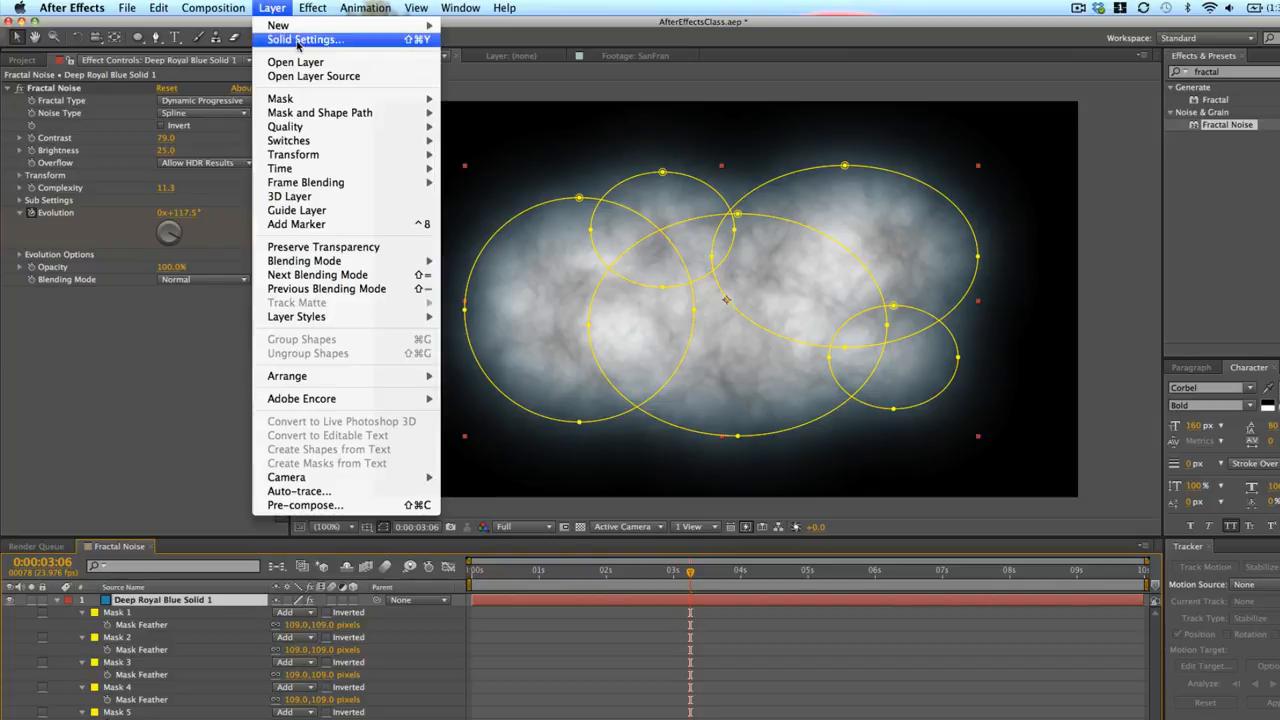
{"action": "left_click", "coordinate": [297, 41]}
{"action": "left_click", "coordinate": [444, 379]}
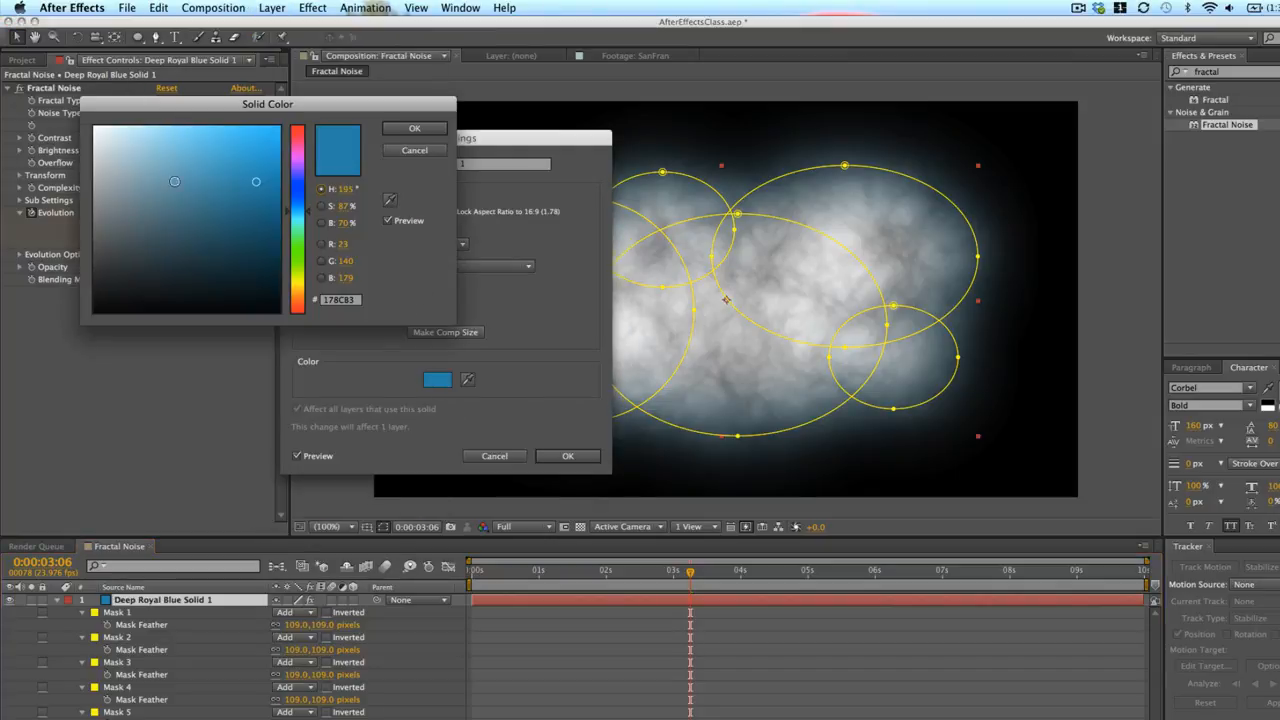
{"action": "left_click_drag", "start_coordinate": [175, 181], "coordinate": [93, 125]}
{"action": "left_click", "coordinate": [414, 128]}
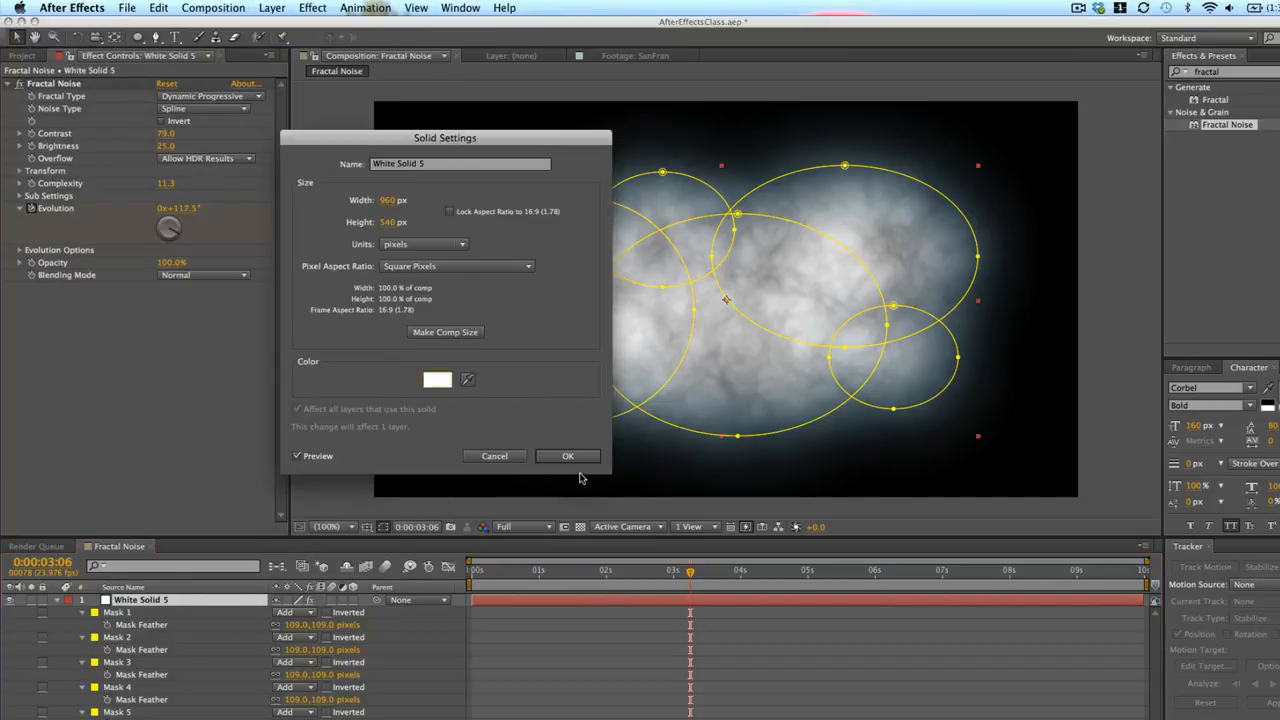
{"action": "left_click", "coordinate": [588, 458]}
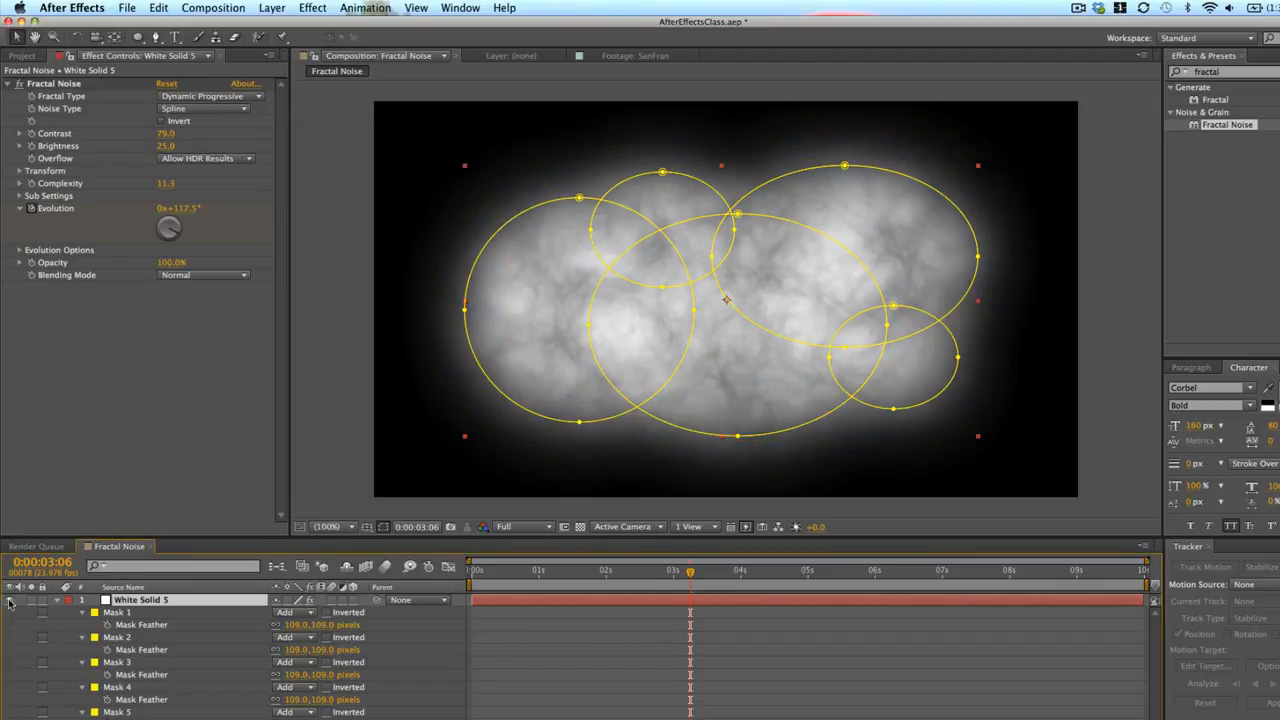
{"action": "left_click", "coordinate": [56, 600]}
{"action": "key", "text": "super+shift+a"}
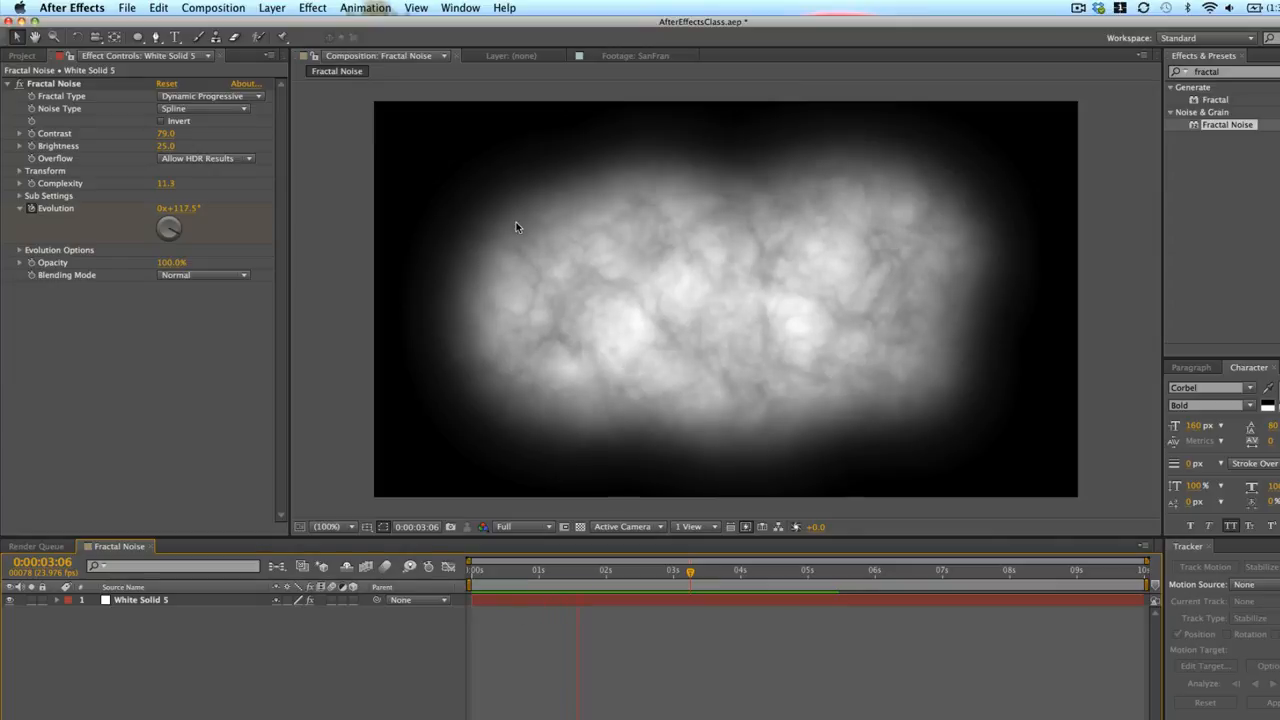
Add a light blue 960 × 540 px solid and place it beneath the cloud layer as a sky background.
{"action": "left_click", "coordinate": [244, 7]}
{"action": "mouse_move", "coordinate": [290, 21]}
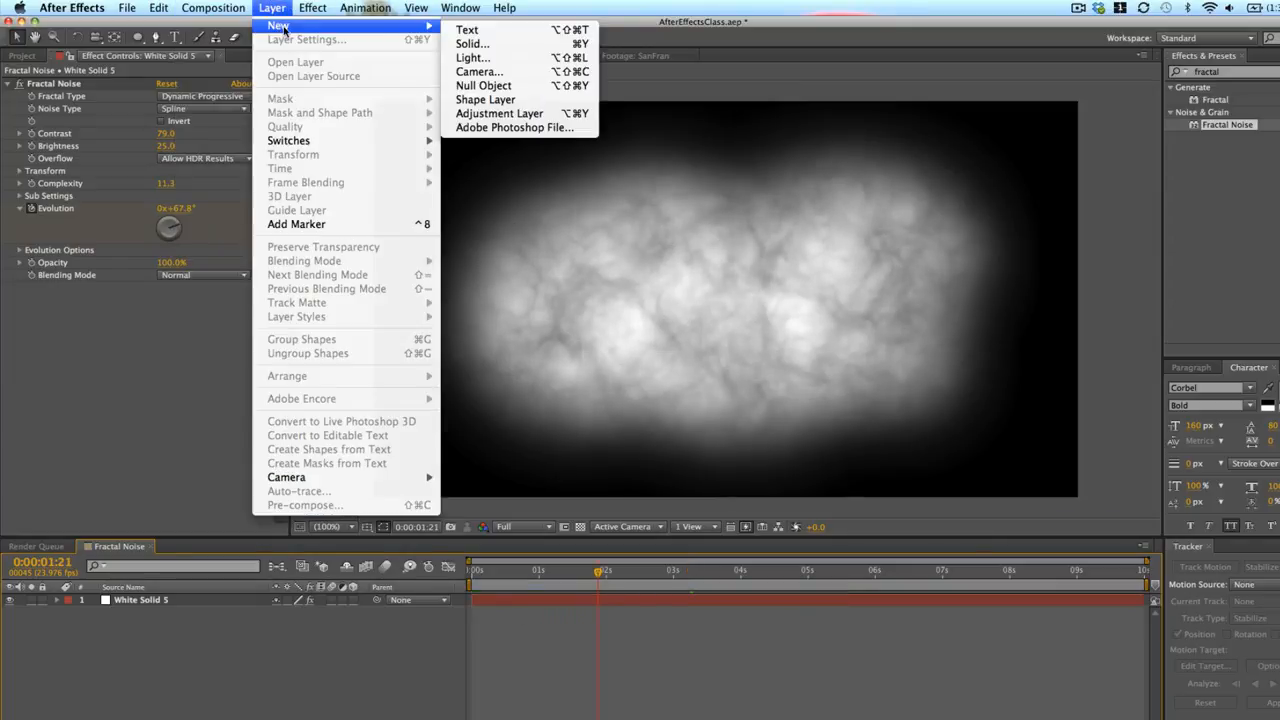
{"action": "left_click", "coordinate": [475, 45]}
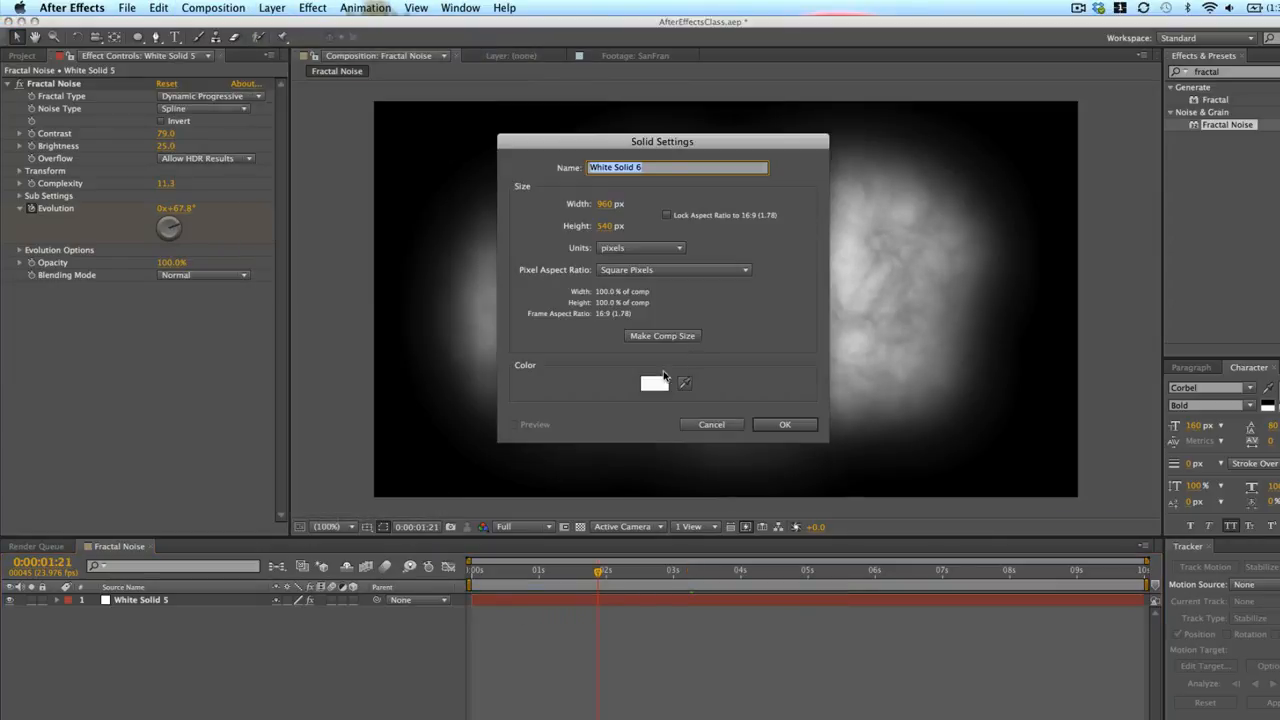
{"action": "left_click", "coordinate": [655, 383]}
{"action": "left_click_drag", "start_coordinate": [296, 218], "coordinate": [302, 205]}
{"action": "left_click_drag", "start_coordinate": [198, 149], "coordinate": [152, 116]}
{"action": "left_click", "coordinate": [400, 127]}
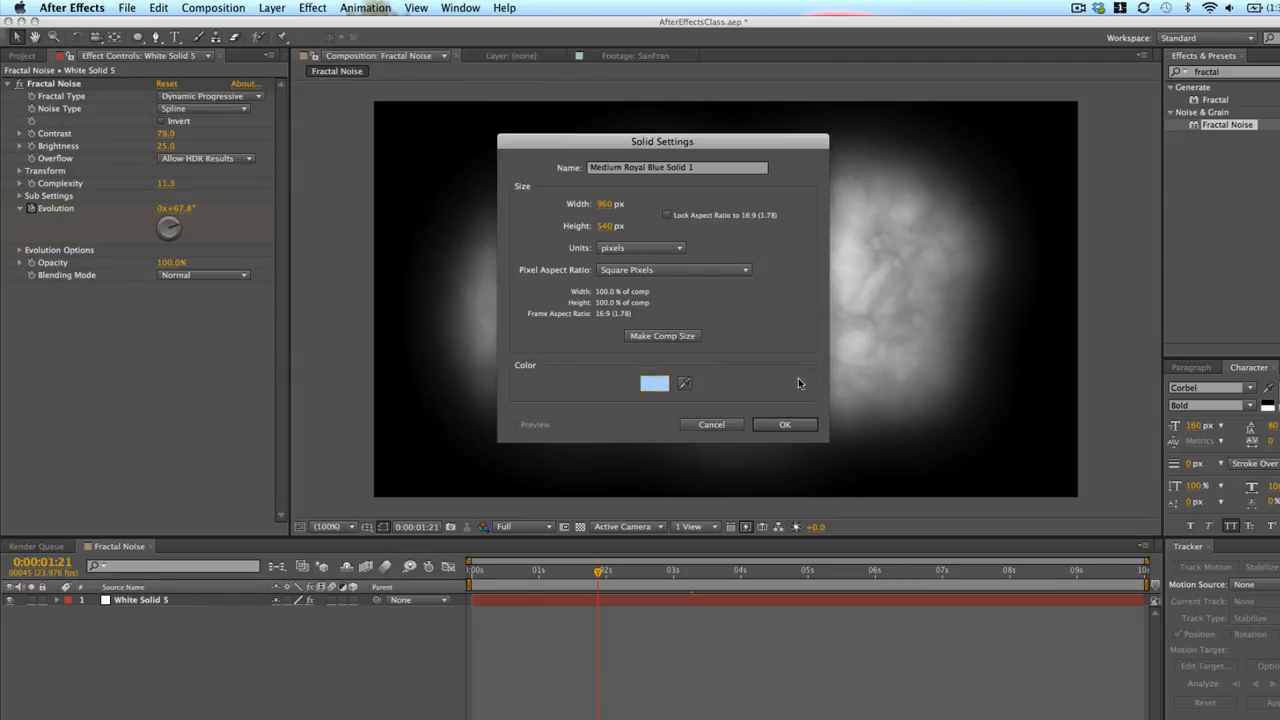
{"action": "left_click", "coordinate": [785, 425]}
{"action": "left_click_drag", "start_coordinate": [177, 592], "coordinate": [164, 632]}
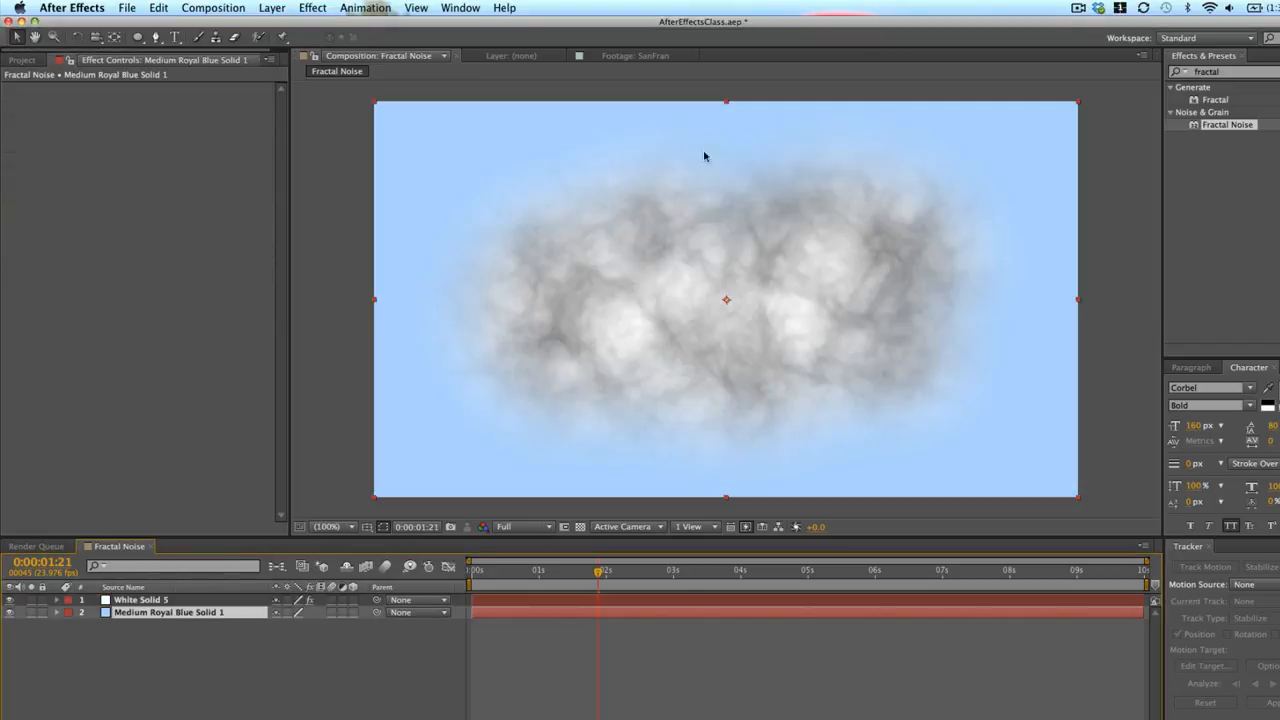
{"action": "left_click", "coordinate": [544, 603]}
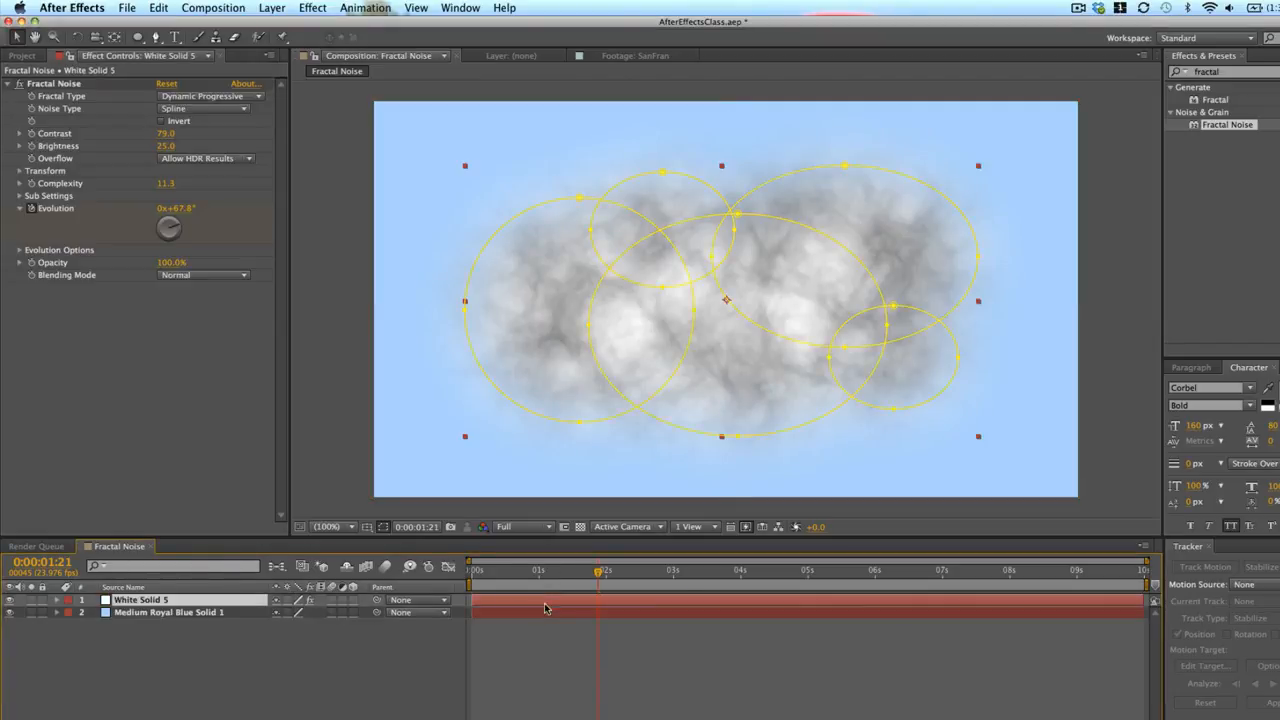
{"action": "left_click", "coordinate": [625, 692]}
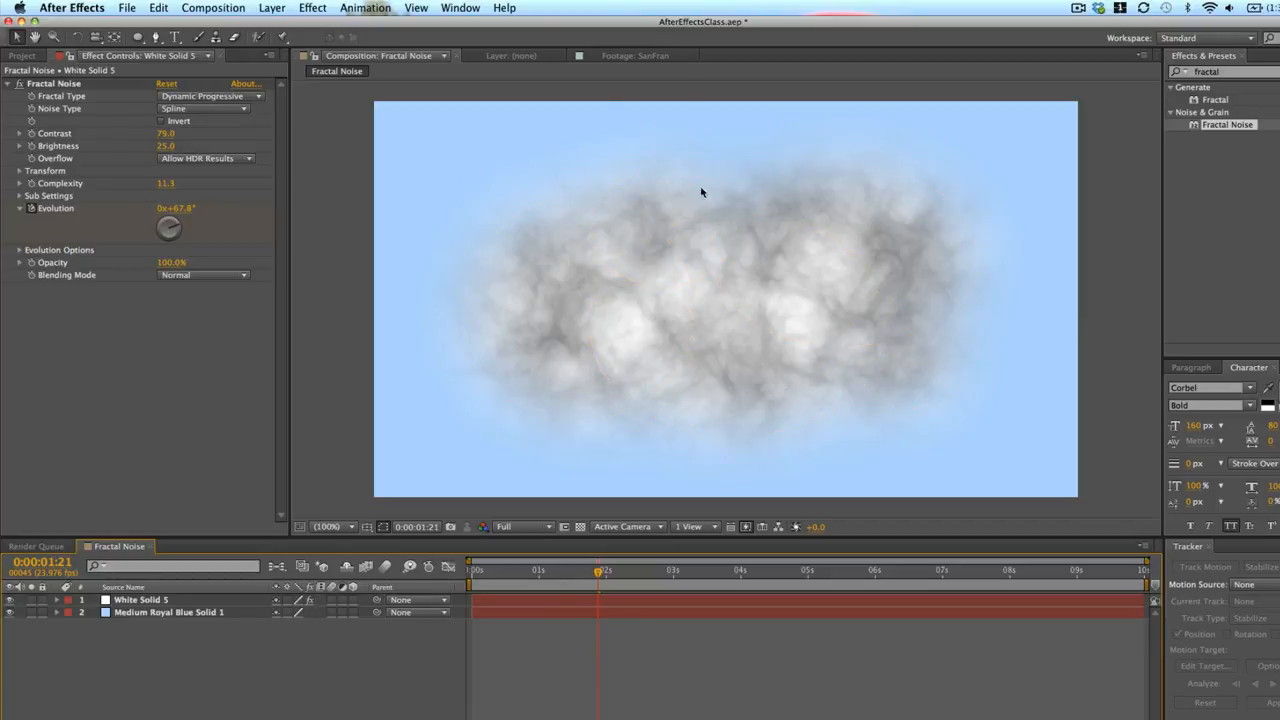
Show the layers' blending modes, try Multiply, Lighten and Screen on the cloud layer, and nudge the cloud slightly.
{"action": "left_click", "coordinate": [193, 600]}
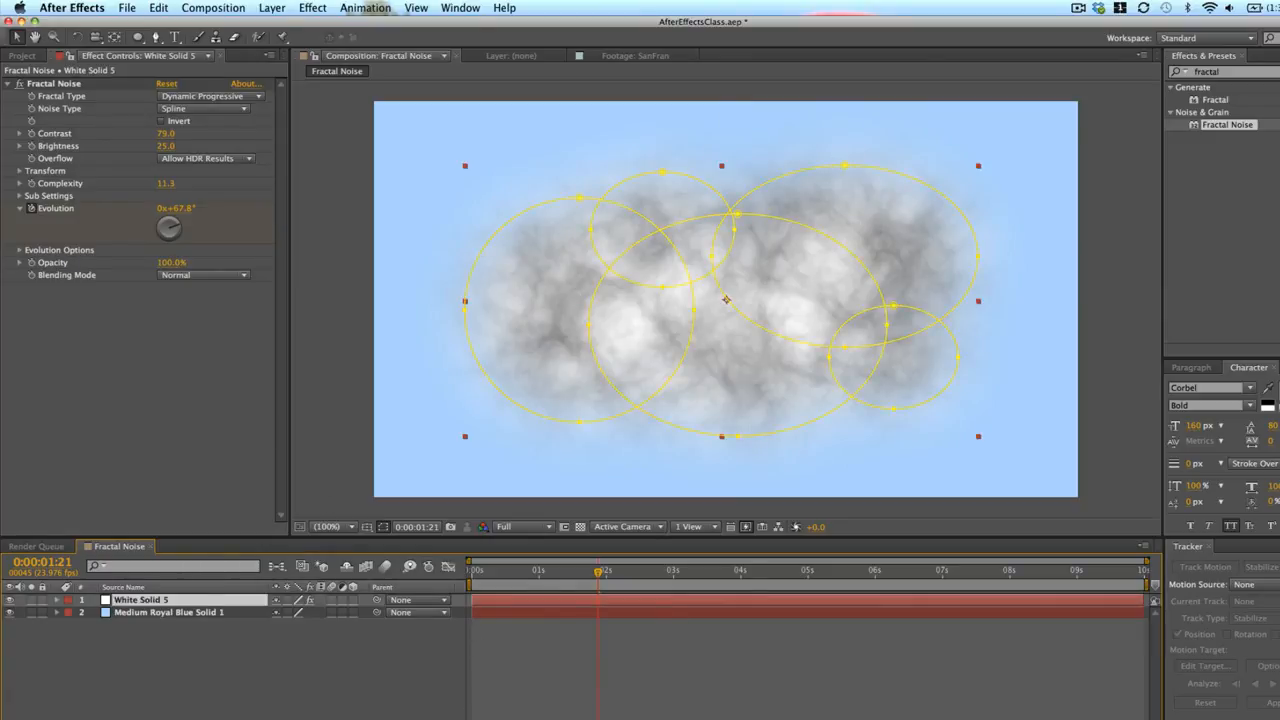
{"action": "key", "text": "F4"}
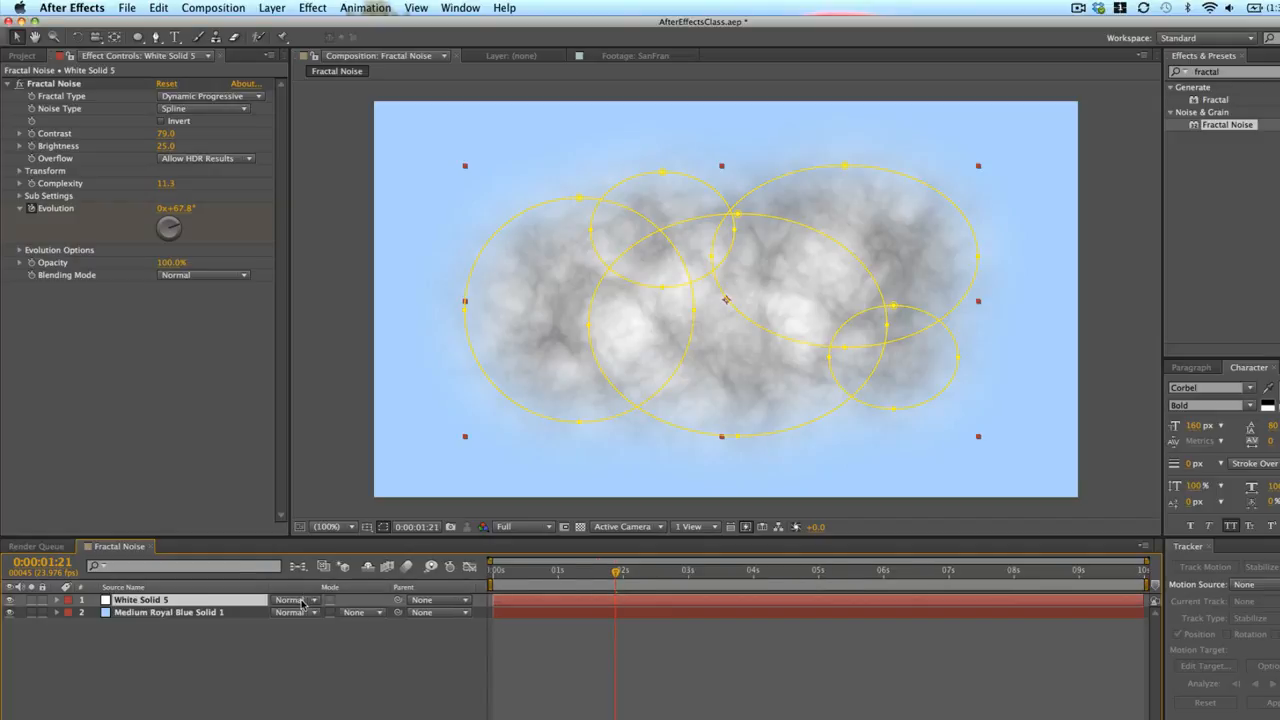
{"action": "left_click", "coordinate": [302, 601]}
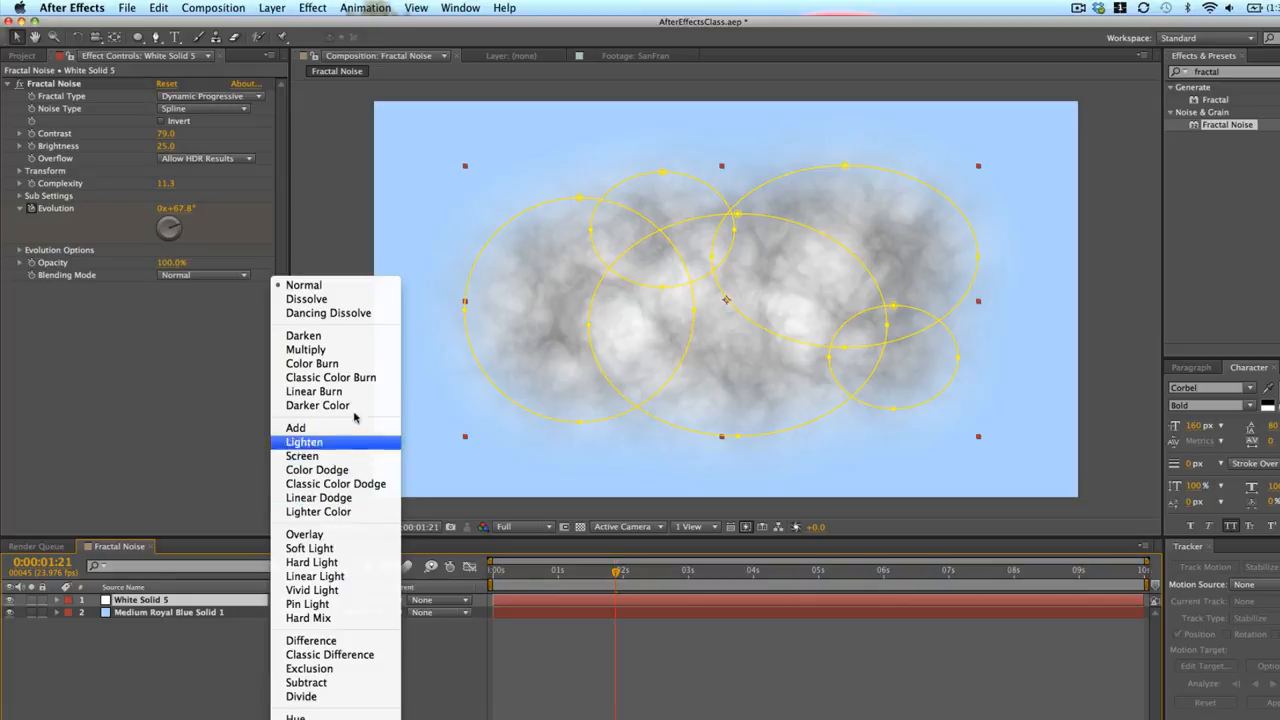
{"action": "left_click", "coordinate": [328, 349]}
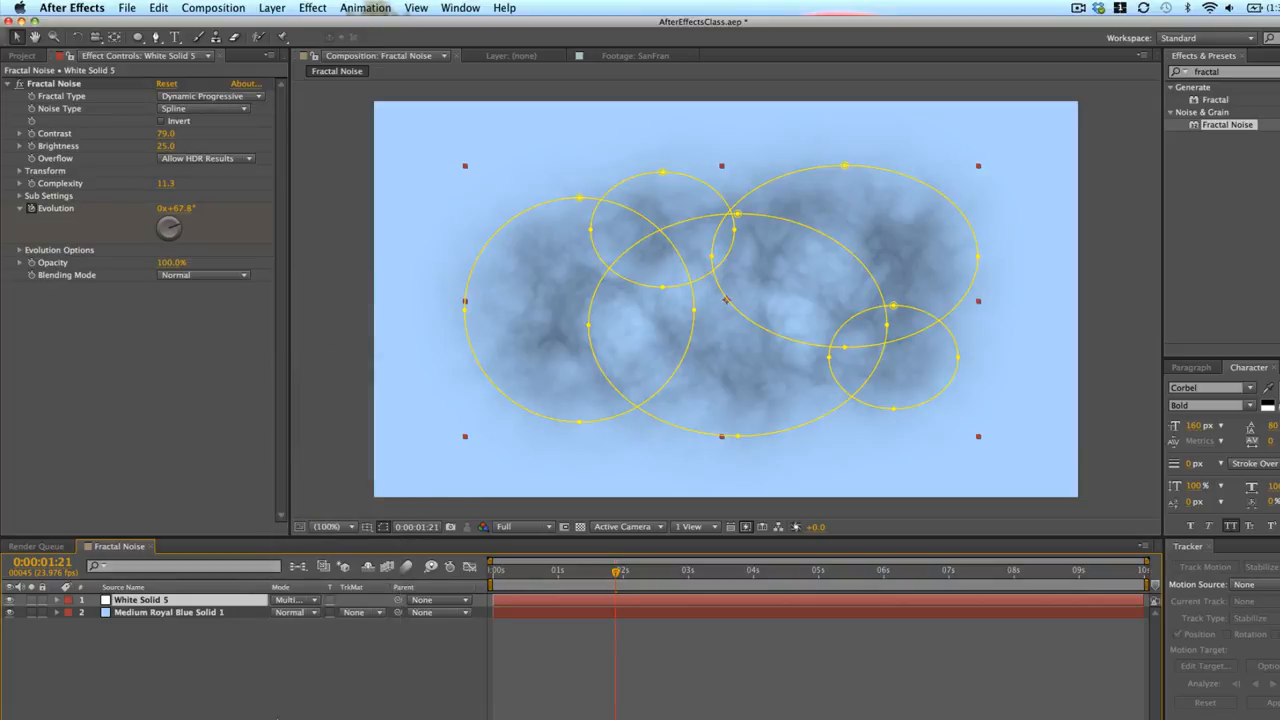
{"action": "left_click", "coordinate": [296, 601]}
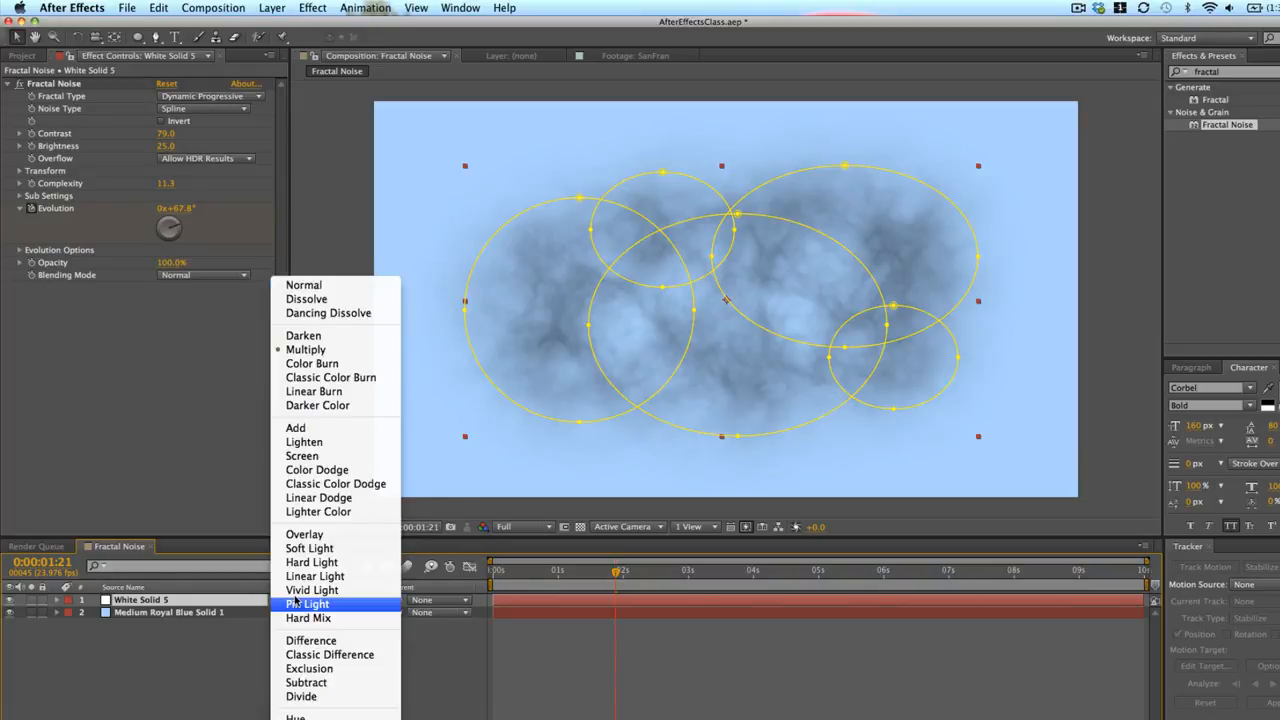
{"action": "left_click", "coordinate": [304, 446]}
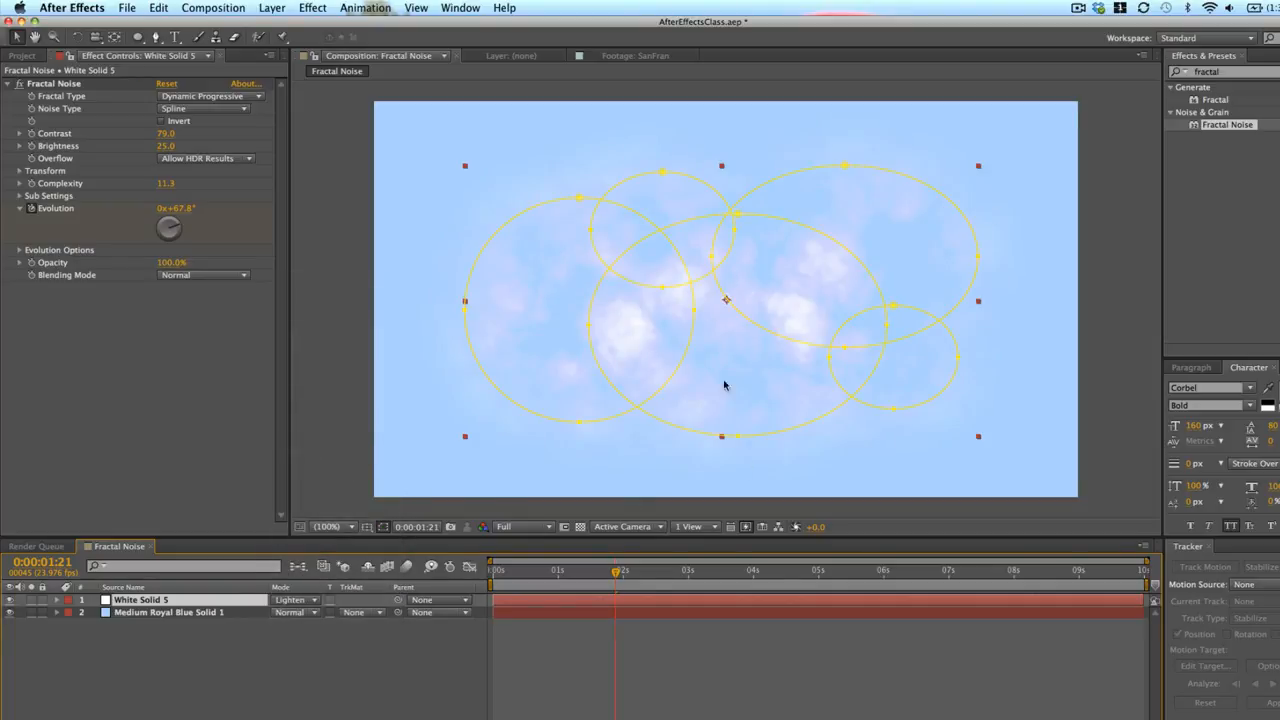
{"action": "left_click", "coordinate": [310, 601]}
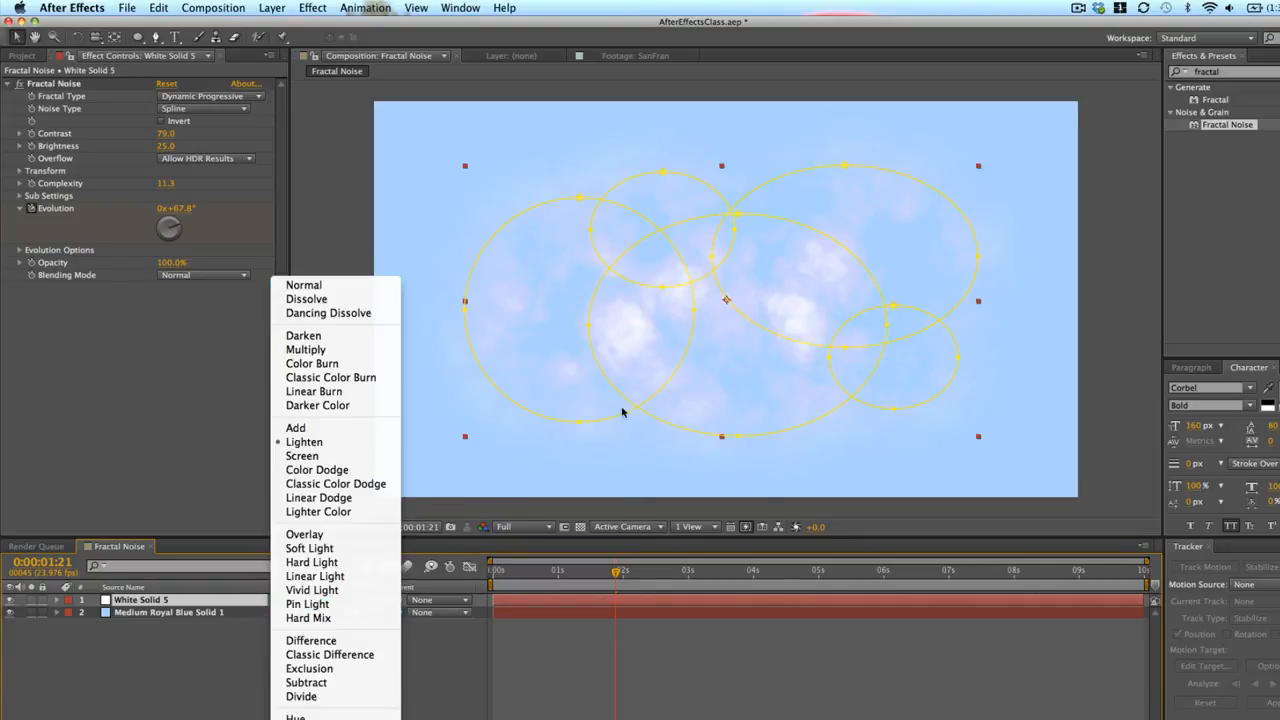
{"action": "left_click", "coordinate": [334, 459]}
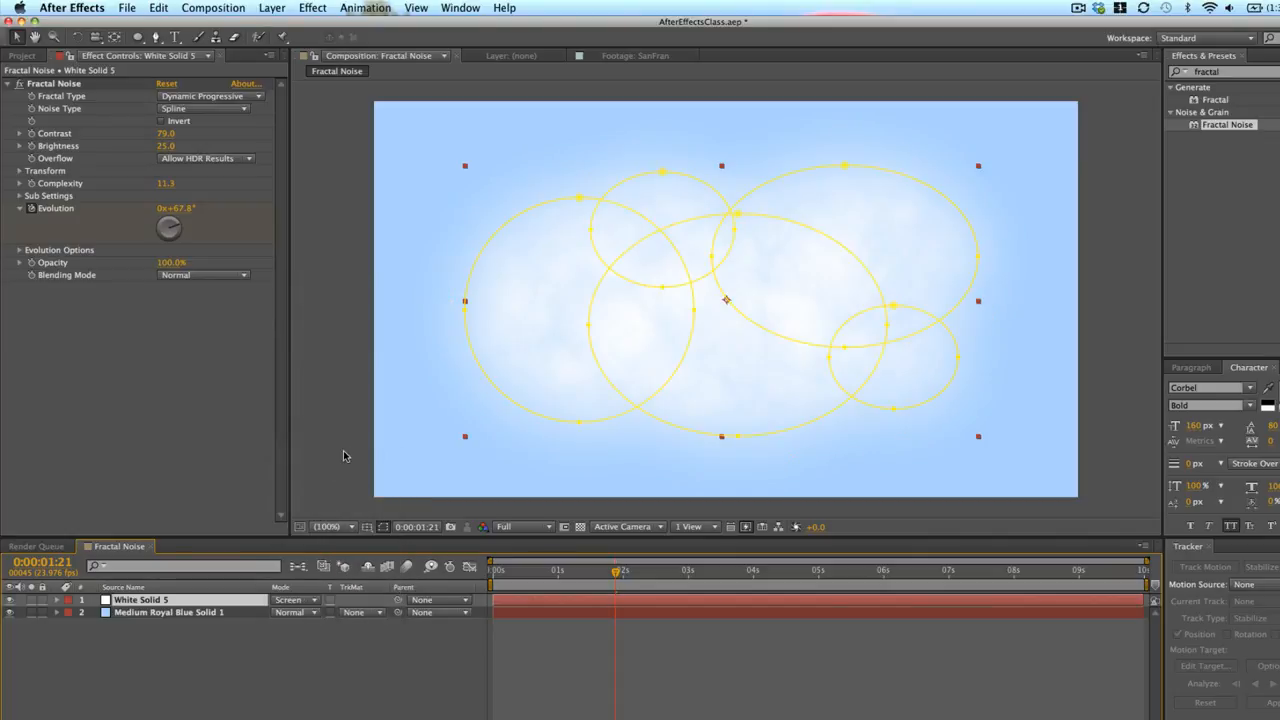
{"action": "mouse_move", "coordinate": [706, 380]}
{"action": "left_mouse_down"}
{"action": "mouse_move", "coordinate": [727, 327]}
{"action": "mouse_move", "coordinate": [718, 383]}
{"action": "left_mouse_up"}
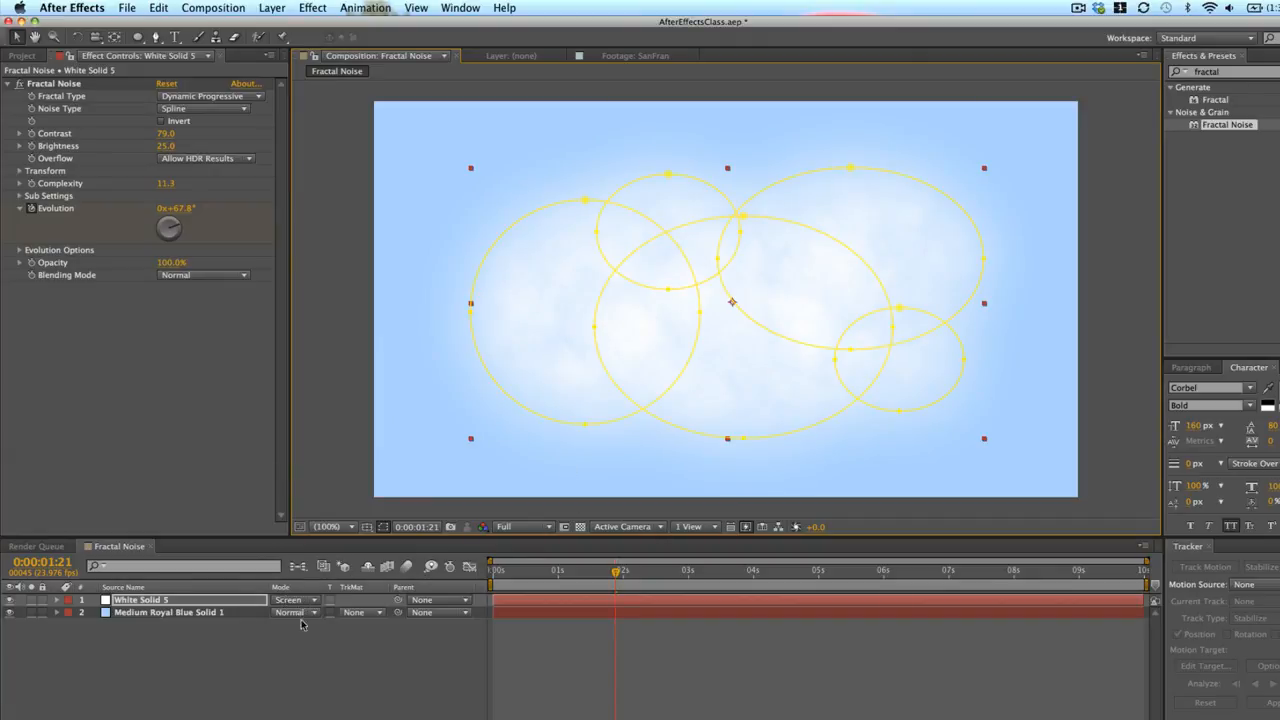
Cycle the cloud layer through the available blending modes, ending on Overlay, and deselect it.
{"action": "left_click", "coordinate": [213, 604]}
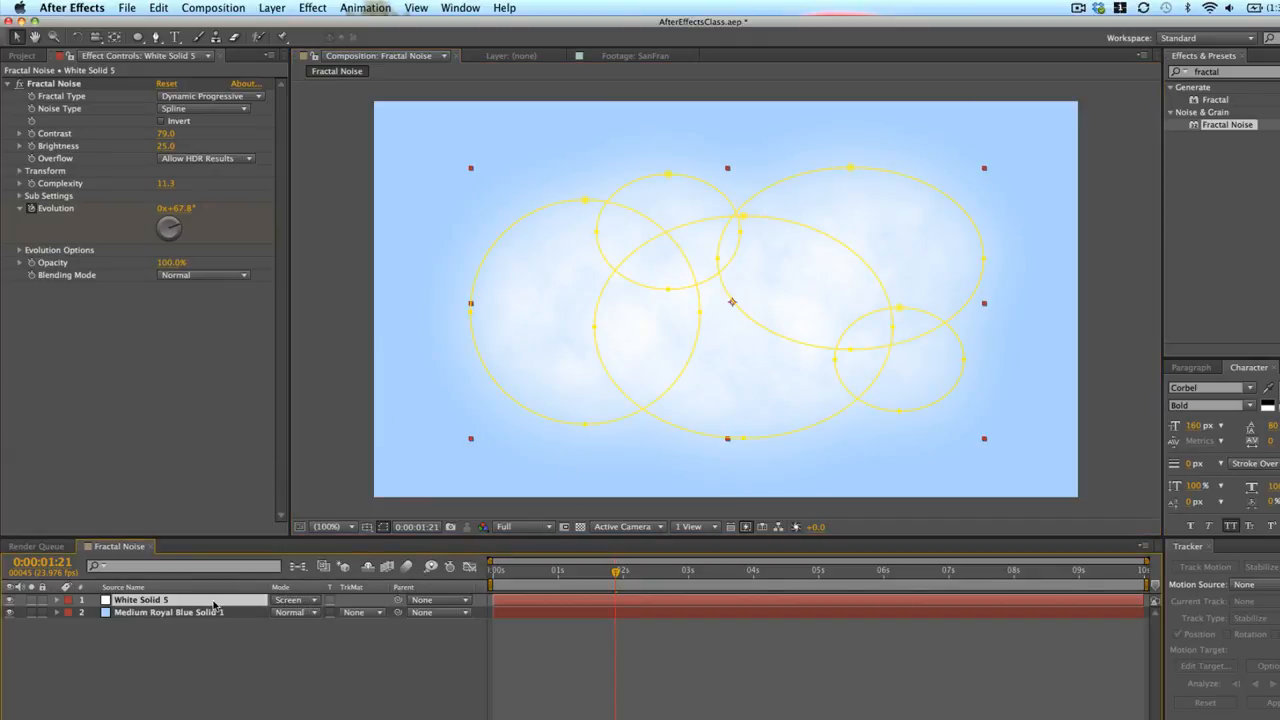
{"action": "key", "text": "shift+equal"}
{"action": "key", "text": "shift+equal"}
{"action": "key", "text": "shift+equal"}
{"action": "key", "text": "shift+equal"}
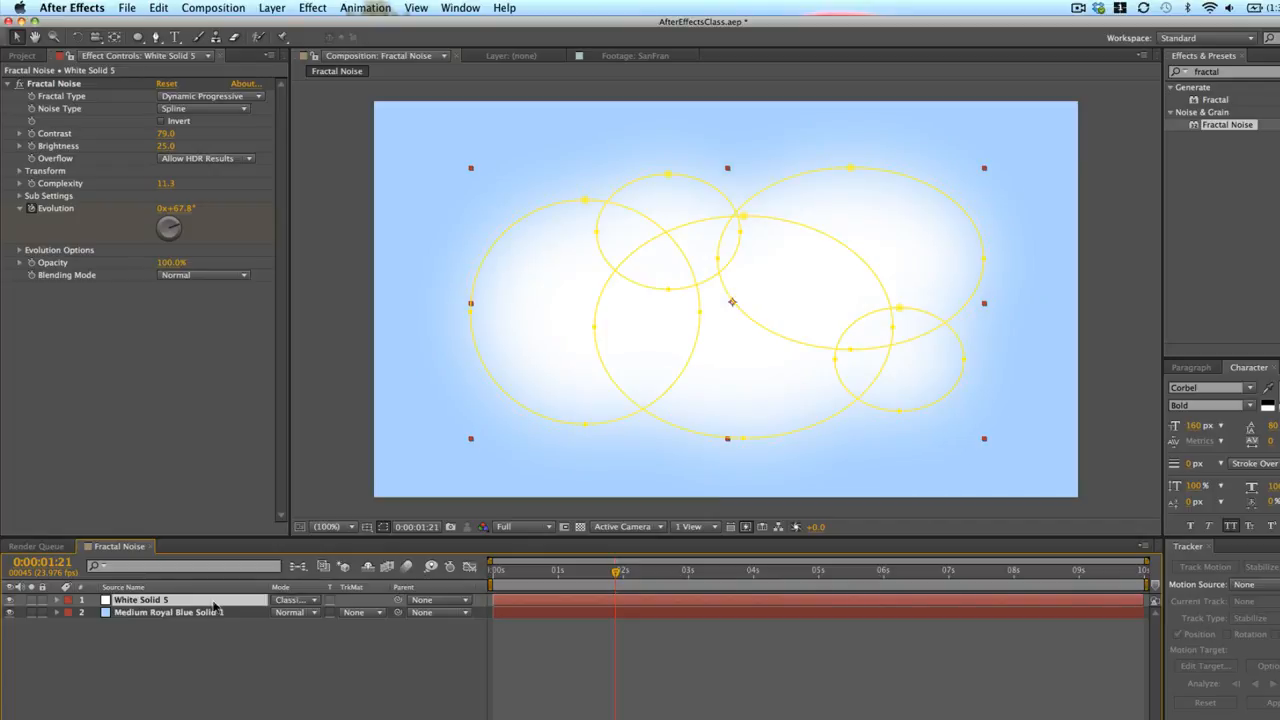
{"action": "key", "text": "shift+equal"}
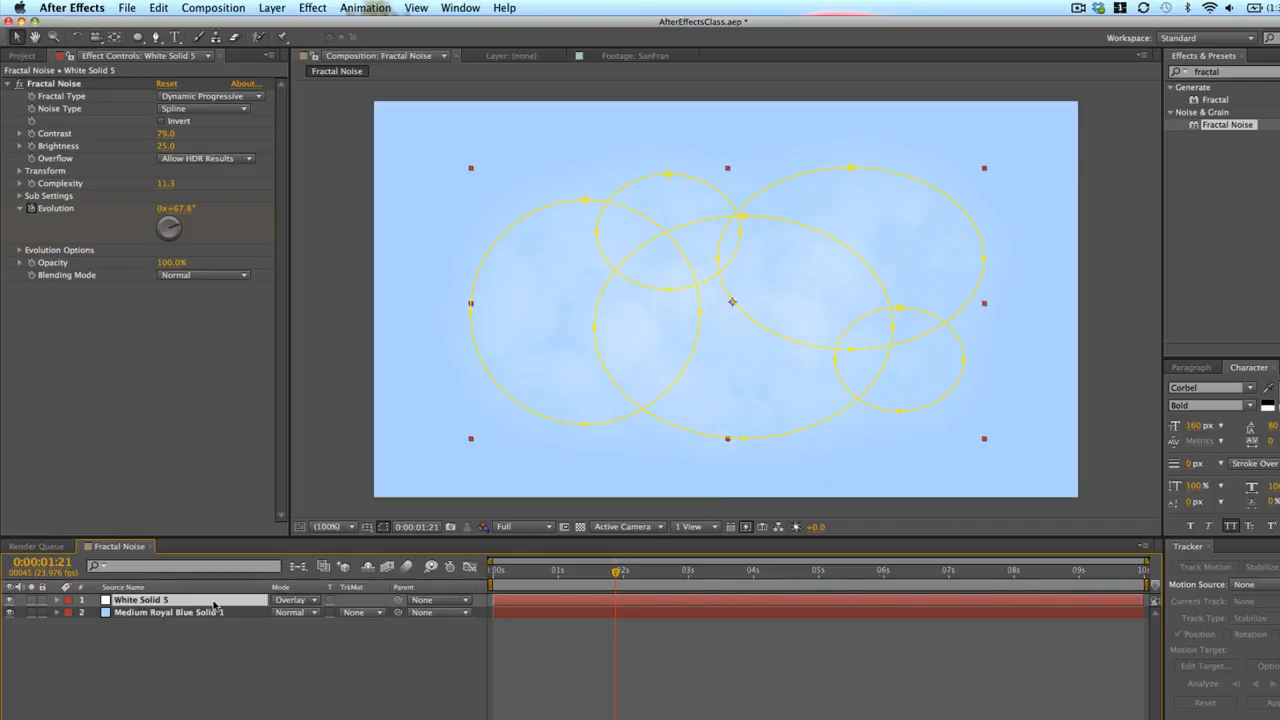
{"action": "key", "text": "shift+minus"}
{"action": "key", "text": "shift+equal"}
{"action": "key", "text": "shift+equal"}
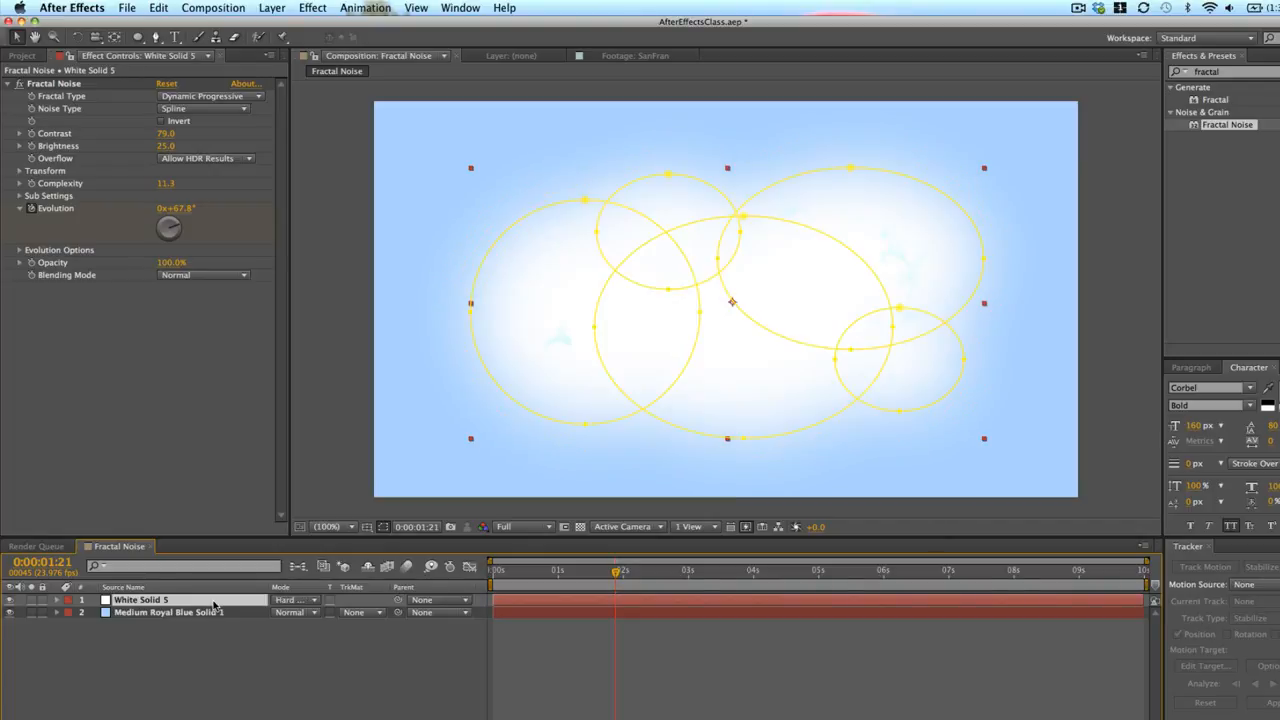
{"action": "key", "text": "shift+minus"}
{"action": "key", "text": "shift+equal"}
{"action": "key", "text": "shift+equal"}
{"action": "key", "text": "shift+equal"}
{"action": "key", "text": "shift+equal"}
{"action": "key", "text": "shift+equal"}
{"action": "key", "text": "shift+equal"}
{"action": "key", "text": "shift+equal"}
{"action": "key", "text": "shift+equal"}
{"action": "key", "text": "shift+equal"}
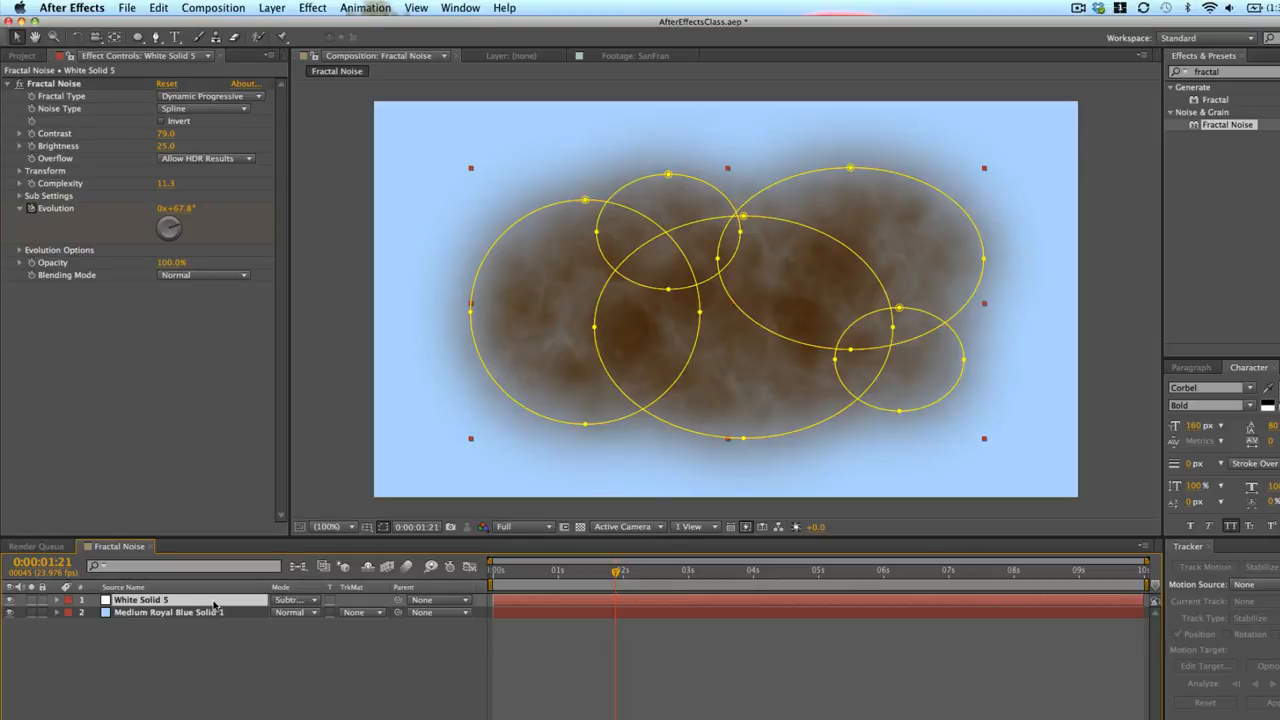
{"action": "key", "text": "shift+equal"}
{"action": "key", "text": "shift+equal"}
{"action": "key", "text": "shift+equal"}
{"action": "key", "text": "shift+equal"}
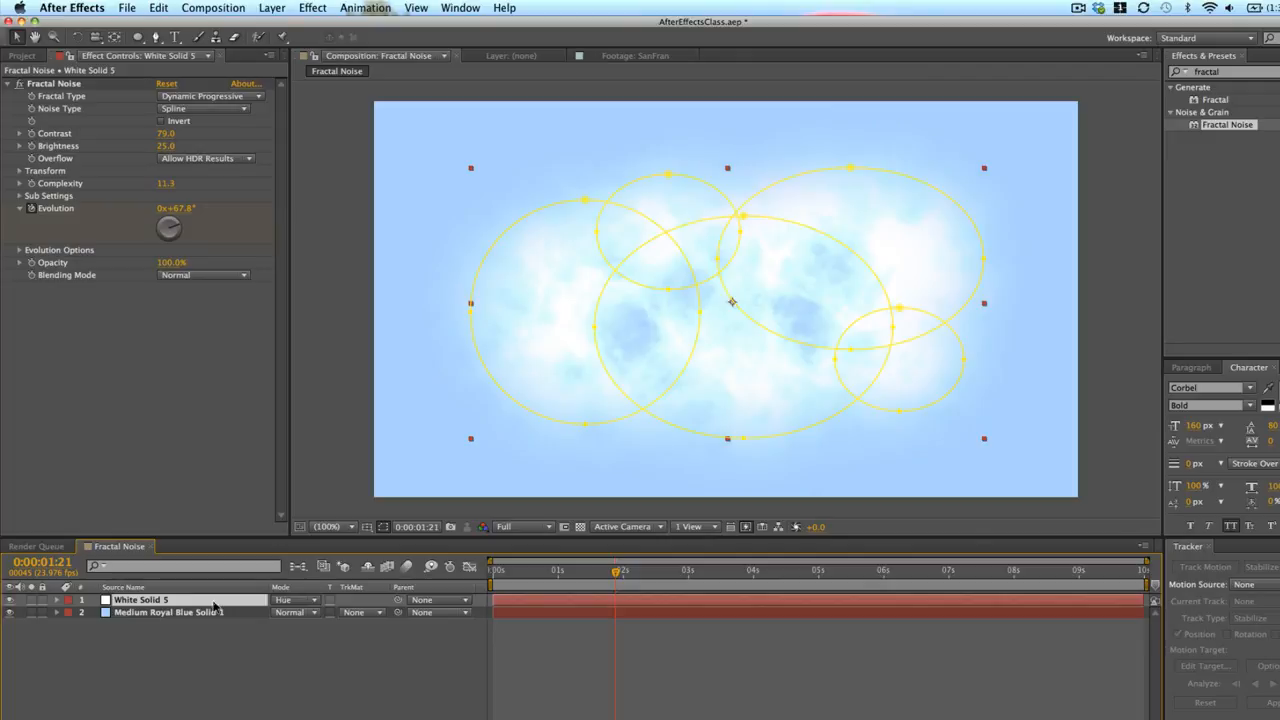
{"action": "key", "text": "shift+equal"}
{"action": "key", "text": "shift+equal"}
{"action": "key", "text": "shift+equal"}
{"action": "key", "text": "shift+equal"}
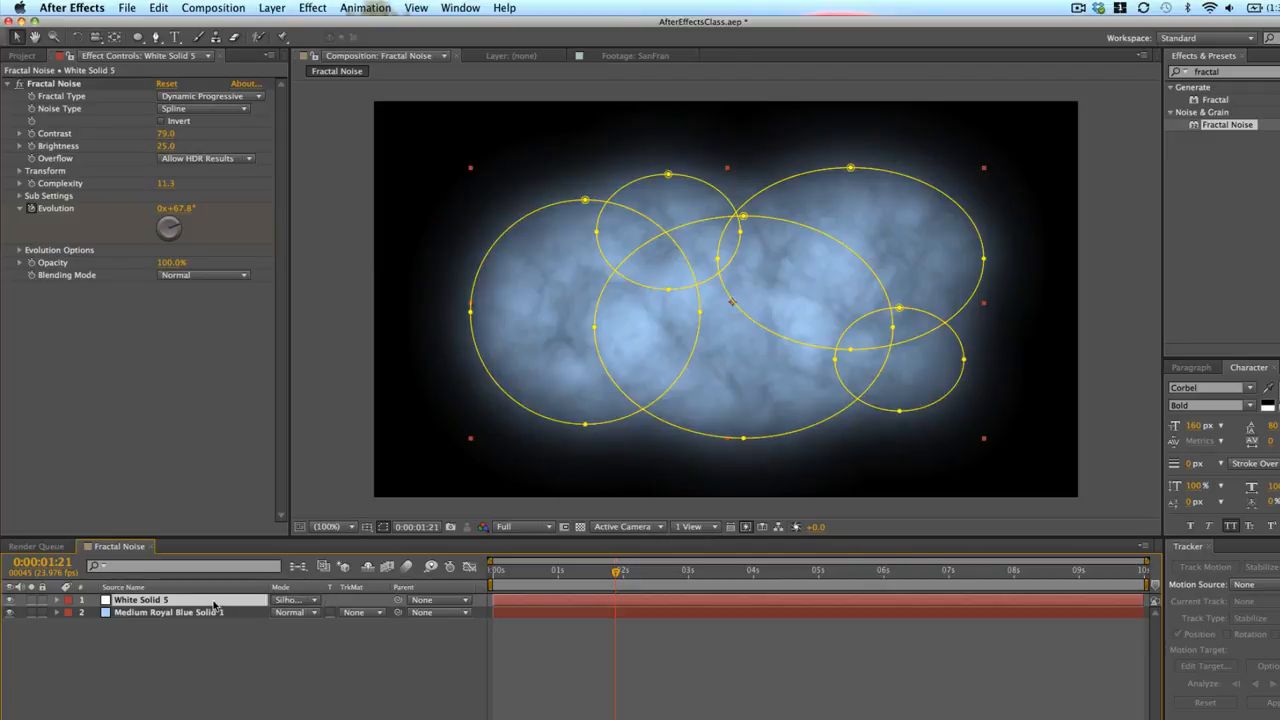
{"action": "key", "text": "shift+equal"}
{"action": "key", "text": "shift+equal"}
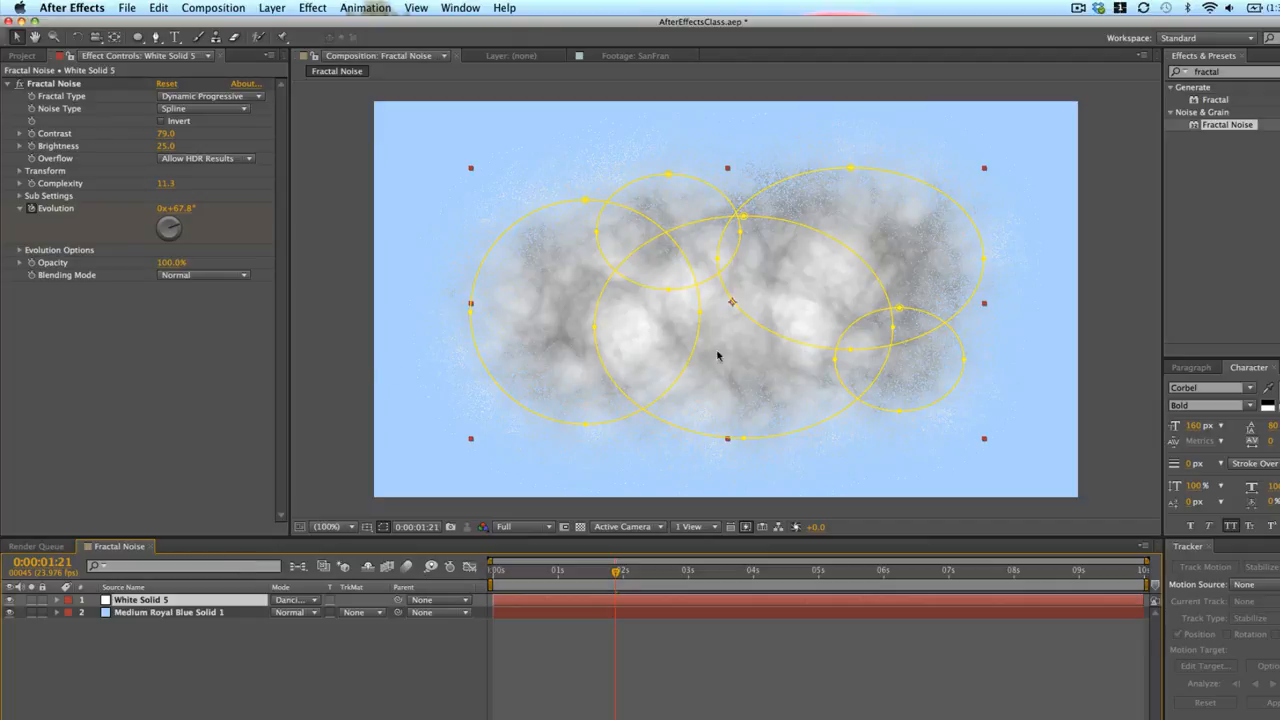
{"action": "key", "text": "shift+equal"}
{"action": "key", "text": "shift+equal"}
{"action": "key", "text": "shift+equal"}
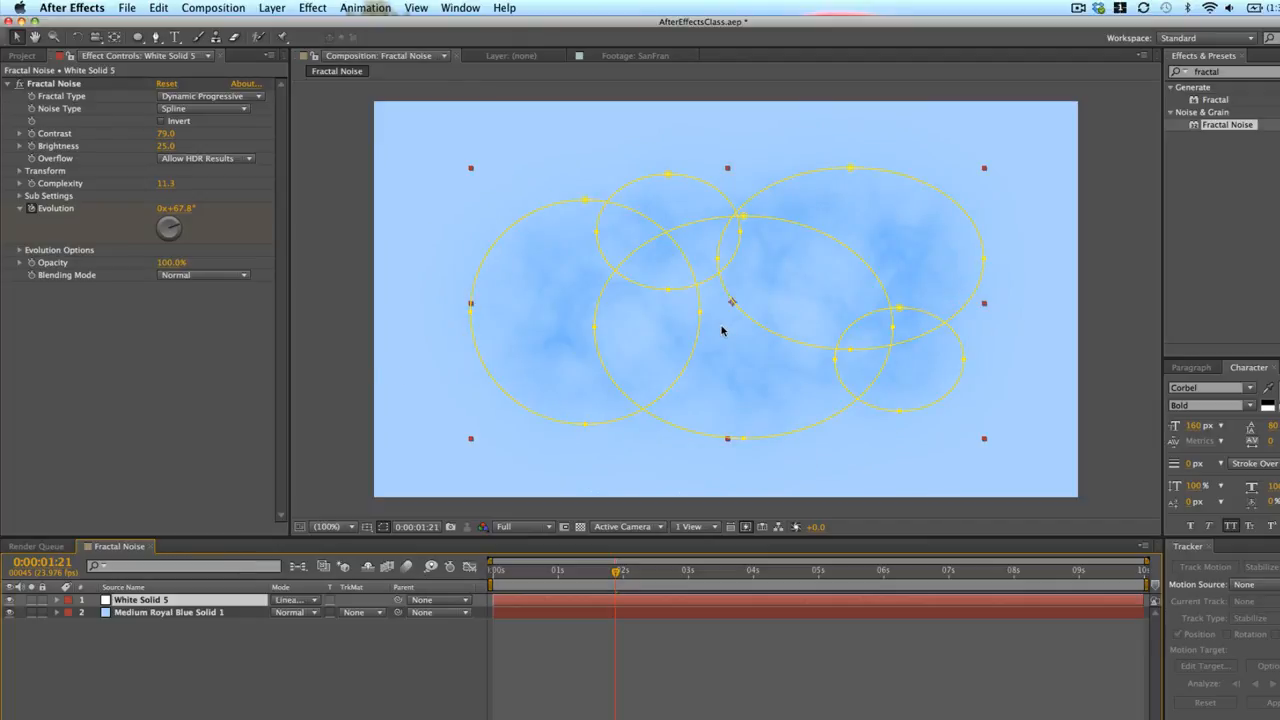
{"action": "key", "text": "shift+equal"}
{"action": "key", "text": "shift+equal"}
{"action": "key", "text": "shift+equal"}
{"action": "key", "text": "shift+equal"}
{"action": "key", "text": "shift+equal"}
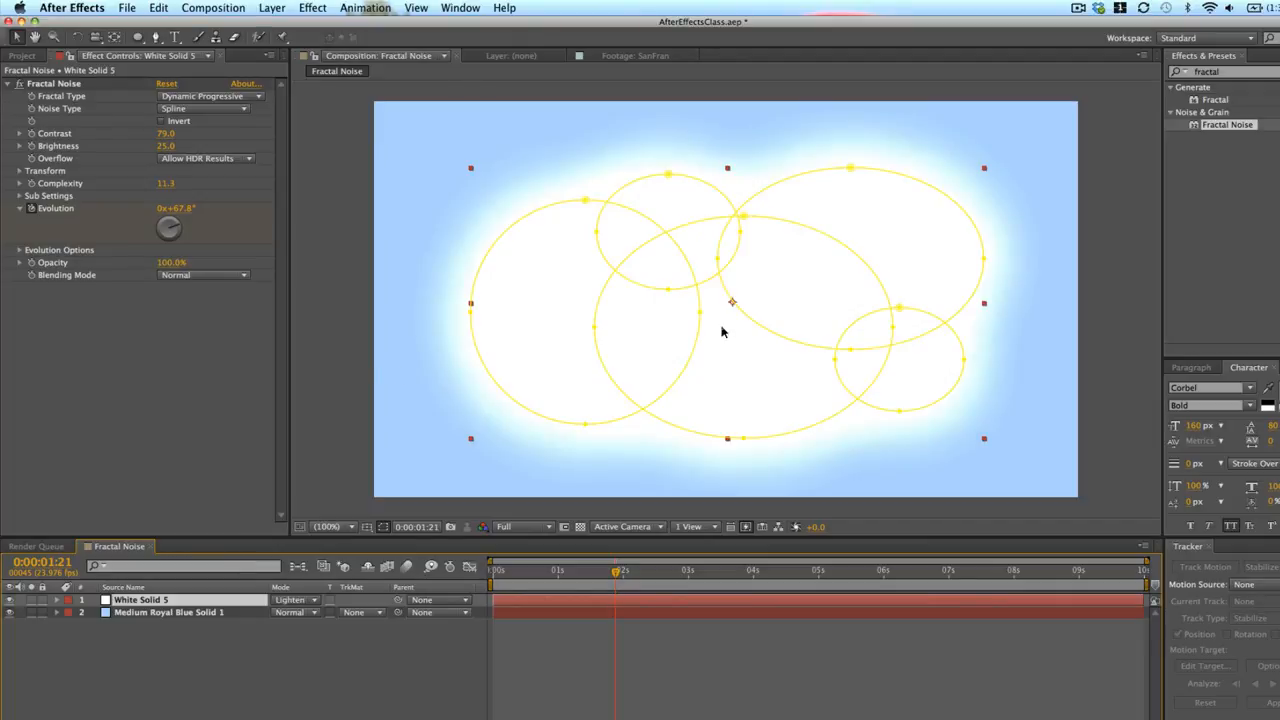
{"action": "key", "text": "shift+equal"}
{"action": "key", "text": "shift+equal"}
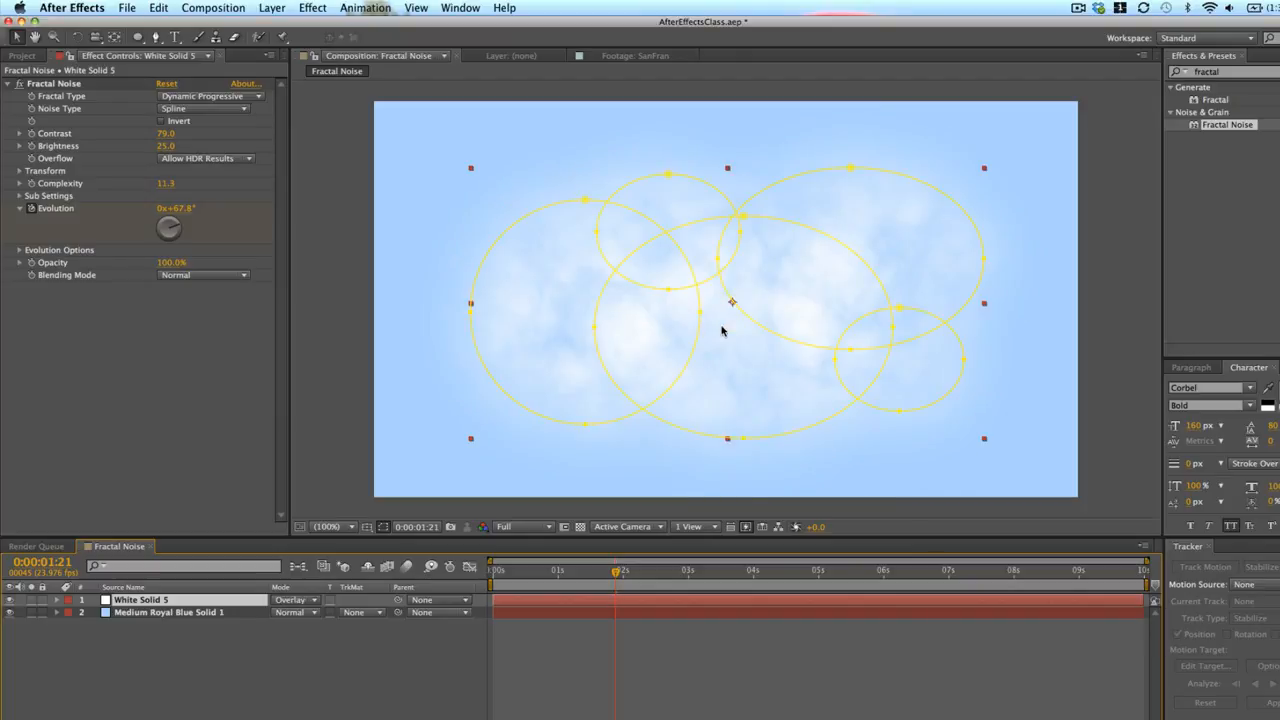
{"action": "left_click", "coordinate": [731, 650]}
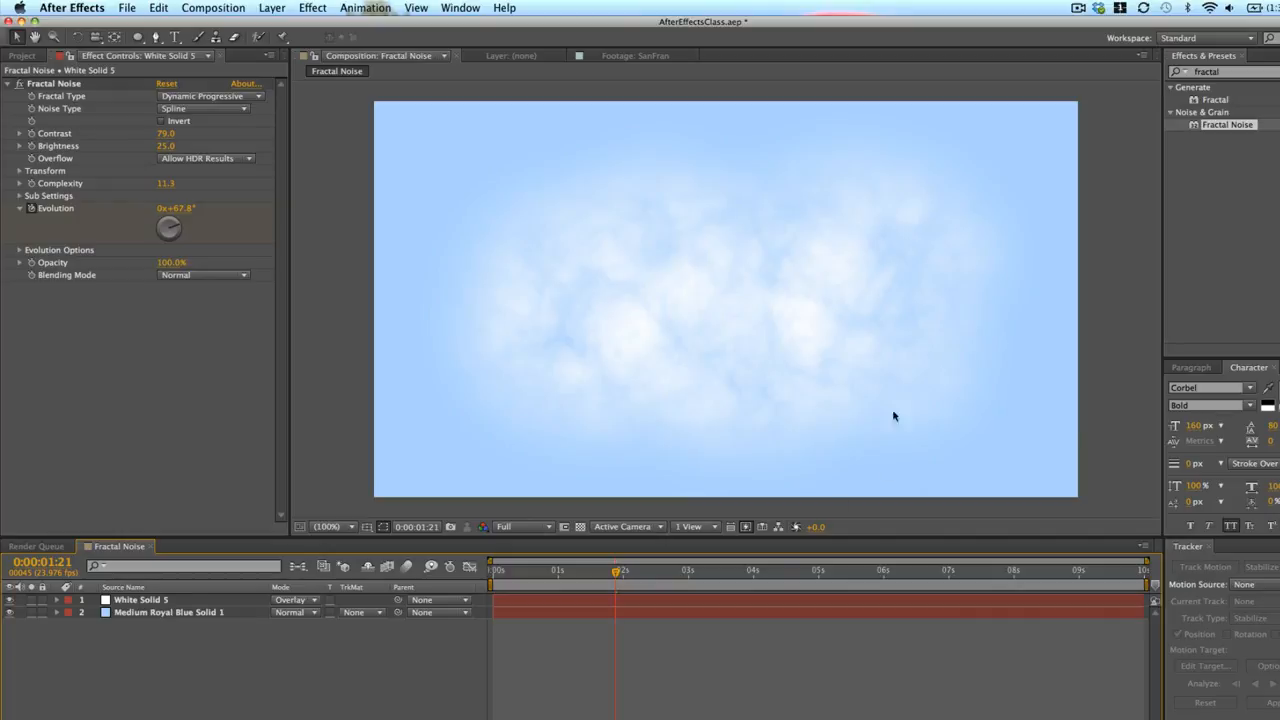
Change the background solid's color to a darker blue, hex 5088C6.
{"action": "left_click", "coordinate": [723, 263]}
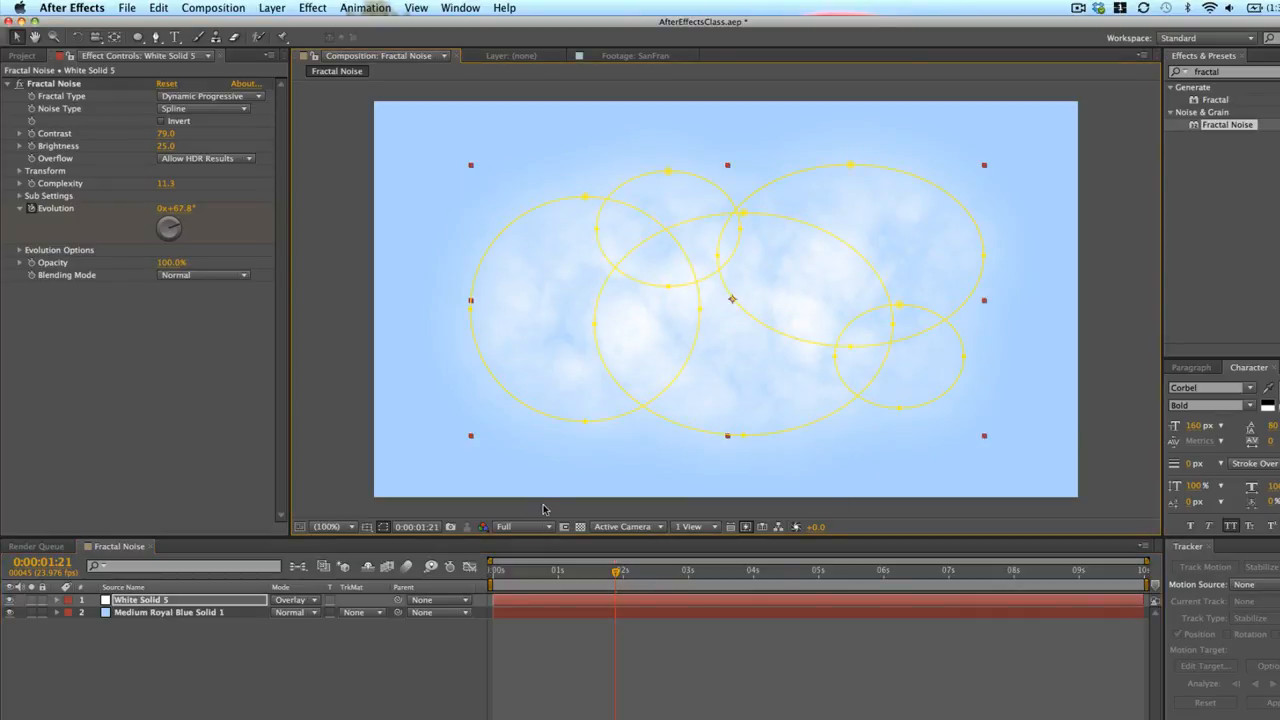
{"action": "left_click", "coordinate": [560, 612]}
{"action": "key", "text": "super+shift+y"}
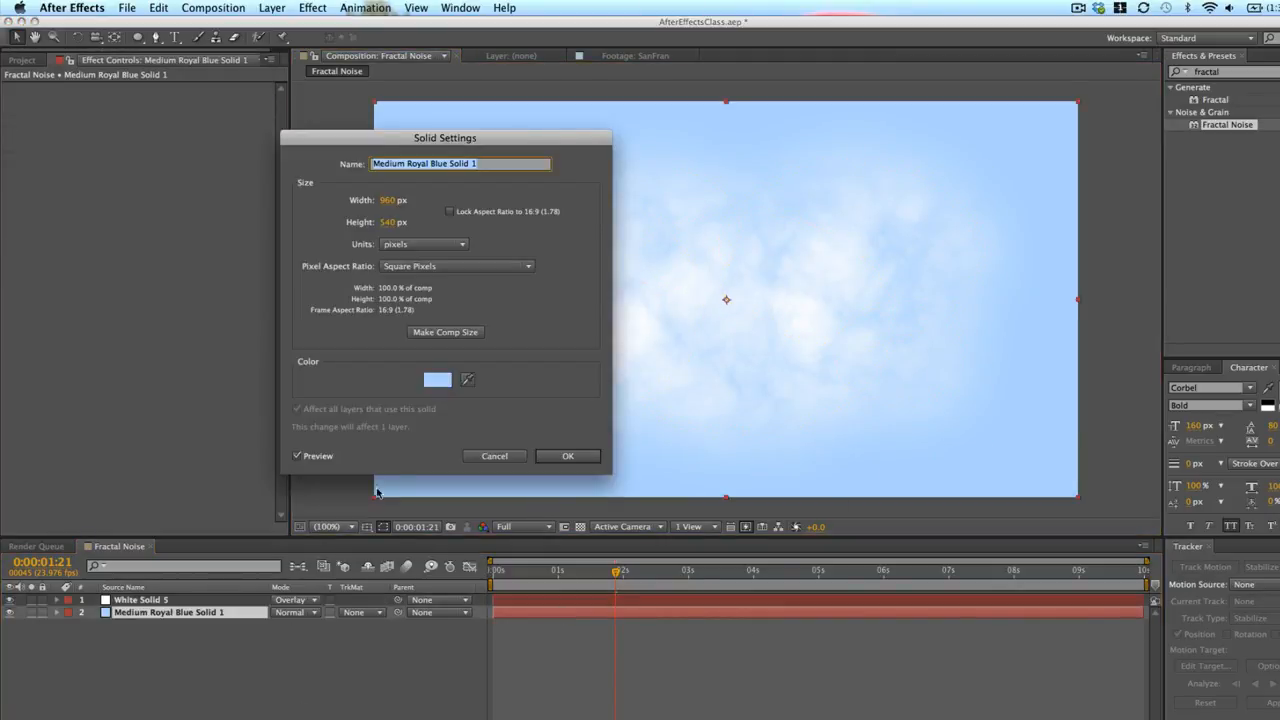
{"action": "left_click", "coordinate": [437, 379]}
{"action": "left_click", "coordinate": [226, 138]}
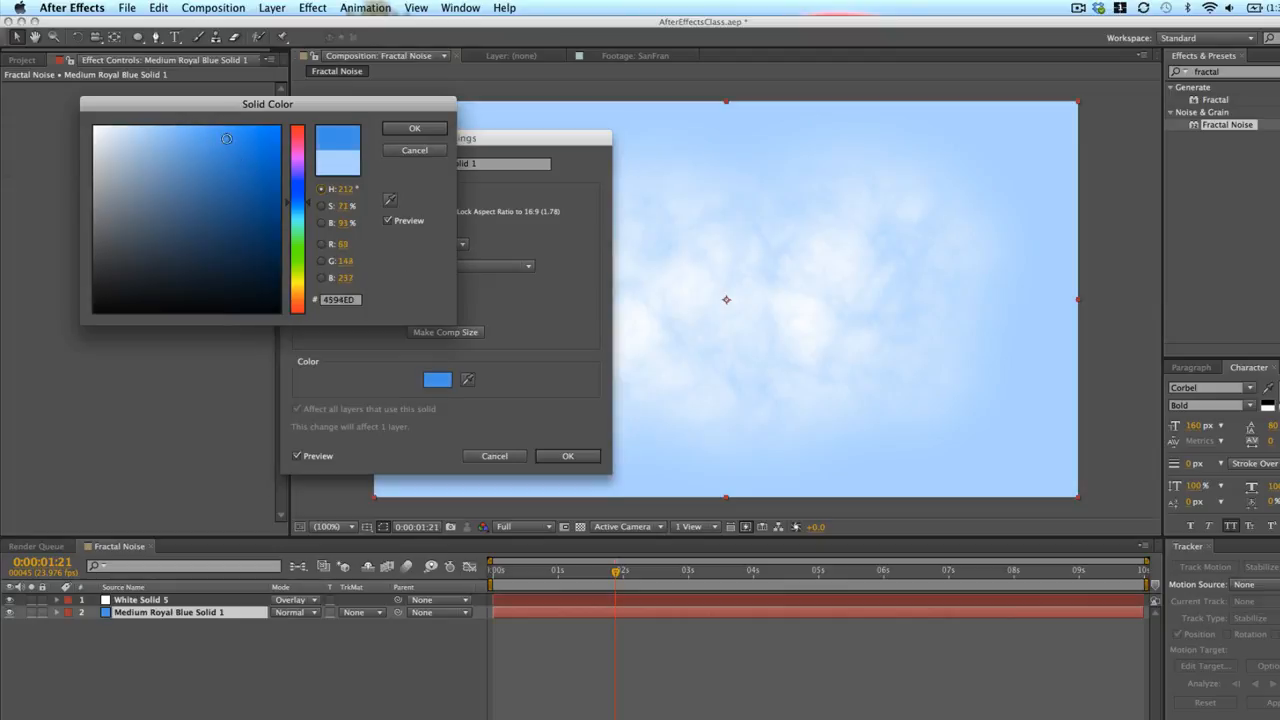
{"action": "mouse_move", "coordinate": [226, 138]}
{"action": "left_mouse_down"}
{"action": "mouse_move", "coordinate": [175, 171]}
{"action": "mouse_move", "coordinate": [213, 167]}
{"action": "left_mouse_up"}
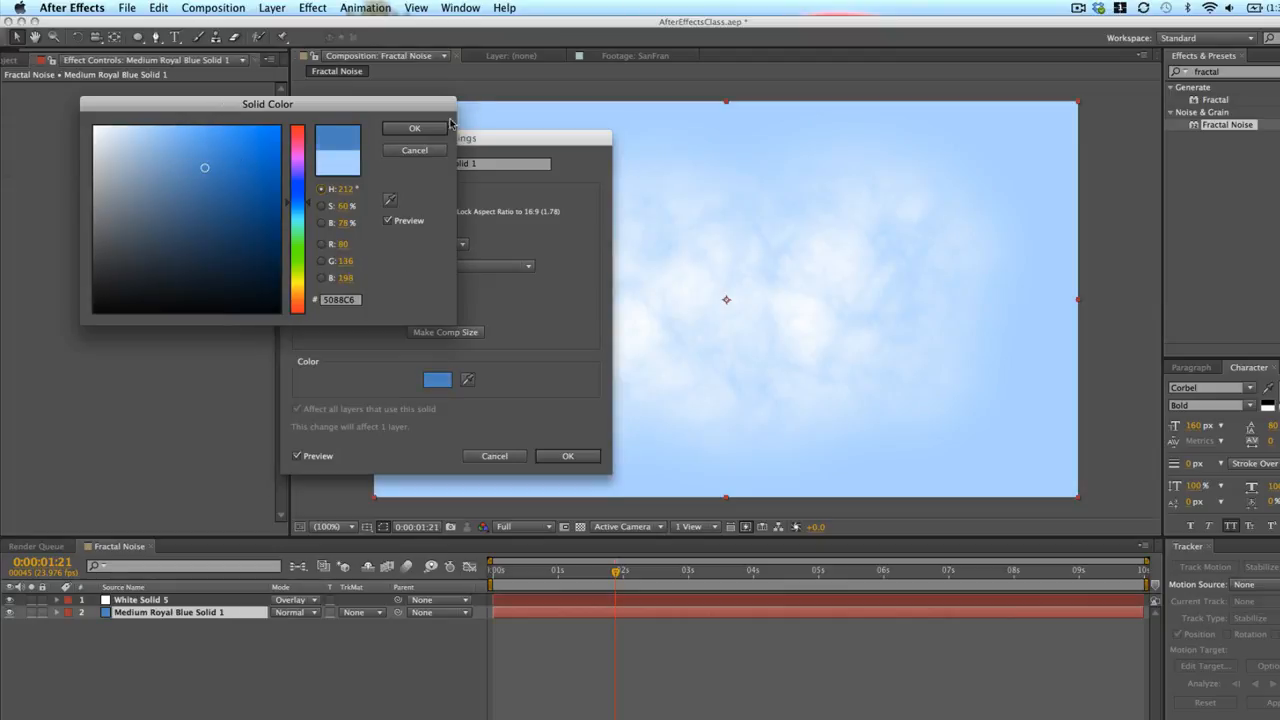
{"action": "left_click", "coordinate": [414, 129]}
{"action": "left_click", "coordinate": [586, 452]}
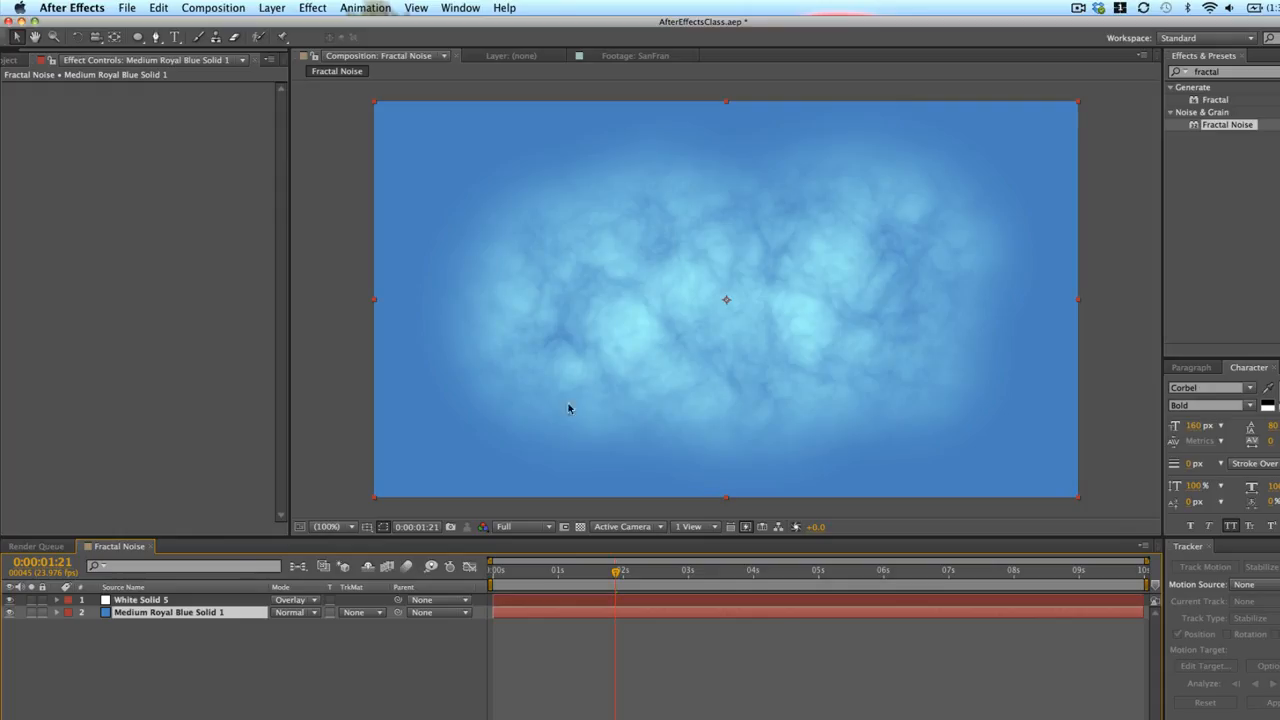
Step the cloud layer's blending mode back from Overlay to Screen.
{"action": "left_click", "coordinate": [549, 599]}
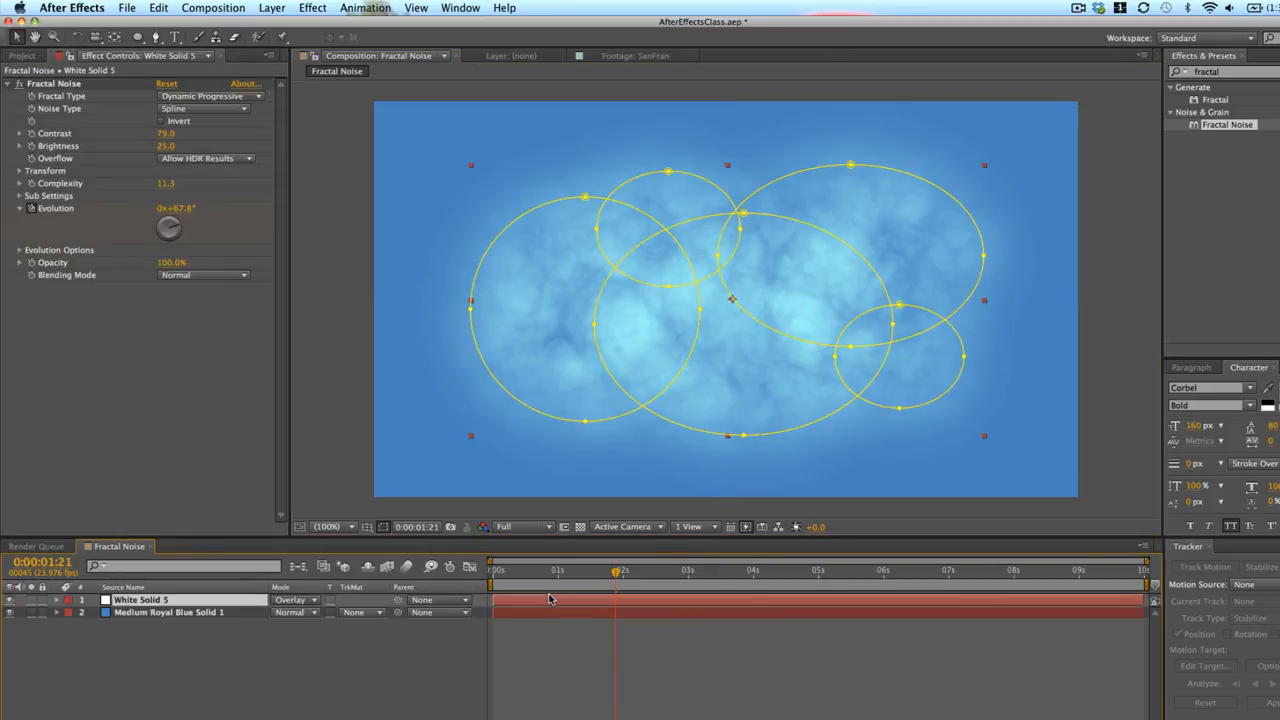
{"action": "key", "text": "shift+minus"}
{"action": "key", "text": "shift+minus"}
{"action": "key", "text": "shift+minus"}
{"action": "key", "text": "shift+minus"}
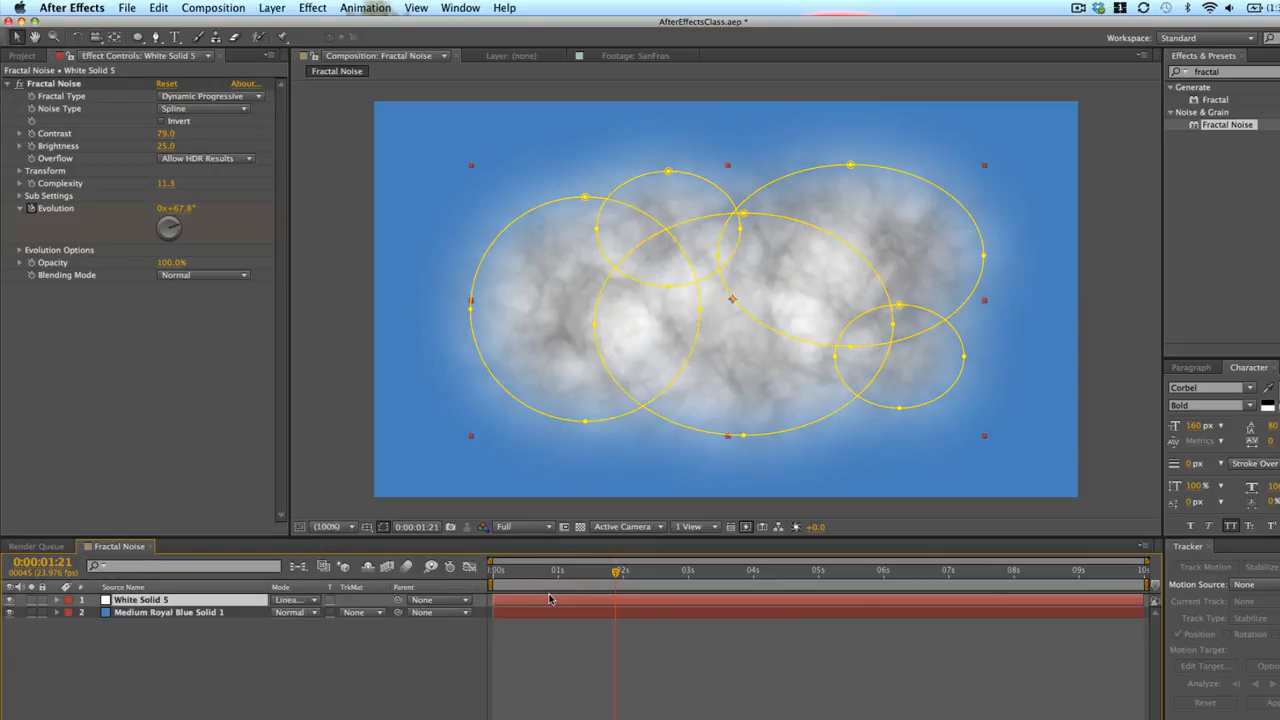
{"action": "key", "text": "shift+minus"}
{"action": "key", "text": "shift+minus"}
{"action": "key", "text": "shift+minus"}
{"action": "key", "text": "shift+minus"}
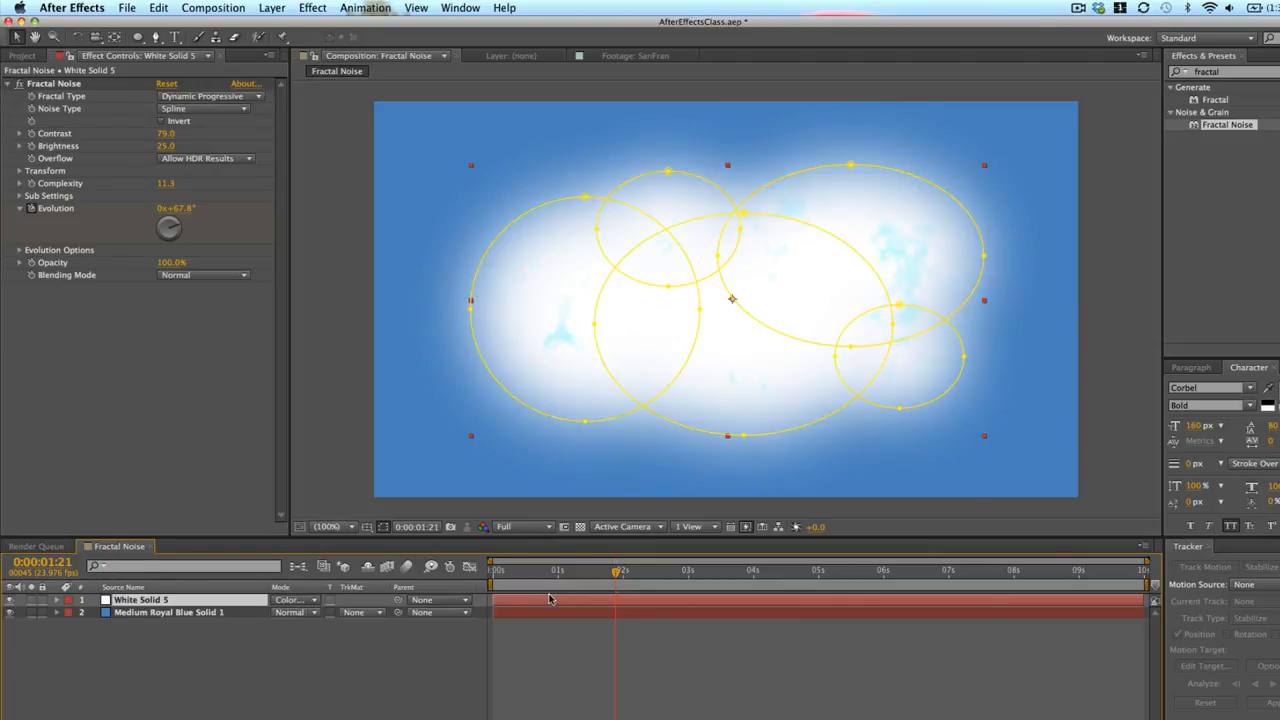
{"action": "key", "text": "shift+equal"}
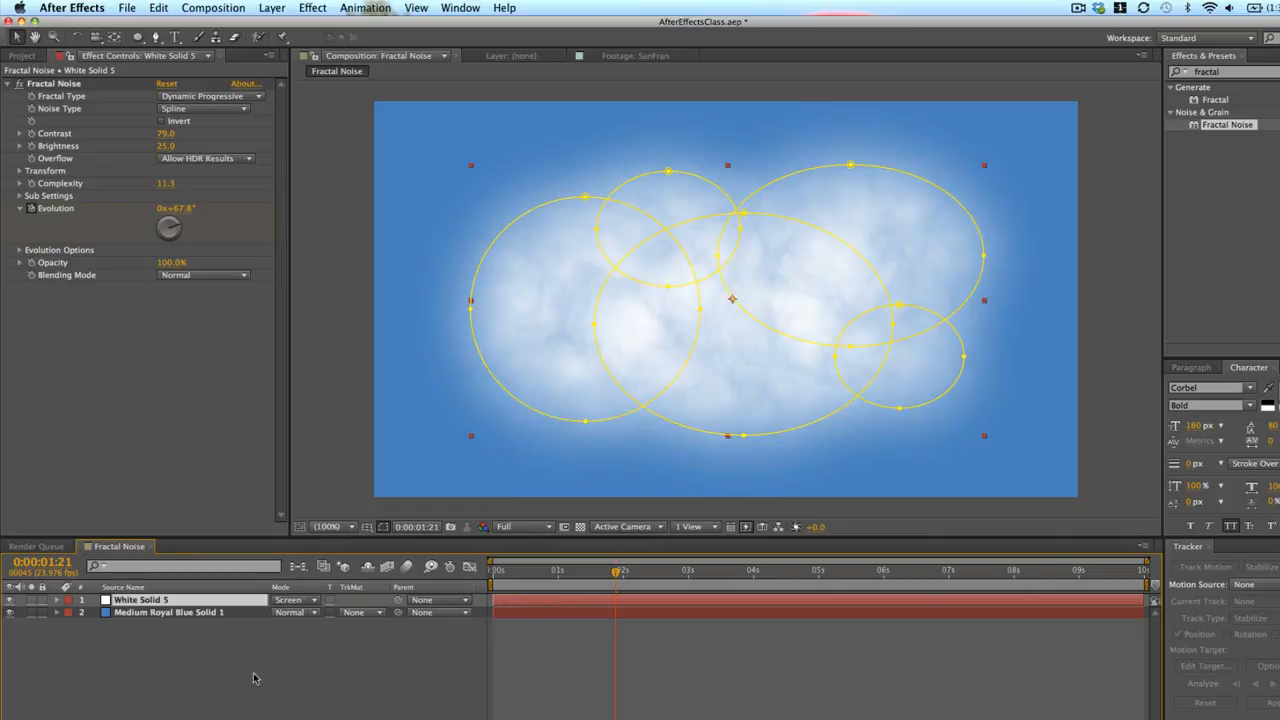
Deselect the cloud layer and preview the animated cloud over the blue background.
{"action": "left_click", "coordinate": [652, 693]}
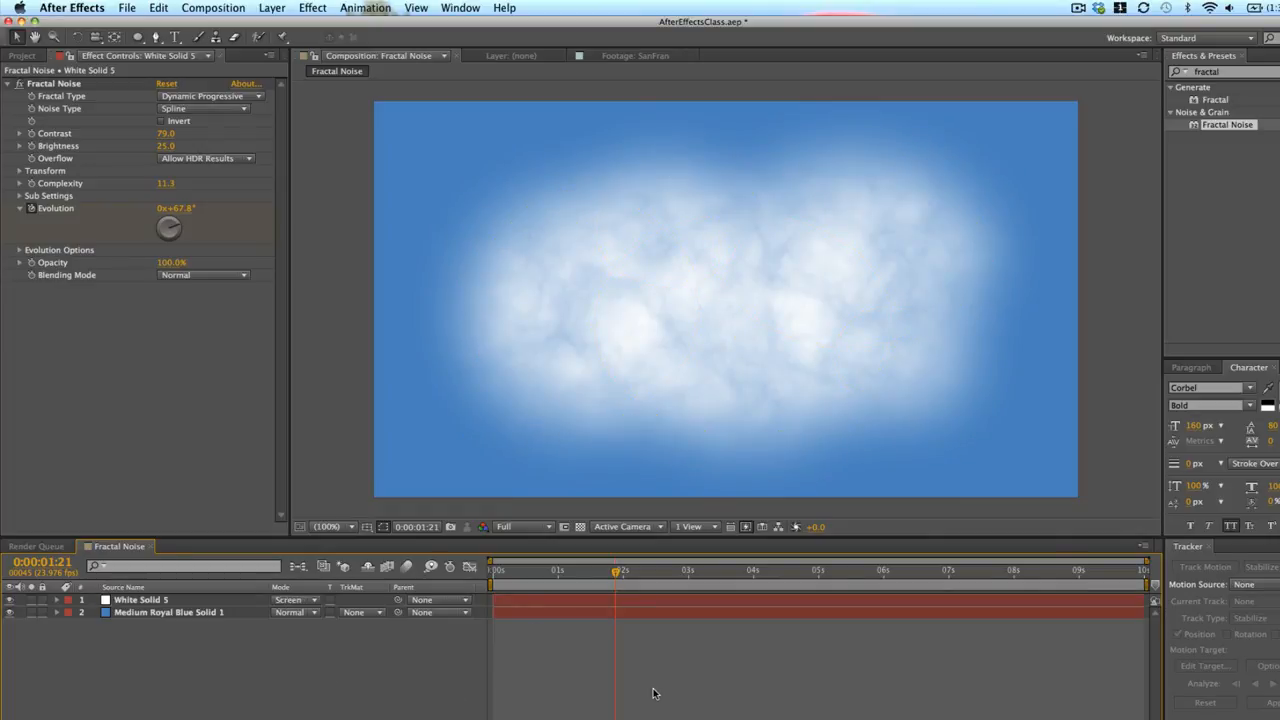
{"action": "key", "text": "KP_0"}
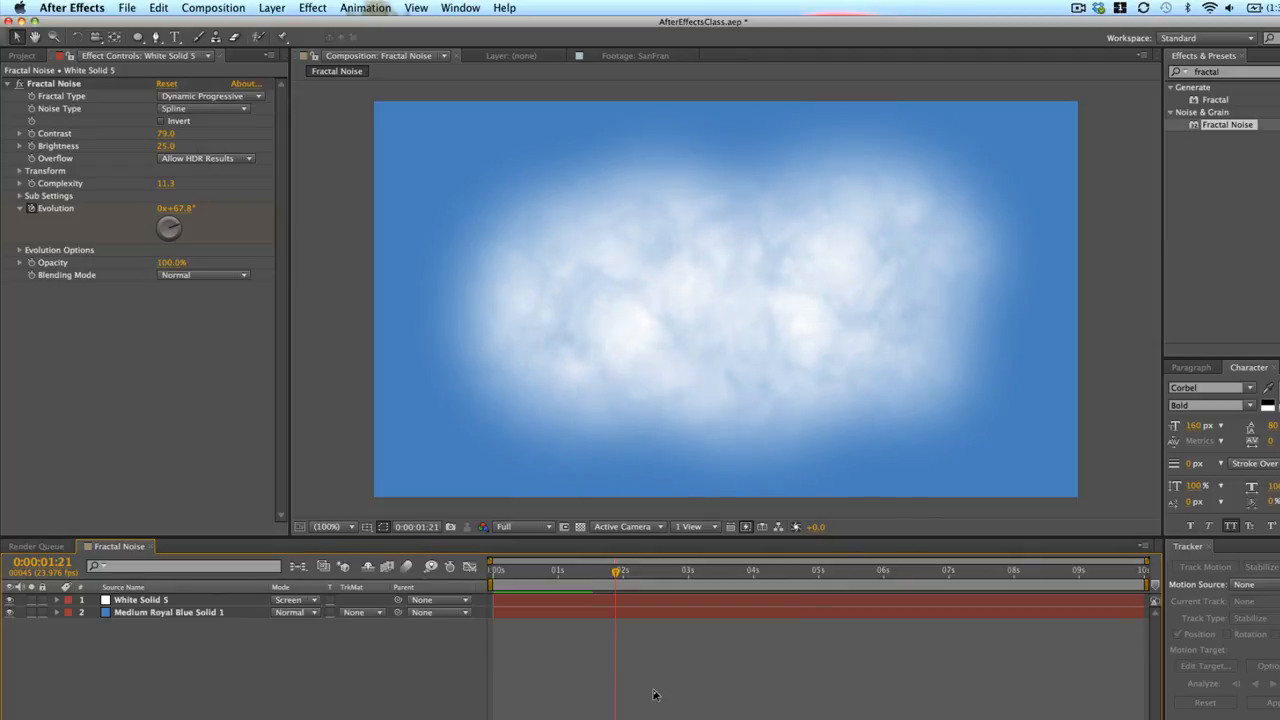